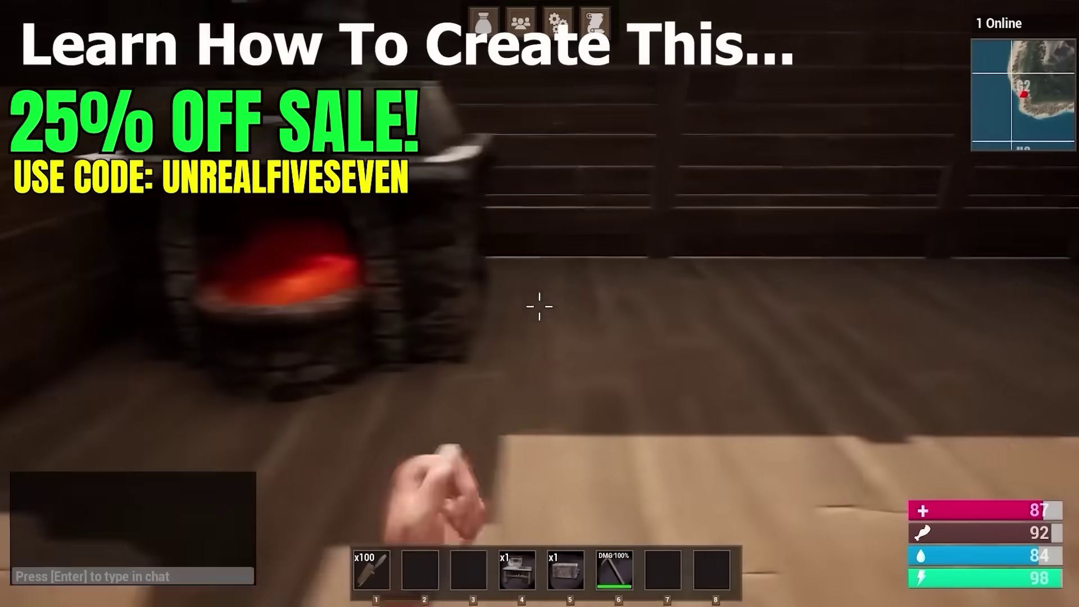
{"action": "key", "text": "4"}
{"action": "left_click", "coordinate": [539, 306]}
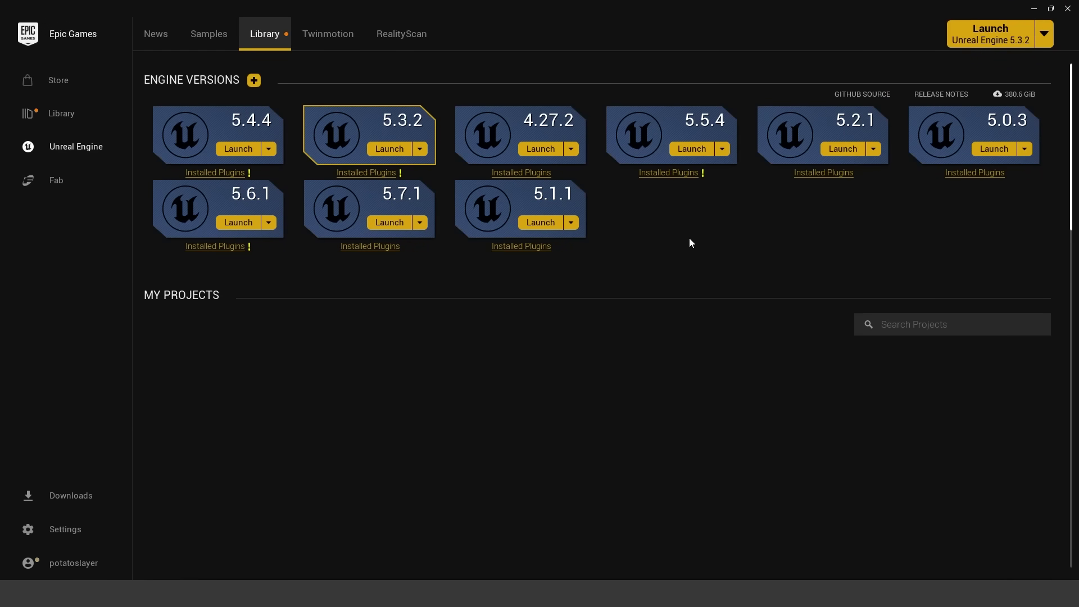
Step: Launch Unreal Engine 4.27.2 and choose the Blank template from the Games category for a new project
{"action": "left_click", "coordinate": [541, 149]}
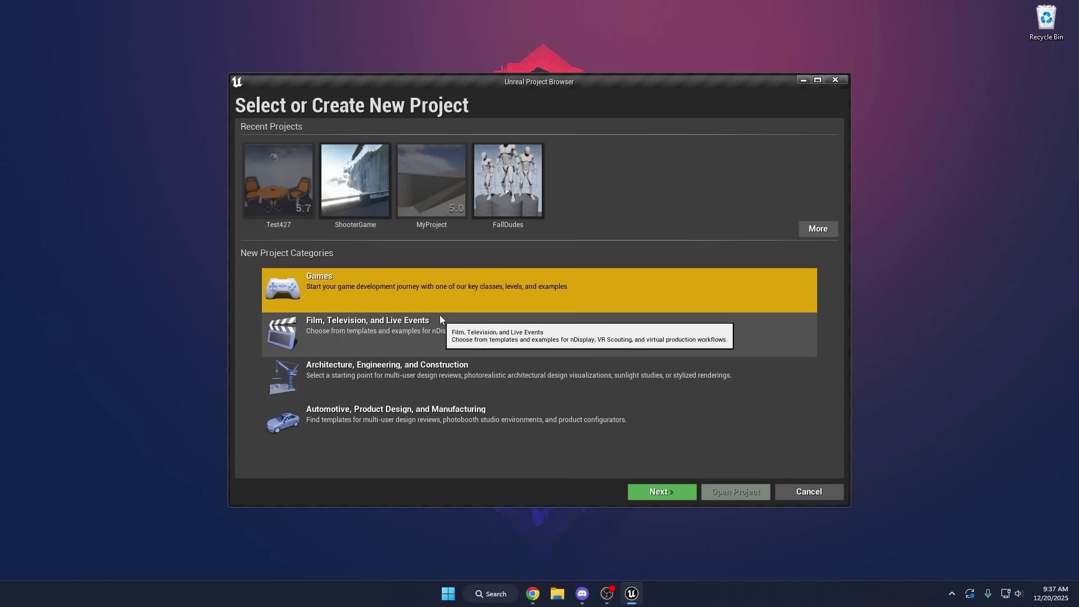
{"action": "left_click", "coordinate": [655, 492]}
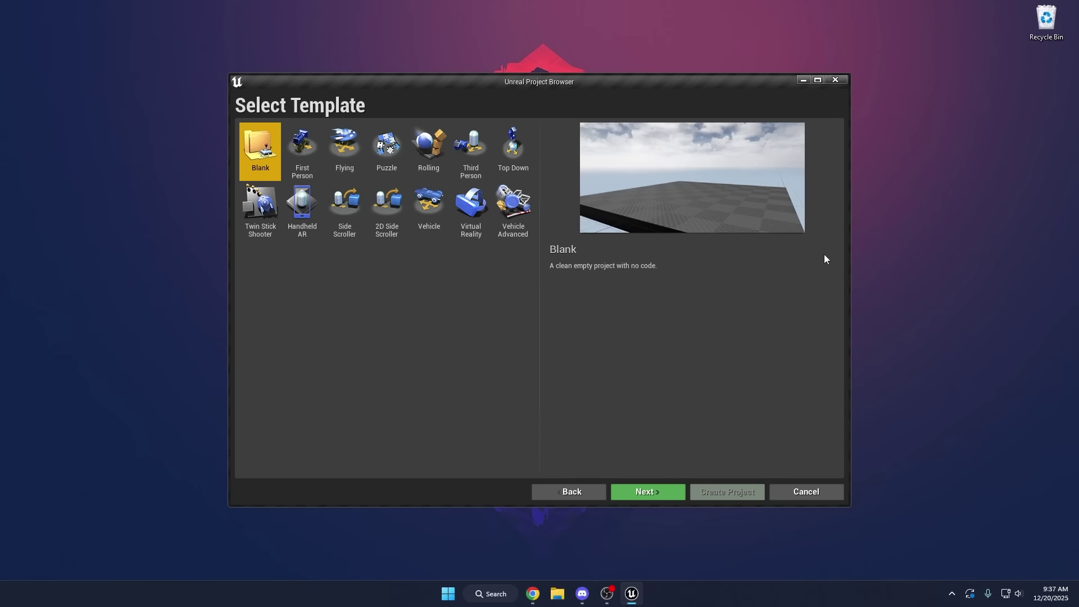
{"action": "left_click", "coordinate": [654, 491]}
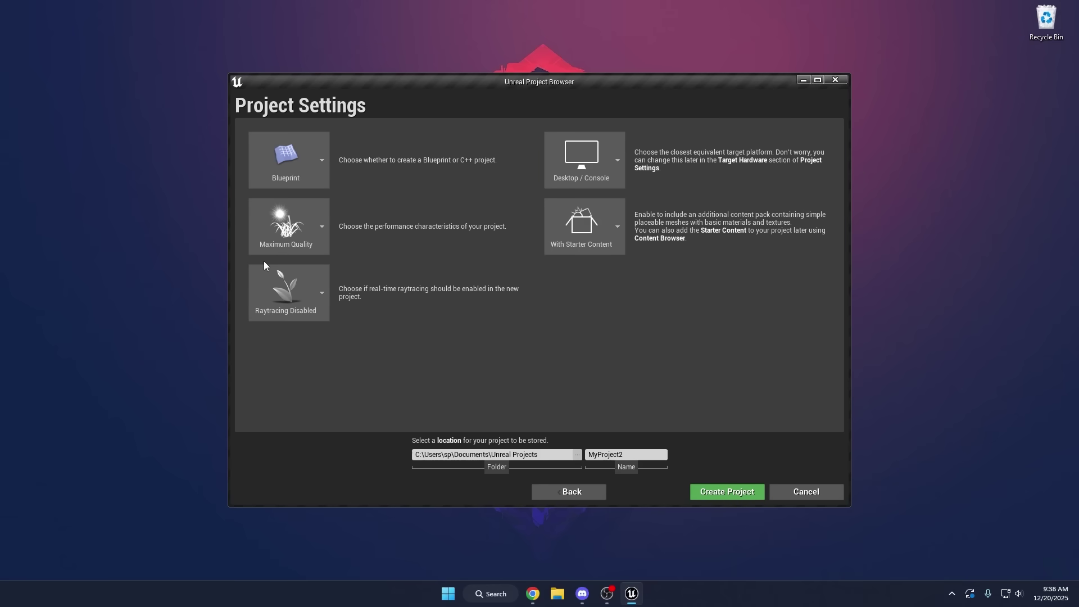
Step: Create the project with No Starter Content and the name BaseTemplate
{"action": "left_click", "coordinate": [601, 238]}
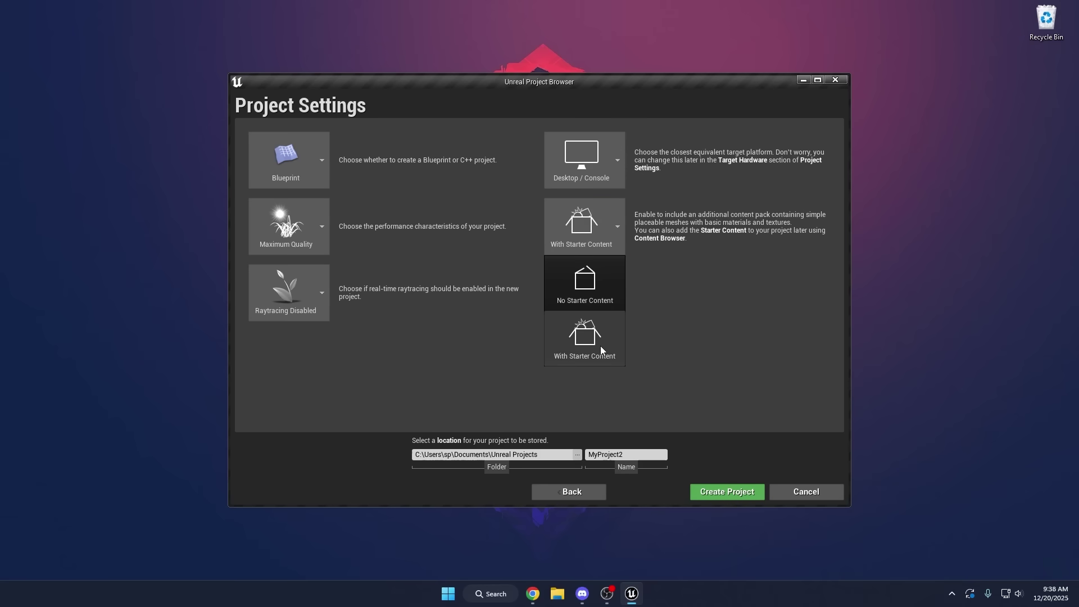
{"action": "left_click", "coordinate": [603, 292]}
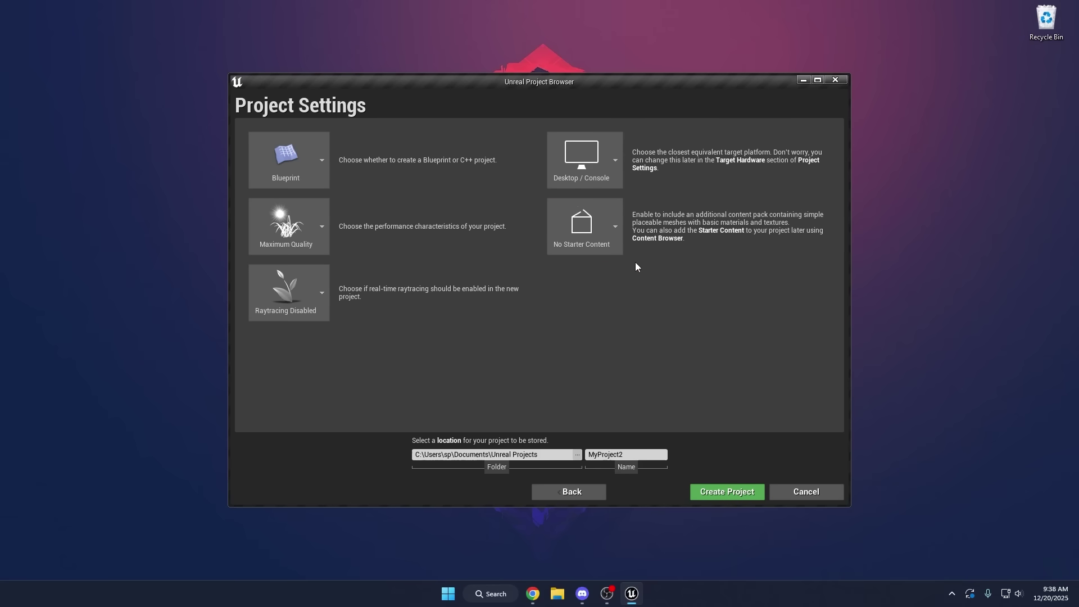
{"action": "left_click", "coordinate": [613, 454]}
{"action": "type", "text": "BaseTemplate"}
{"action": "left_click", "coordinate": [738, 492]}
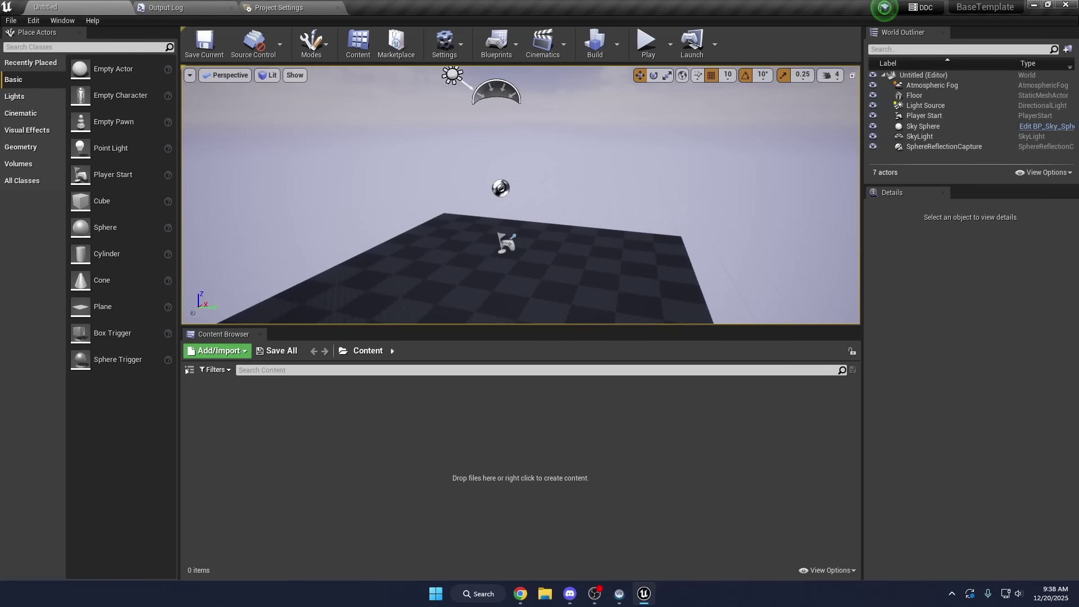
{"action": "key", "text": "a"}
{"action": "right_click_drag", "start_coordinate": [778, 223], "coordinate": [776, 216]}
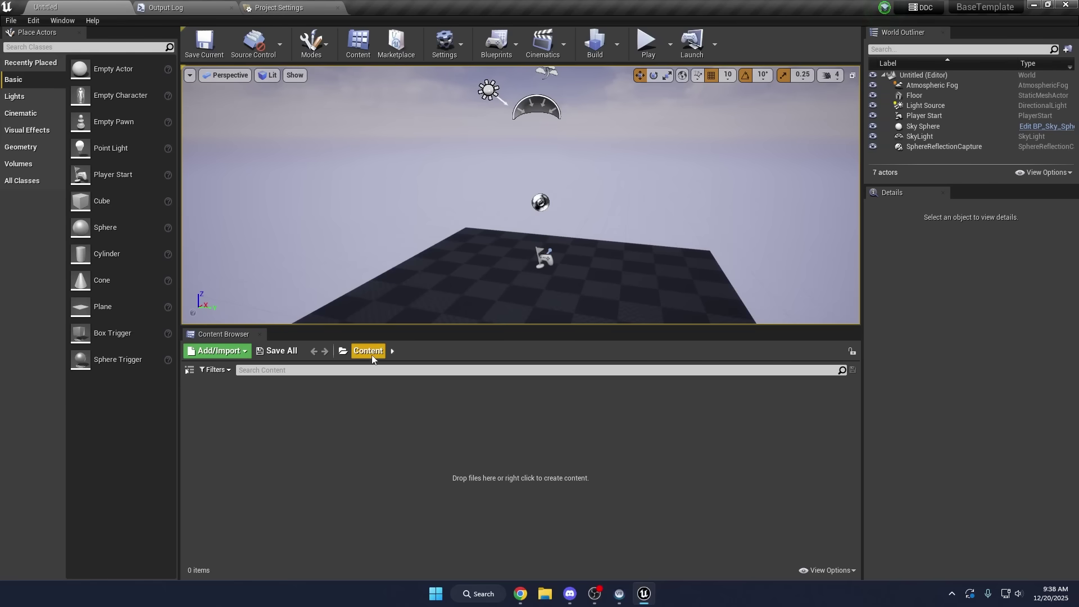
Step: Create a folder named Main in the project's Content folder
{"action": "right_click", "coordinate": [427, 390]}
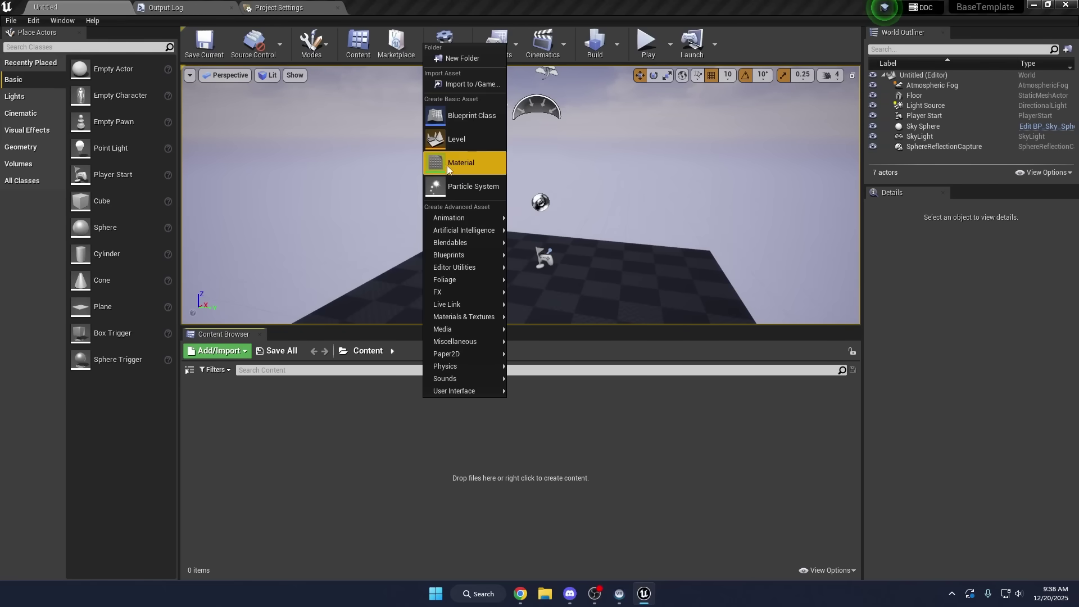
{"action": "left_click", "coordinate": [467, 58]}
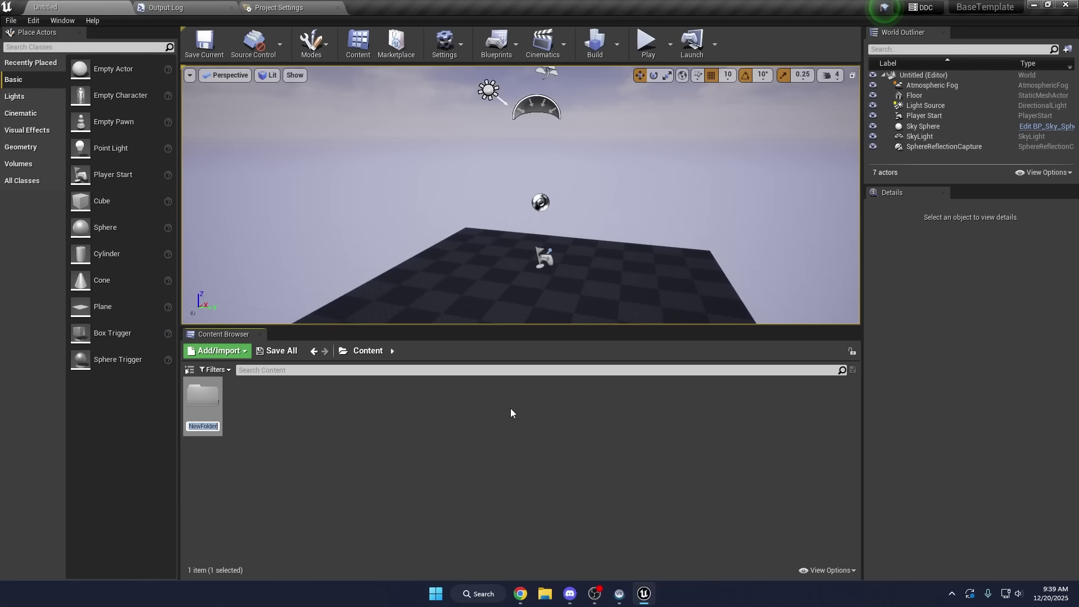
{"action": "type", "text": "Main"}
{"action": "key", "text": "Return"}
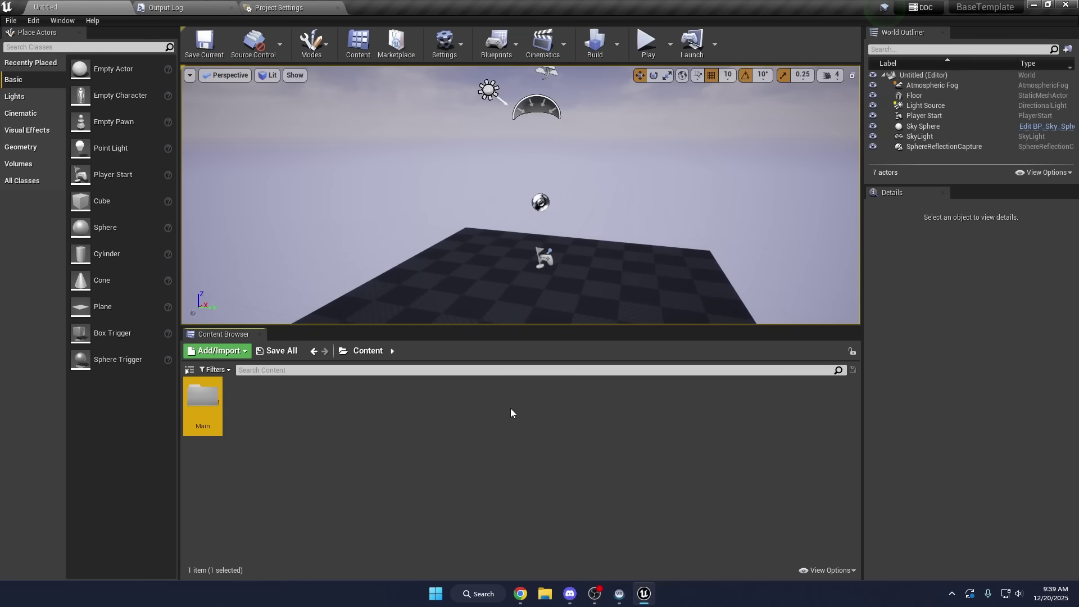
Step: Create a subfolder named Maps inside the Main folder
{"action": "double_click", "coordinate": [214, 387]}
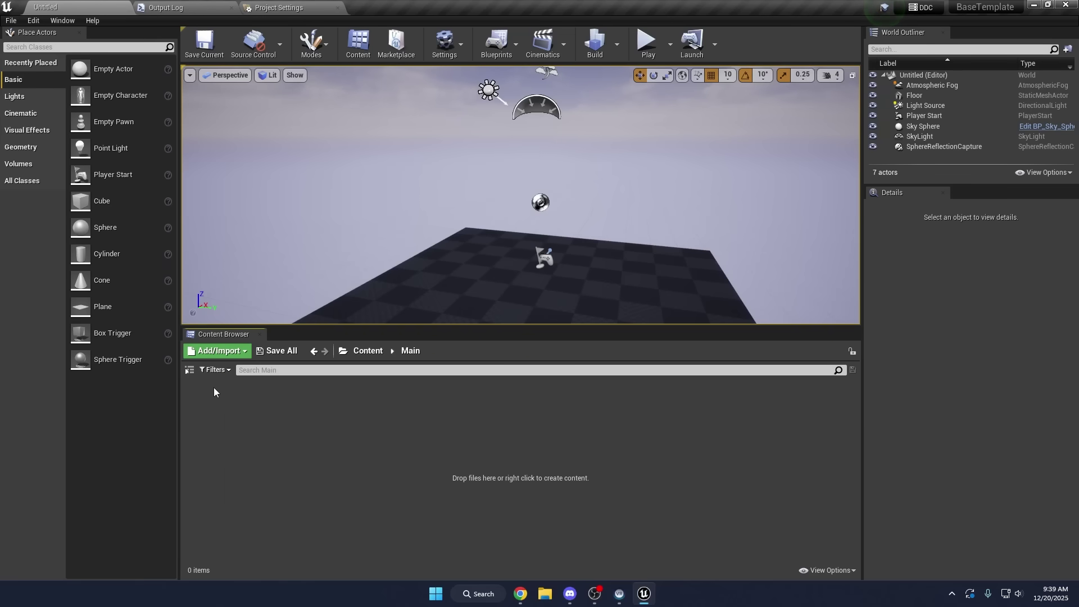
{"action": "right_click", "coordinate": [343, 416]}
{"action": "left_click", "coordinate": [378, 76]}
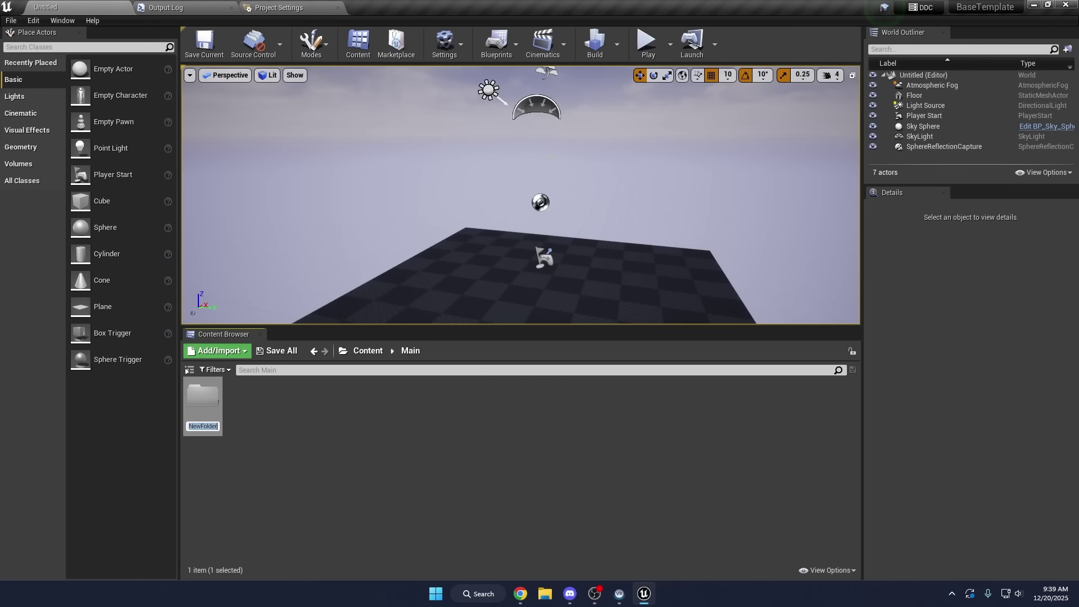
{"action": "type", "text": "Maps"}
{"action": "key", "text": "Return"}
Step: Save the current default level as NewMap in the Main/Maps folder
{"action": "double_click", "coordinate": [211, 409]}
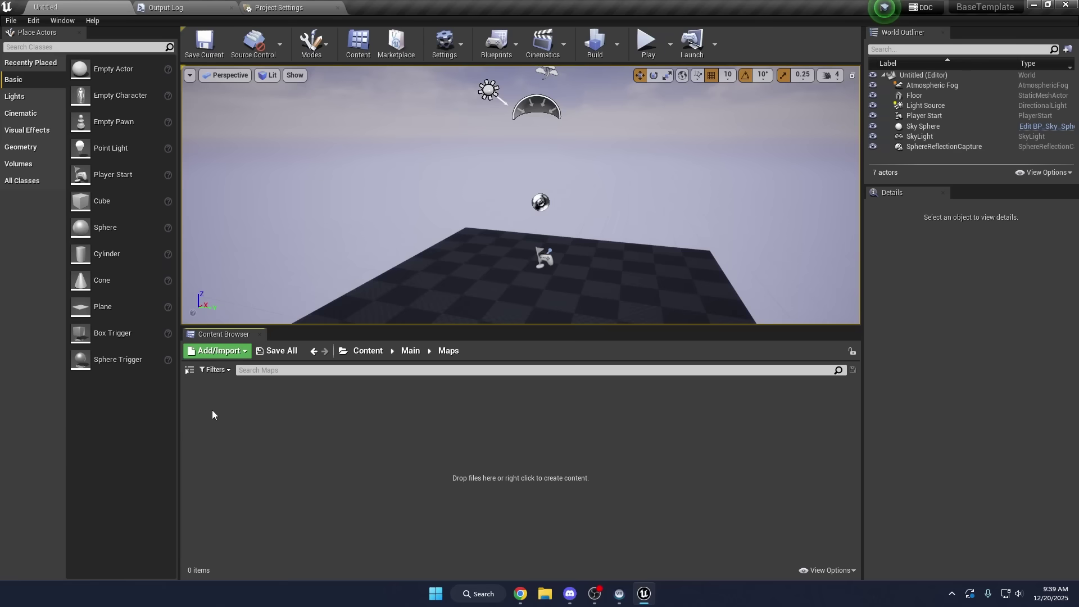
{"action": "left_click", "coordinate": [11, 21]}
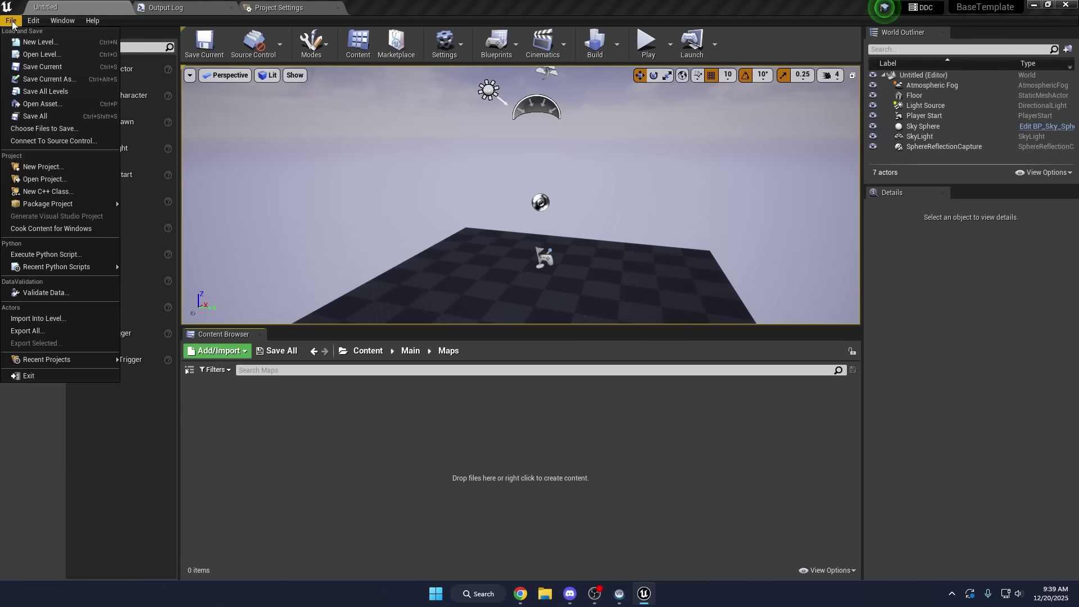
{"action": "left_click", "coordinate": [45, 78]}
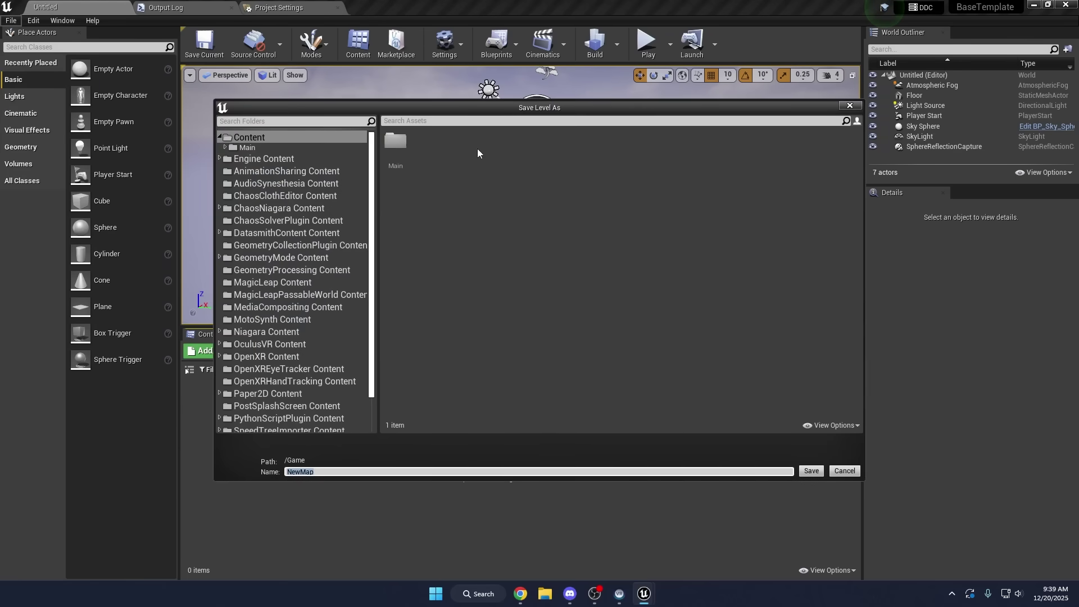
{"action": "double_click", "coordinate": [396, 149]}
{"action": "double_click", "coordinate": [404, 150]}
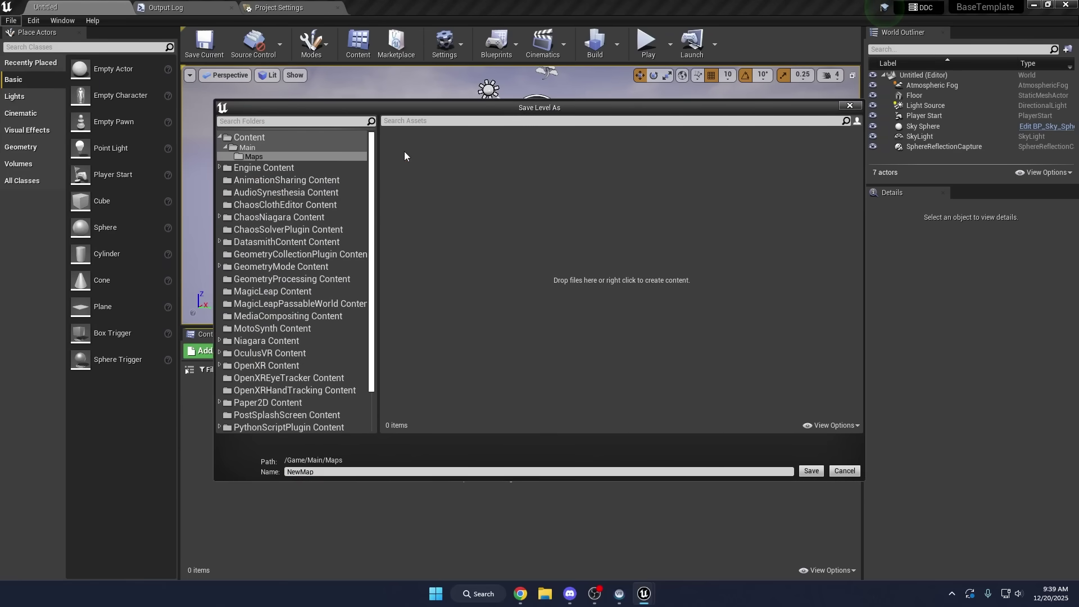
{"action": "left_click_drag", "start_coordinate": [316, 471], "coordinate": [250, 472]}
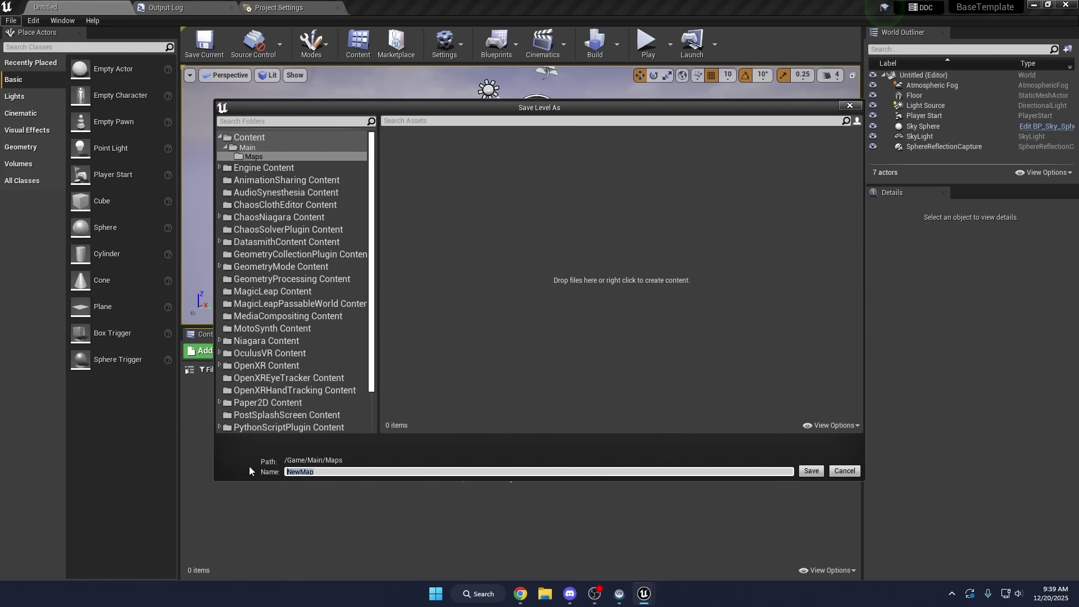
{"action": "left_click", "coordinate": [807, 471]}
{"action": "right_click_drag", "start_coordinate": [595, 268], "coordinate": [710, 245]}
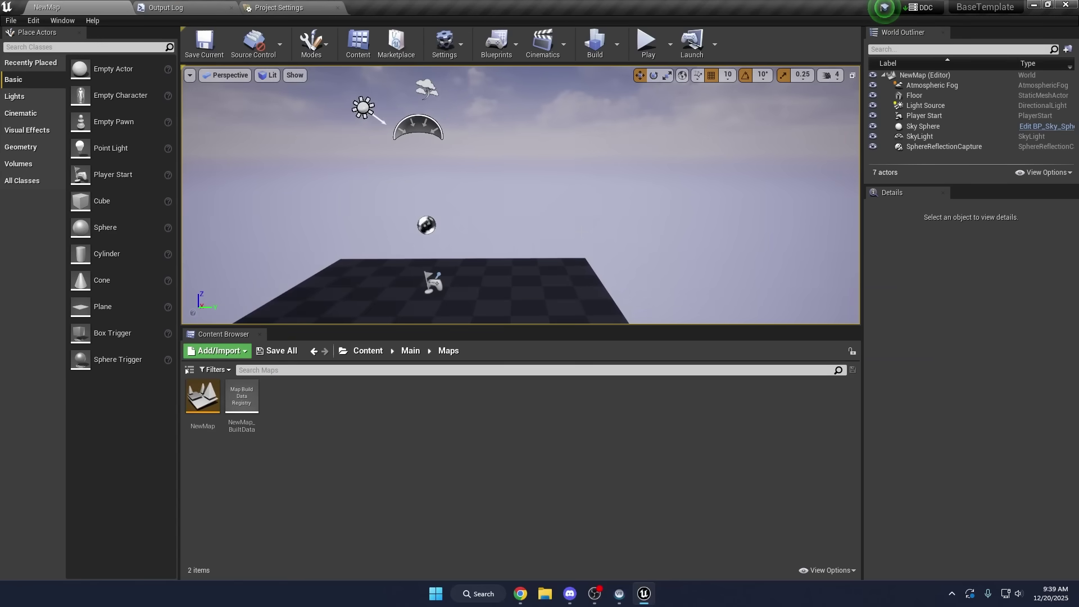
Step: Create an empty level and save it as BlankLevel in the Main/Maps folder
{"action": "left_click", "coordinate": [10, 20]}
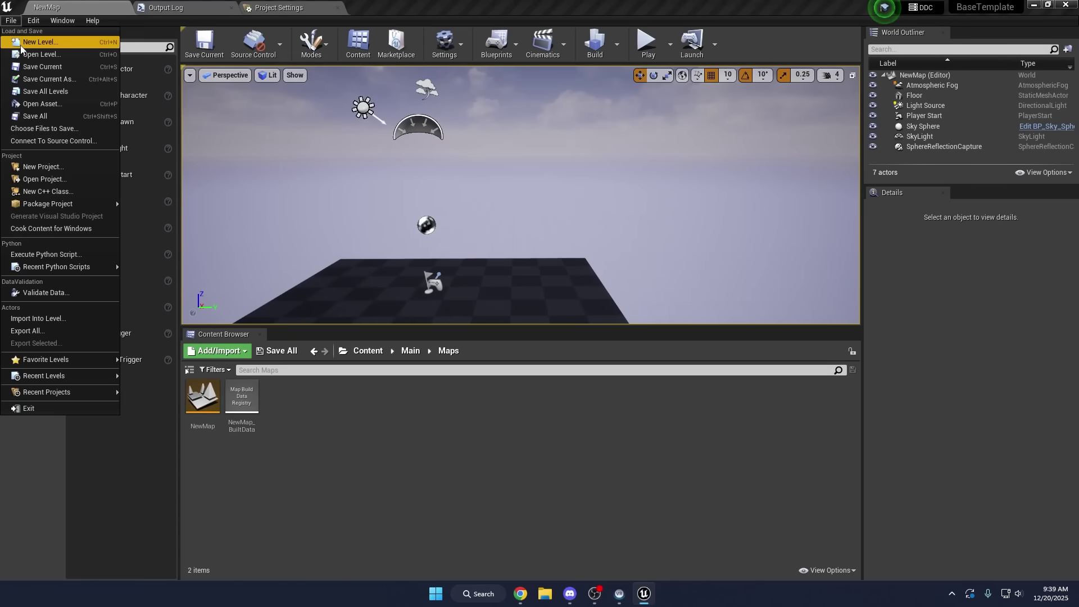
{"action": "left_click", "coordinate": [20, 50]}
{"action": "left_click", "coordinate": [441, 336]}
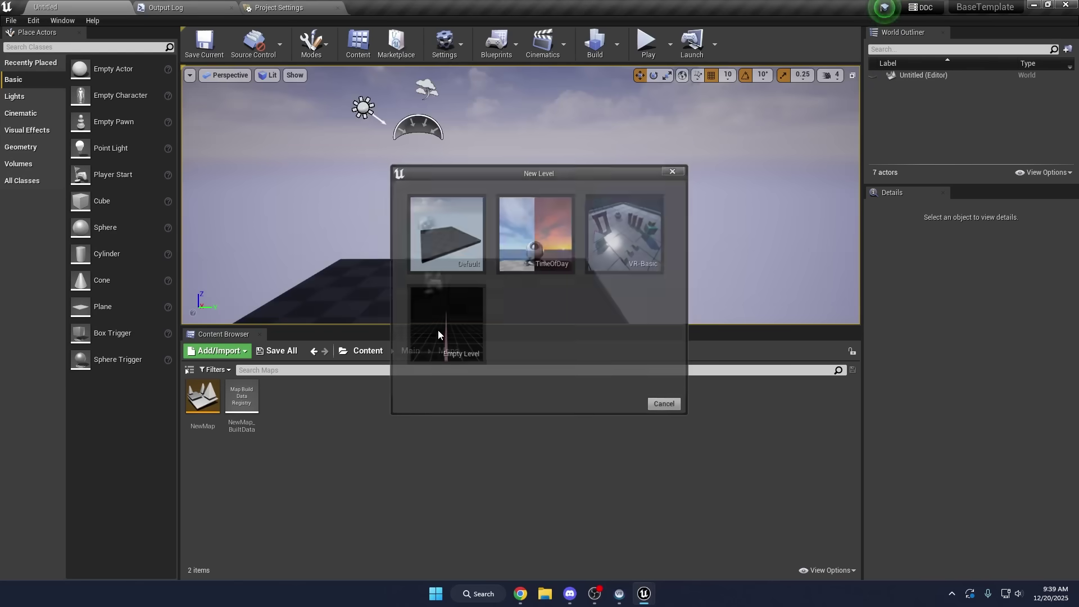
{"action": "left_click", "coordinate": [10, 20]}
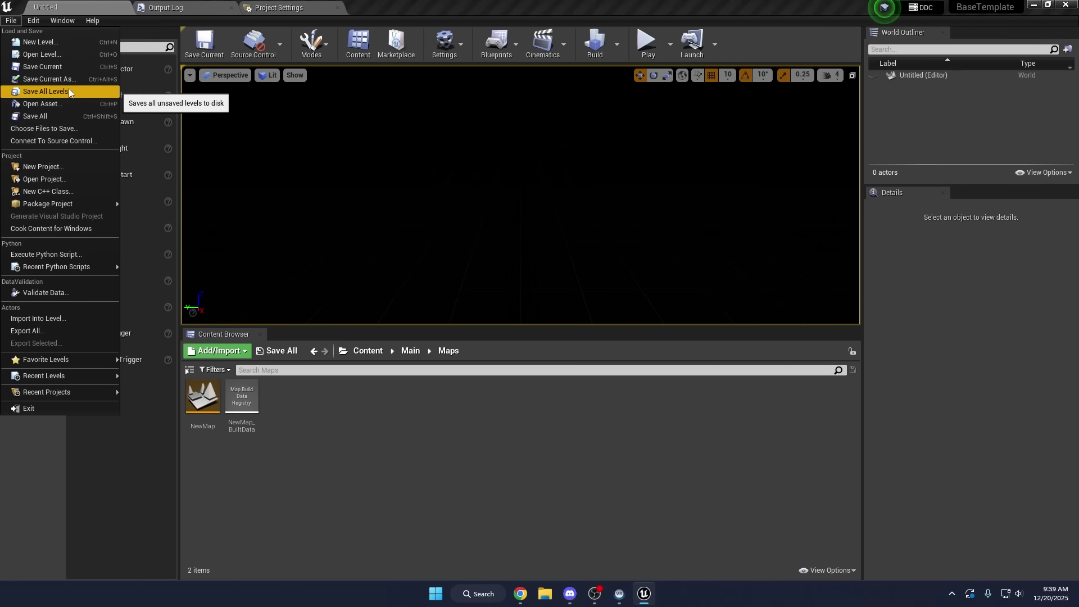
{"action": "left_click", "coordinate": [79, 91]}
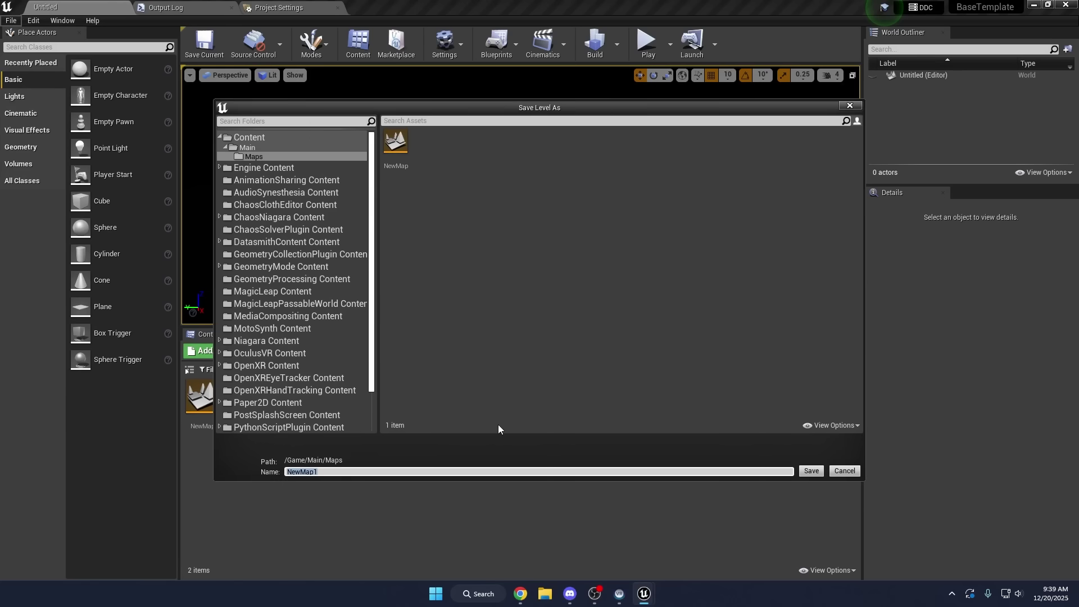
{"action": "type", "text": "BlankLevel"}
{"action": "key", "text": "Return"}
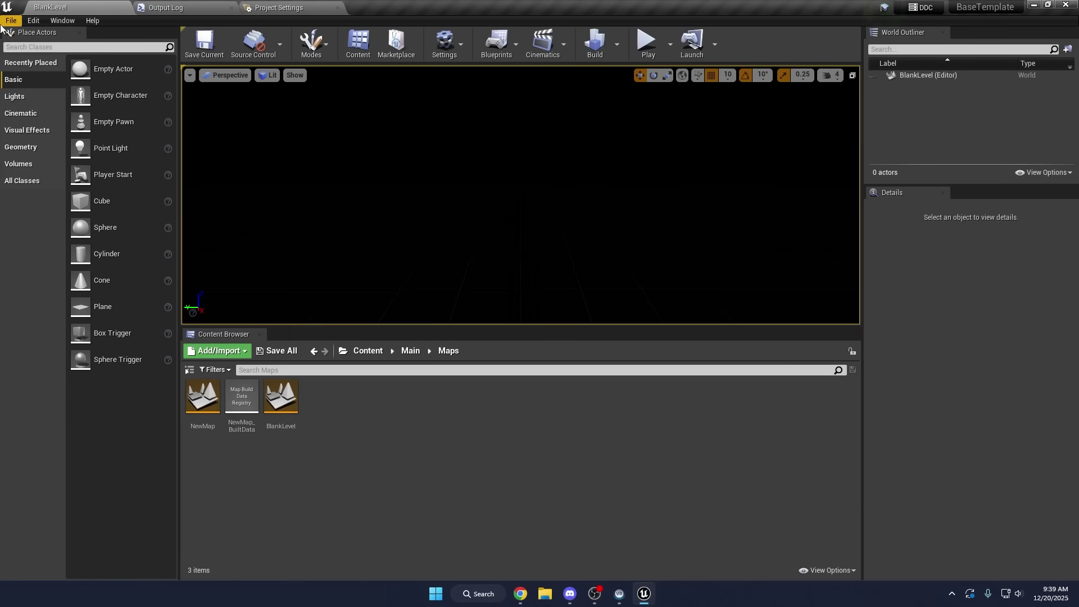
Step: Open the NewMap level, switch to BlankLevel to compare them, and return to NewMap
{"action": "left_click", "coordinate": [10, 21]}
{"action": "left_click", "coordinate": [234, 124]}
{"action": "double_click", "coordinate": [202, 397]}
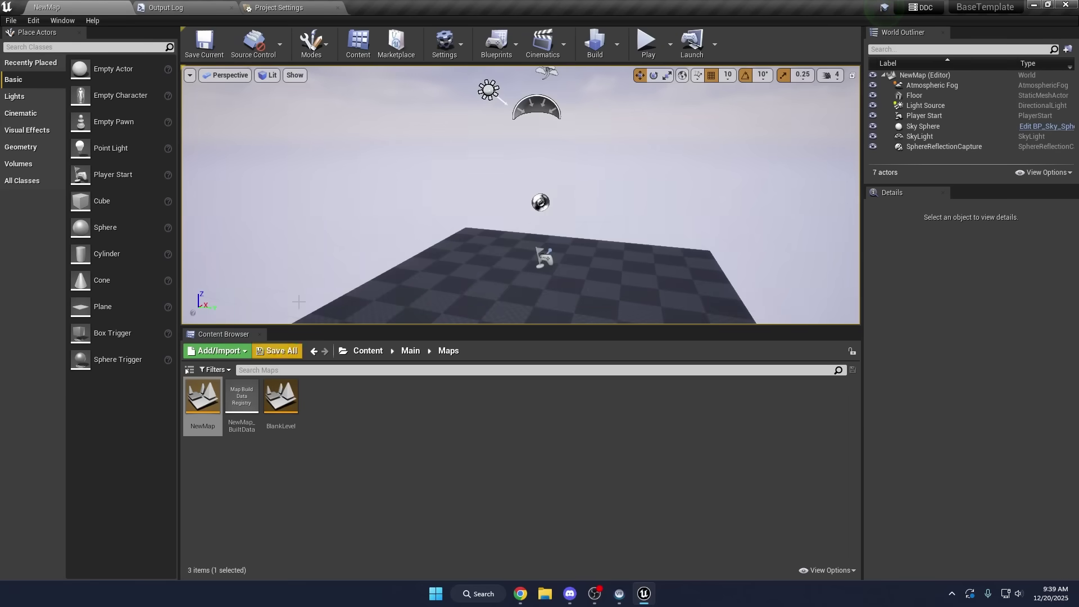
{"action": "double_click", "coordinate": [281, 398]}
{"action": "double_click", "coordinate": [202, 398]}
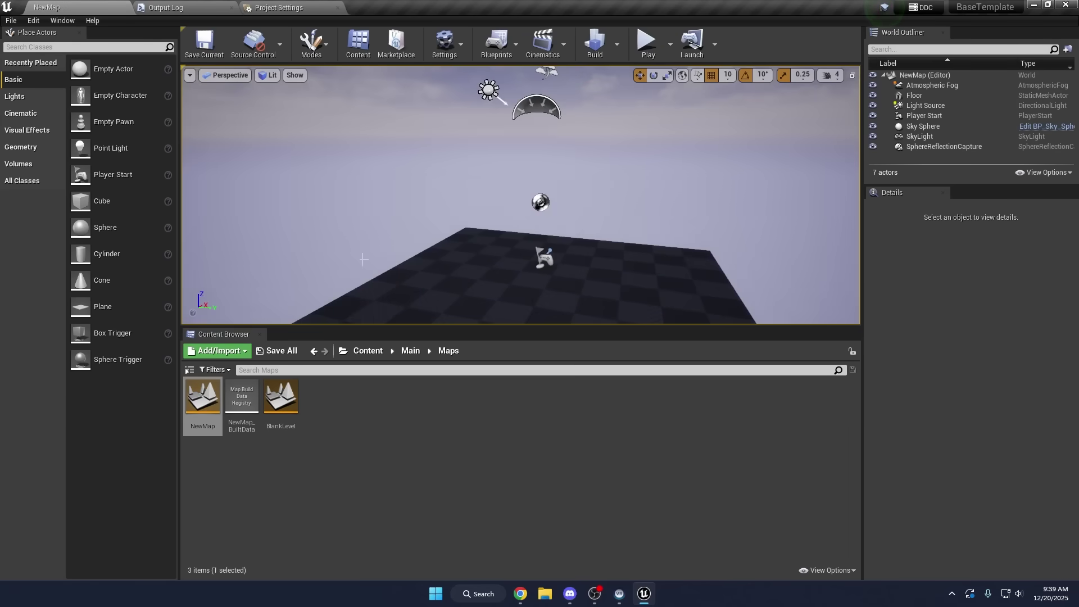
Step: Close the Unreal editor and open the BaseTemplate project folder in File Explorer
{"action": "left_click", "coordinate": [1067, 5]}
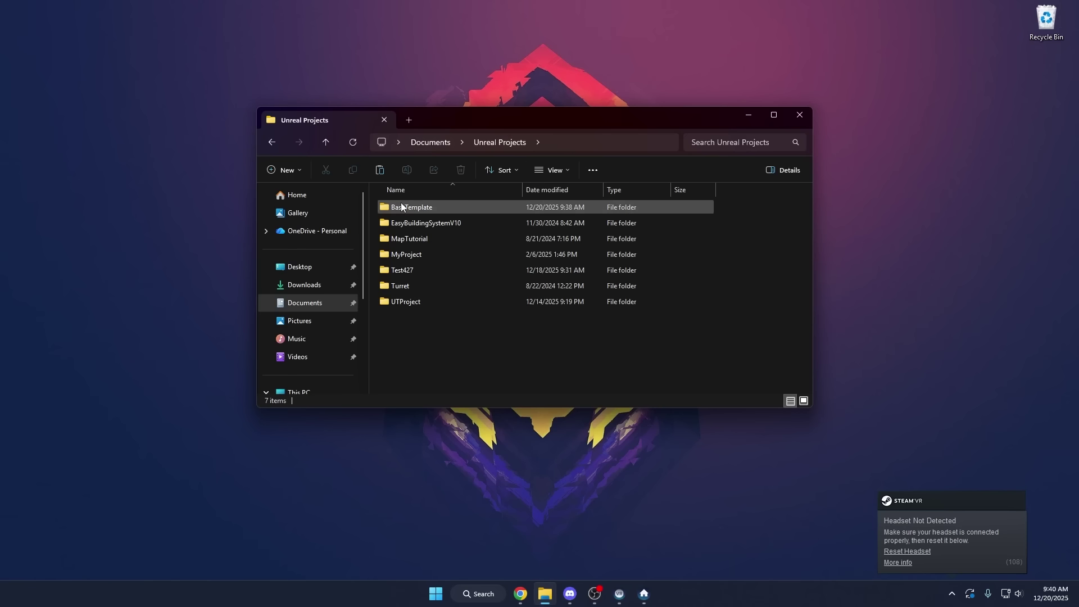
{"action": "double_click", "coordinate": [415, 207]}
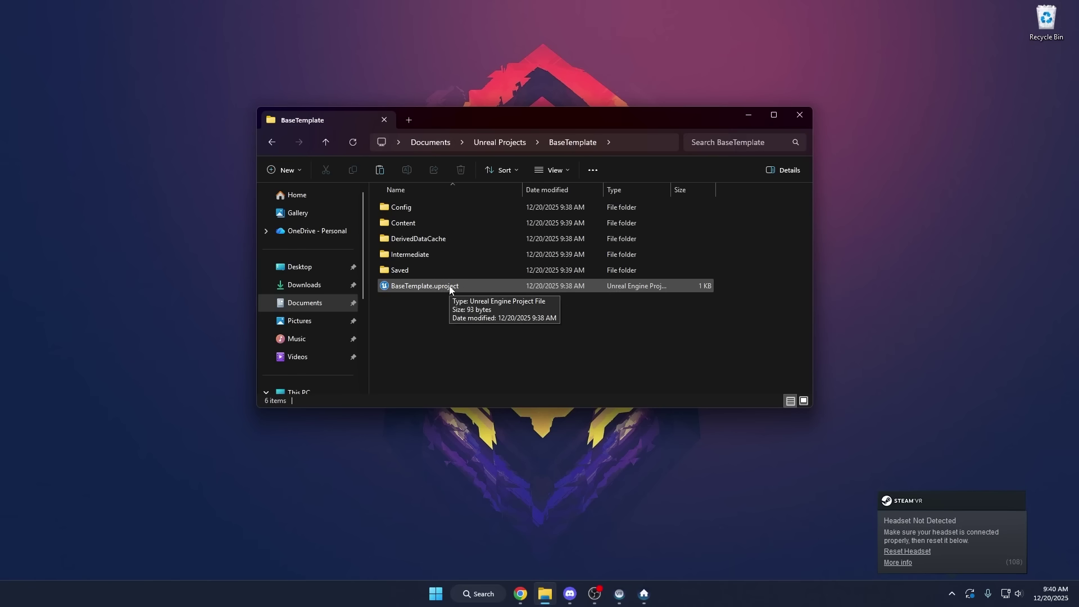
Step: Switch the Unreal Engine version of BaseTemplate.uproject to 5.7
{"action": "right_click", "coordinate": [424, 286]}
{"action": "left_click", "coordinate": [413, 285]}
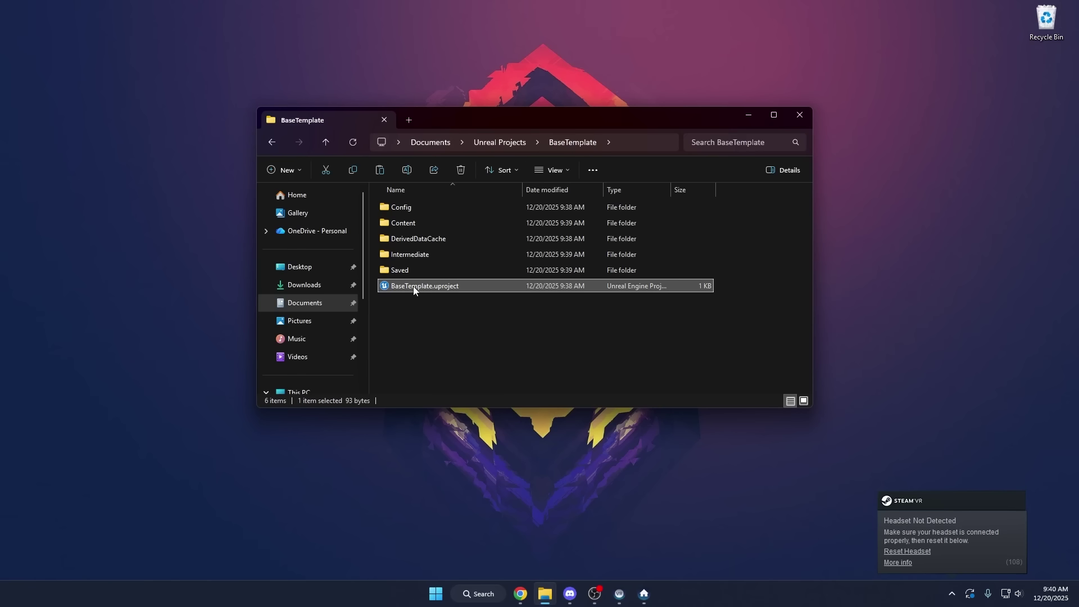
{"action": "right_click", "coordinate": [413, 285]}
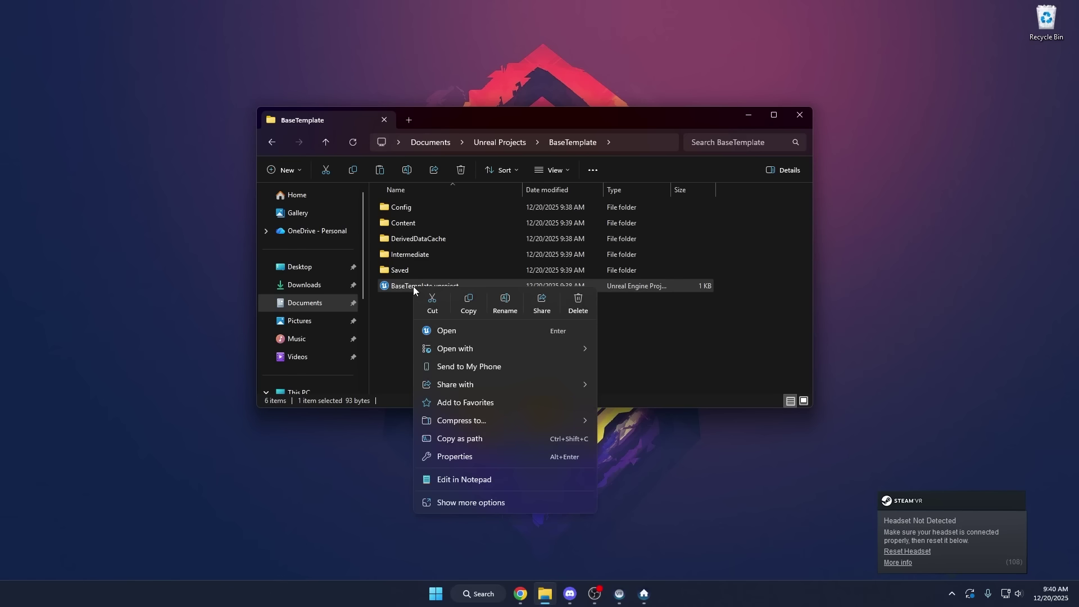
{"action": "left_click", "coordinate": [466, 503]}
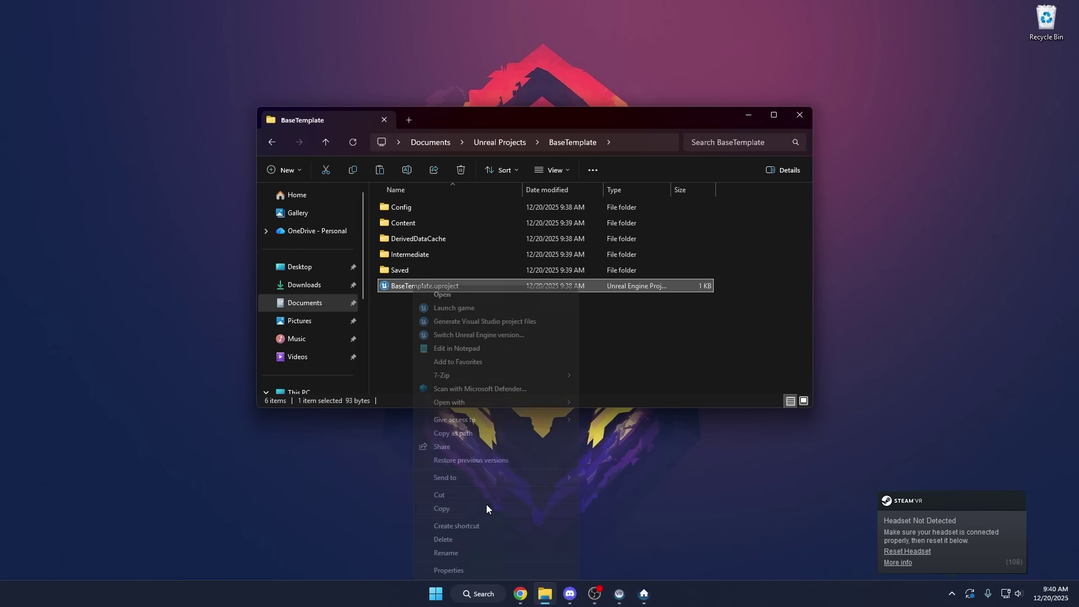
{"action": "left_click", "coordinate": [471, 334]}
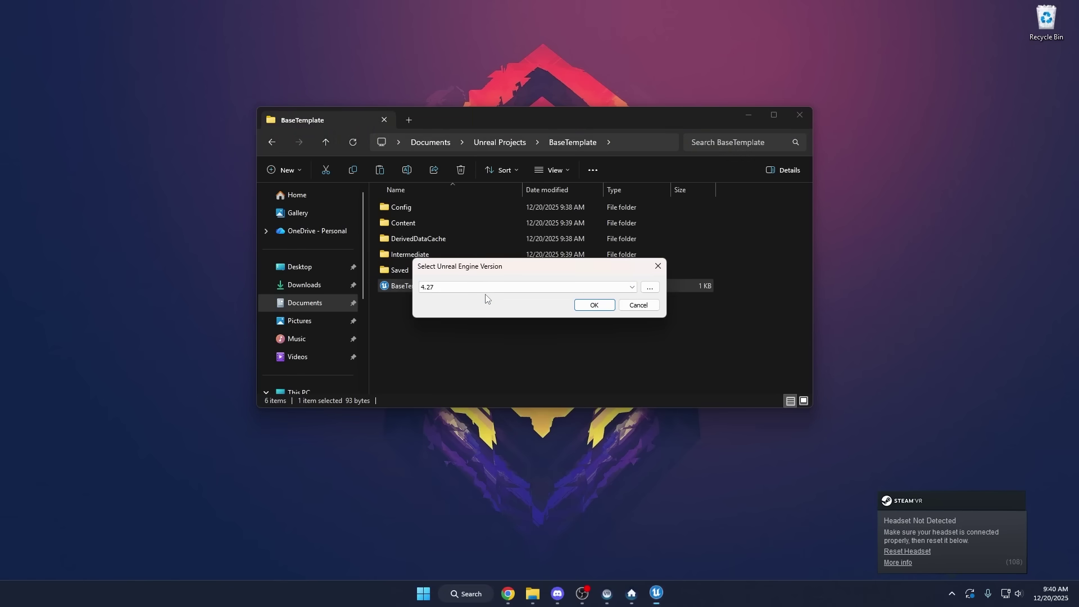
{"action": "left_click", "coordinate": [469, 291]}
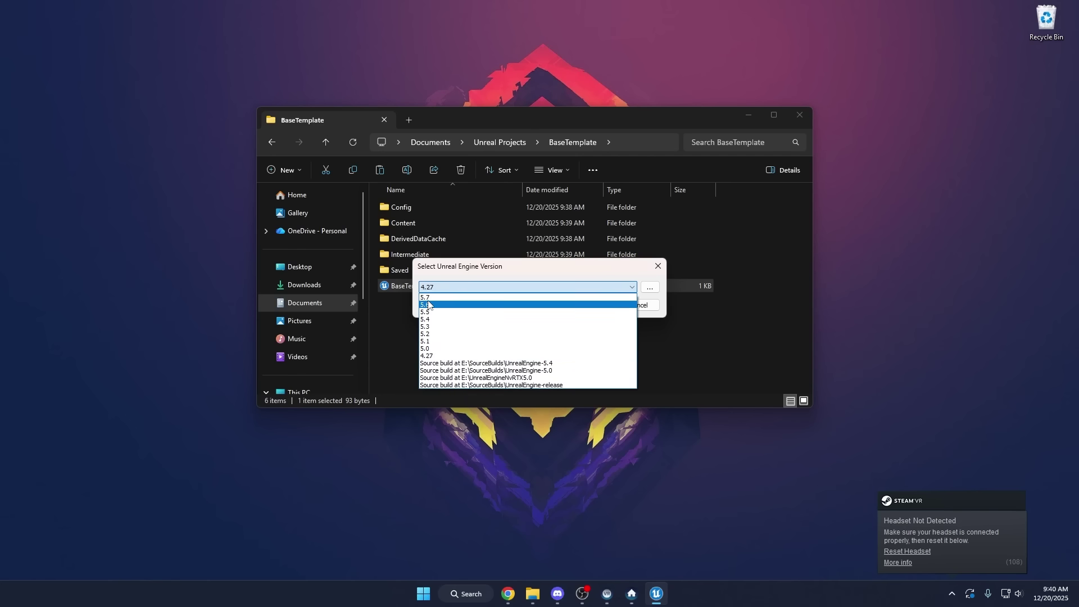
{"action": "left_click", "coordinate": [430, 303]}
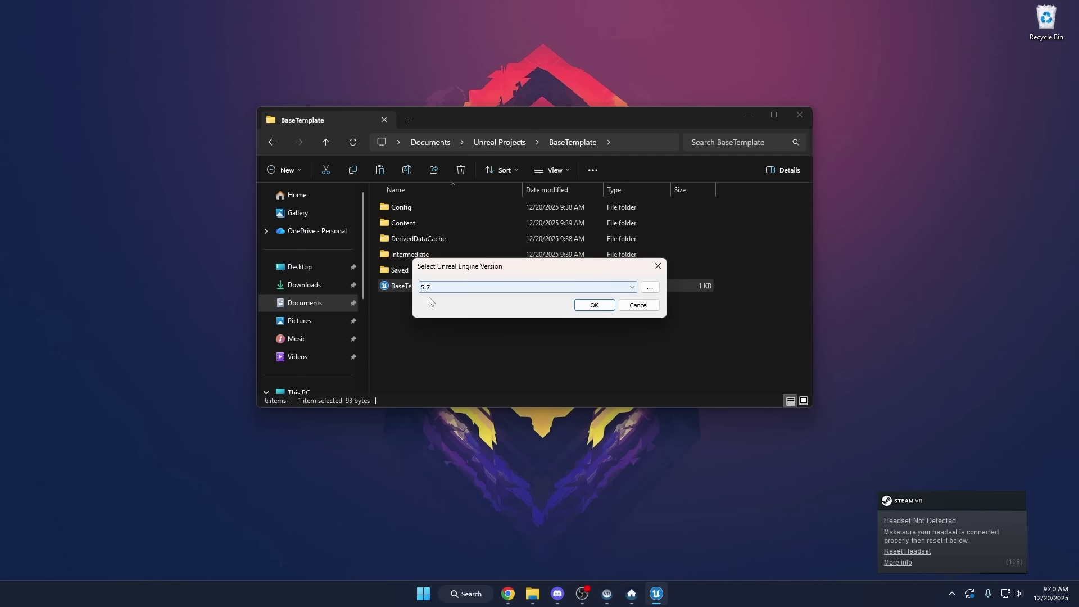
{"action": "left_click", "coordinate": [593, 305]}
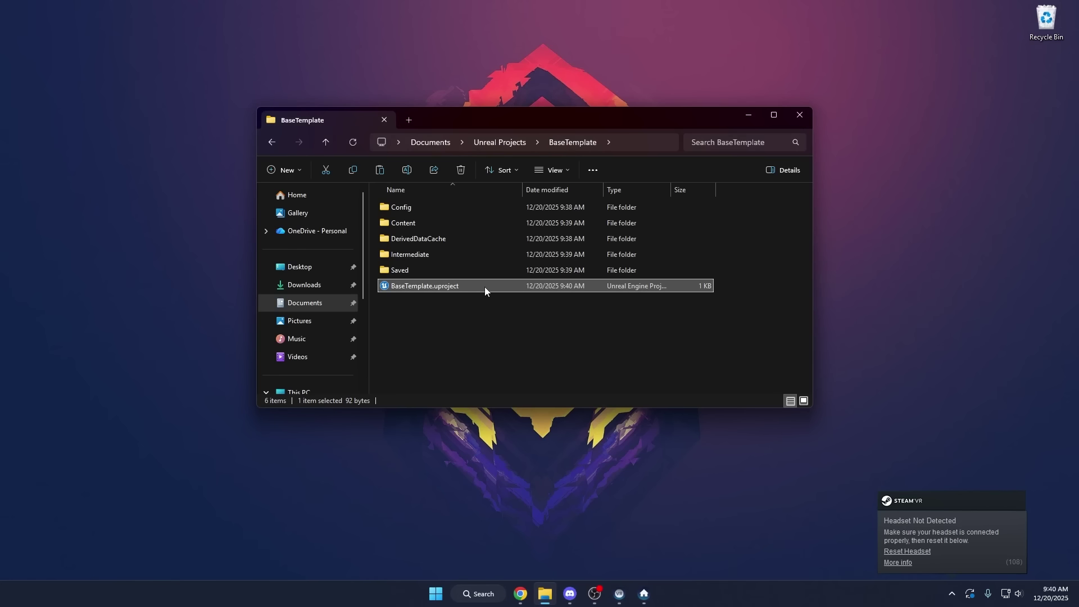
Step: Open BaseTemplate.uproject in Unreal Editor 5.7 and minimize the File Explorer window
{"action": "double_click", "coordinate": [485, 287]}
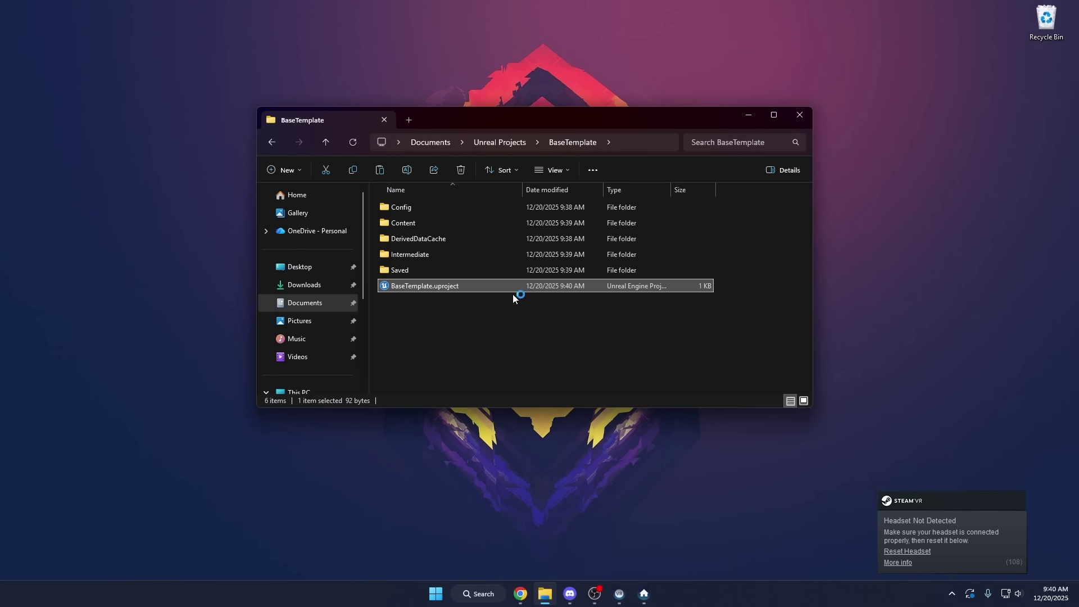
{"action": "left_click", "coordinate": [757, 113]}
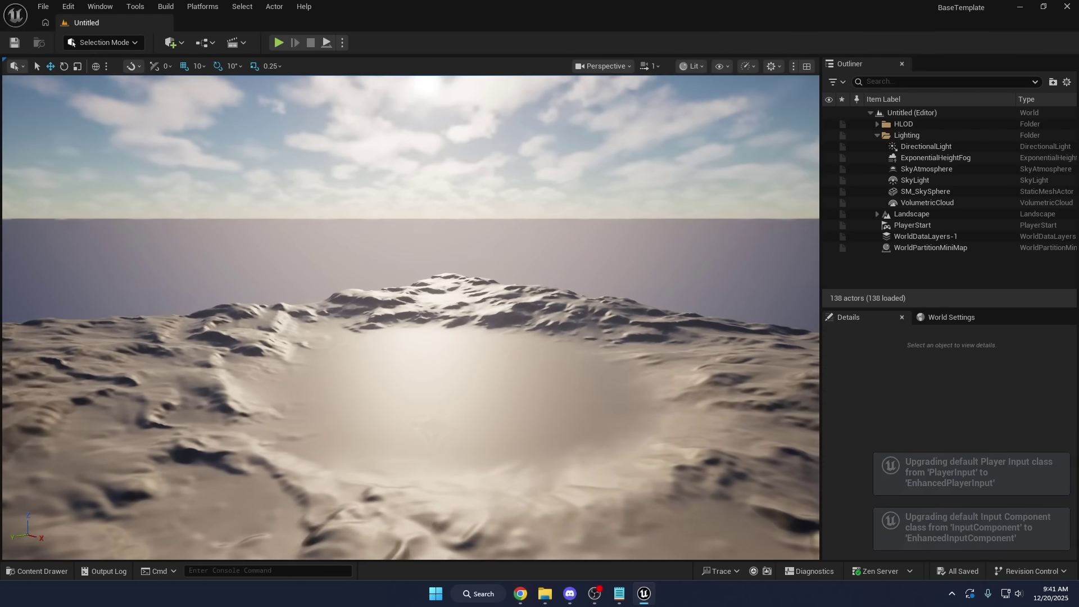
{"action": "right_click_drag", "start_coordinate": [653, 222], "coordinate": [695, 282]}
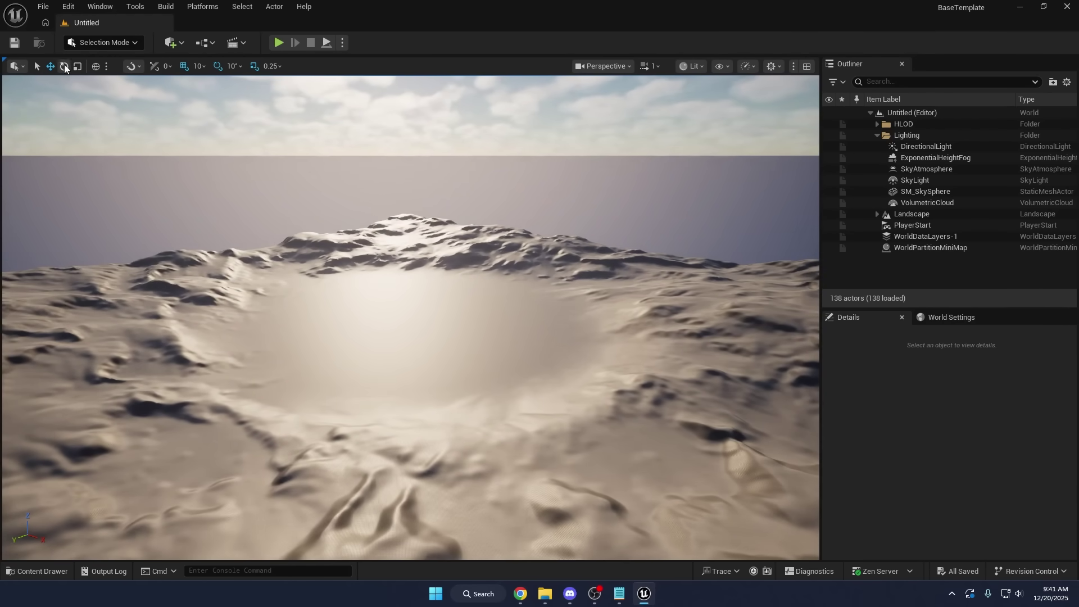
Step: Open BlankLevel from the Main/Maps content folder to check that it still loads
{"action": "left_click", "coordinate": [37, 571]}
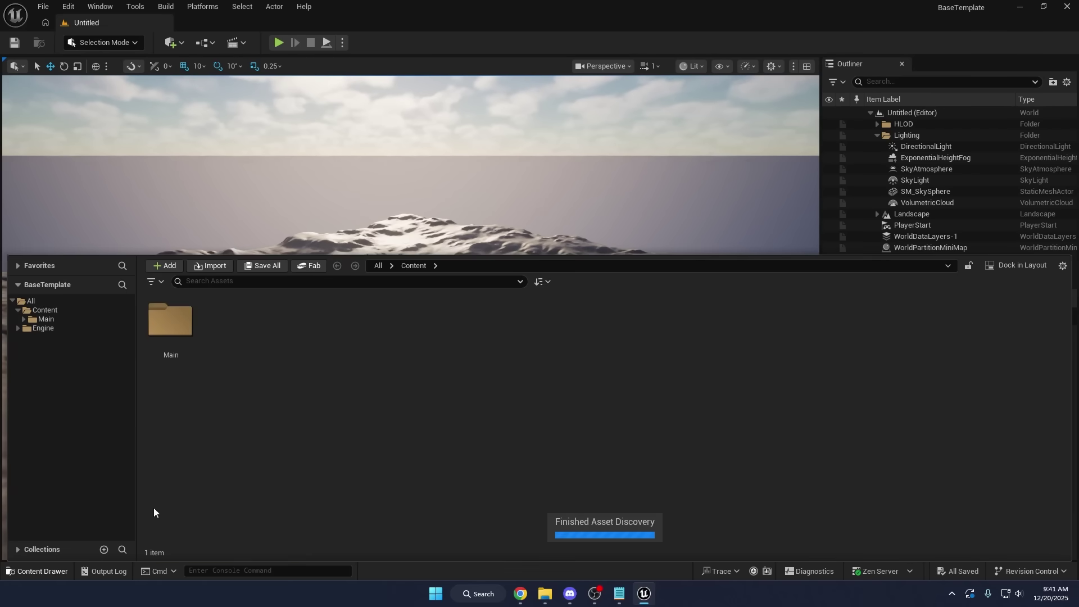
{"action": "double_click", "coordinate": [178, 341]}
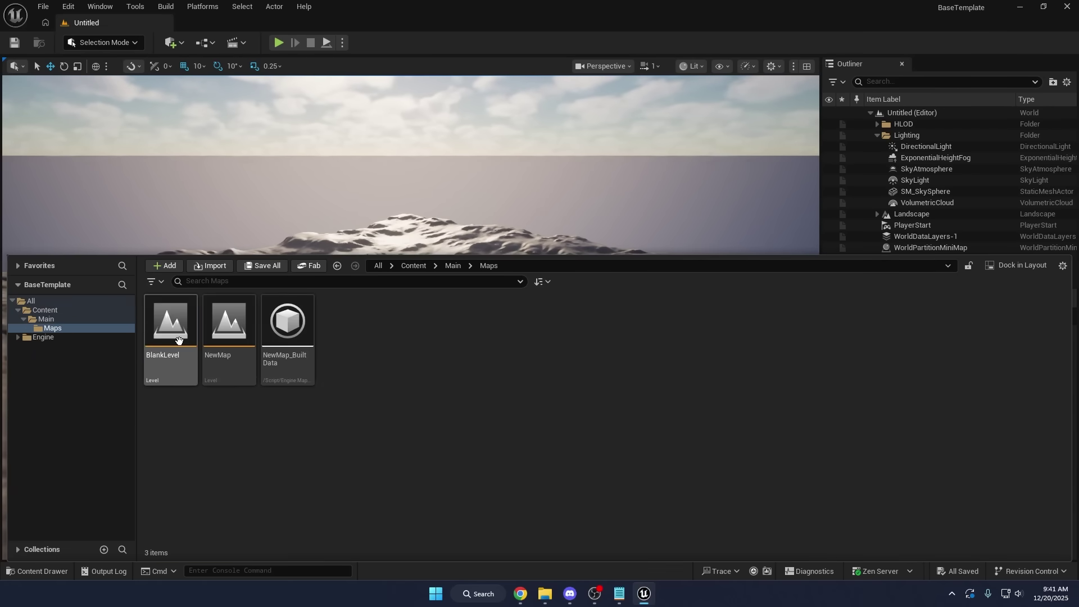
{"action": "double_click", "coordinate": [170, 329]}
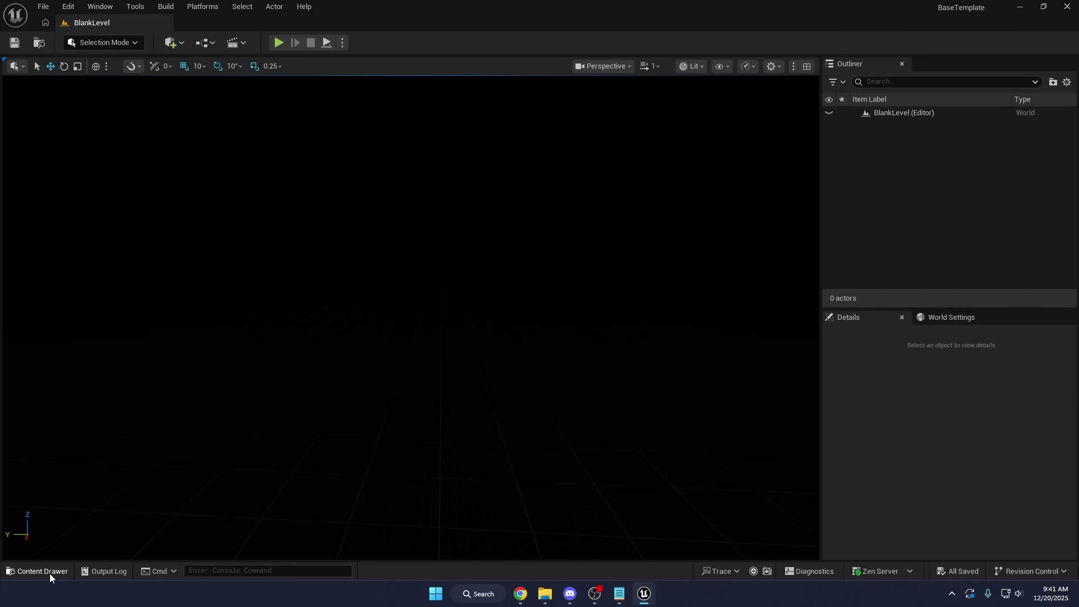
Step: Open the NewMap level from the Main/Maps content folder
{"action": "left_click", "coordinate": [49, 572]}
{"action": "left_click", "coordinate": [227, 356]}
{"action": "double_click", "coordinate": [227, 356]}
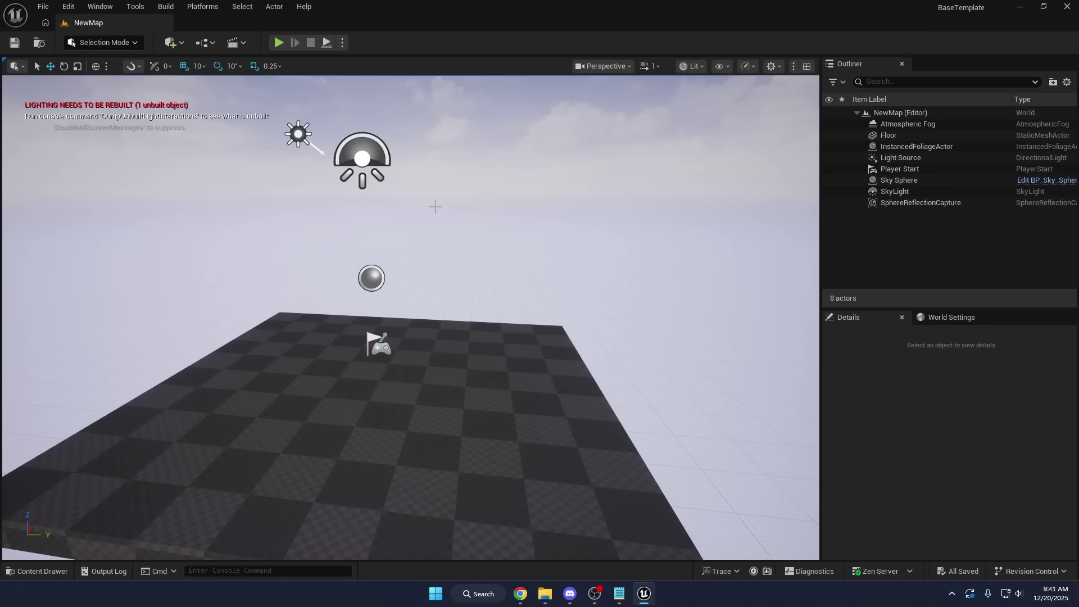
Step: Add a cube shape above the floor in NewMap and view it up close
{"action": "scroll", "coordinate": [436, 208], "scroll_direction": "up", "scroll_amount": 1}
{"action": "left_click", "coordinate": [174, 46]}
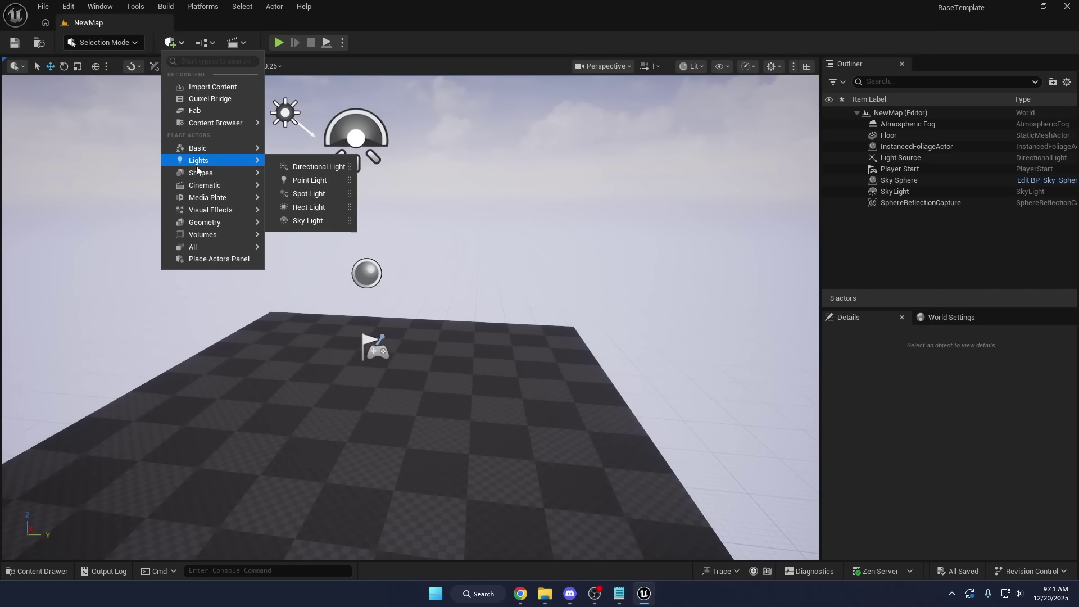
{"action": "mouse_move", "coordinate": [193, 174]}
{"action": "left_click", "coordinate": [301, 179]}
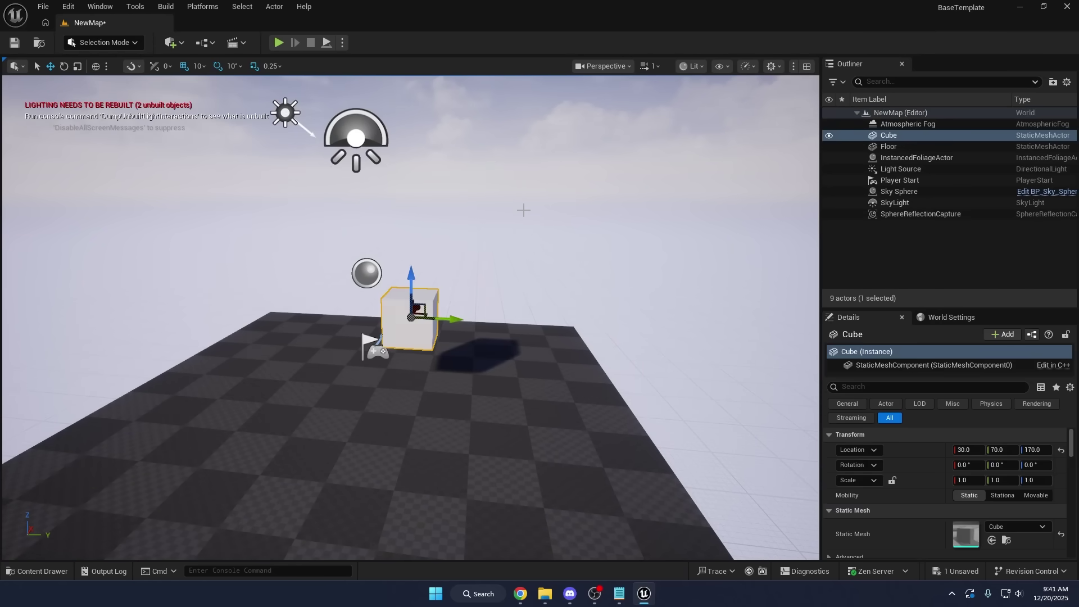
{"action": "right_click_drag", "start_coordinate": [428, 210], "coordinate": [523, 210]}
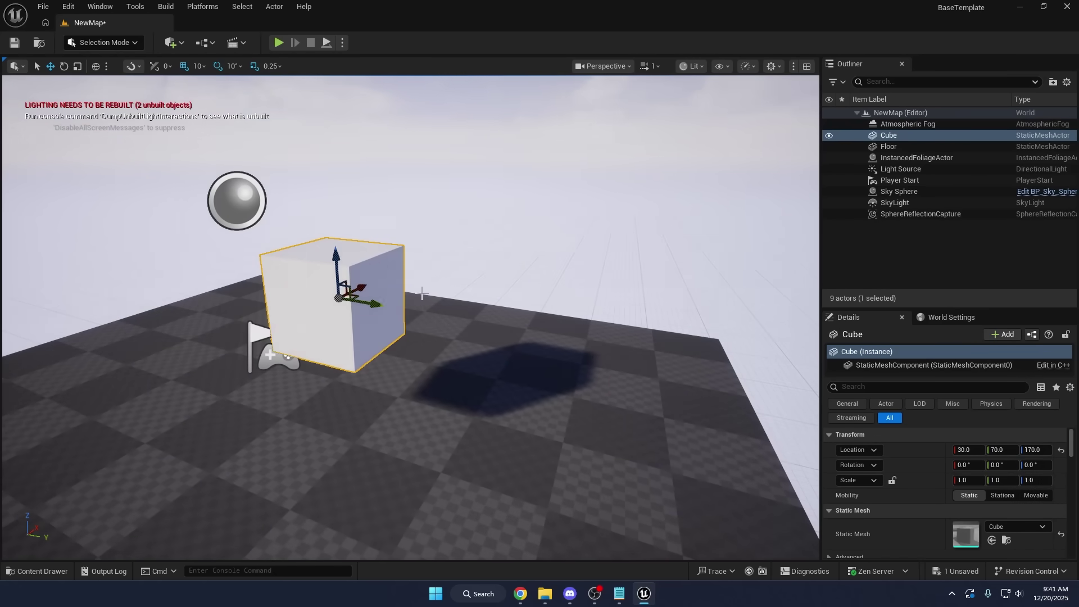
{"action": "right_click_drag", "start_coordinate": [421, 294], "coordinate": [384, 295]}
Step: Move the Player Start in front of the cube to X -180 and build only the level's lighting
{"action": "left_click", "coordinate": [345, 325]}
{"action": "left_click_drag", "start_coordinate": [396, 303], "coordinate": [239, 334]}
{"action": "right_click_drag", "start_coordinate": [239, 334], "coordinate": [197, 335]}
{"action": "right_click_drag", "start_coordinate": [430, 274], "coordinate": [475, 282]}
{"action": "mouse_move", "coordinate": [383, 332]}
{"action": "right_mouse_down"}
{"action": "mouse_move", "coordinate": [394, 324]}
{"action": "mouse_move", "coordinate": [371, 314]}
{"action": "right_mouse_up"}
{"action": "left_click", "coordinate": [171, 8]}
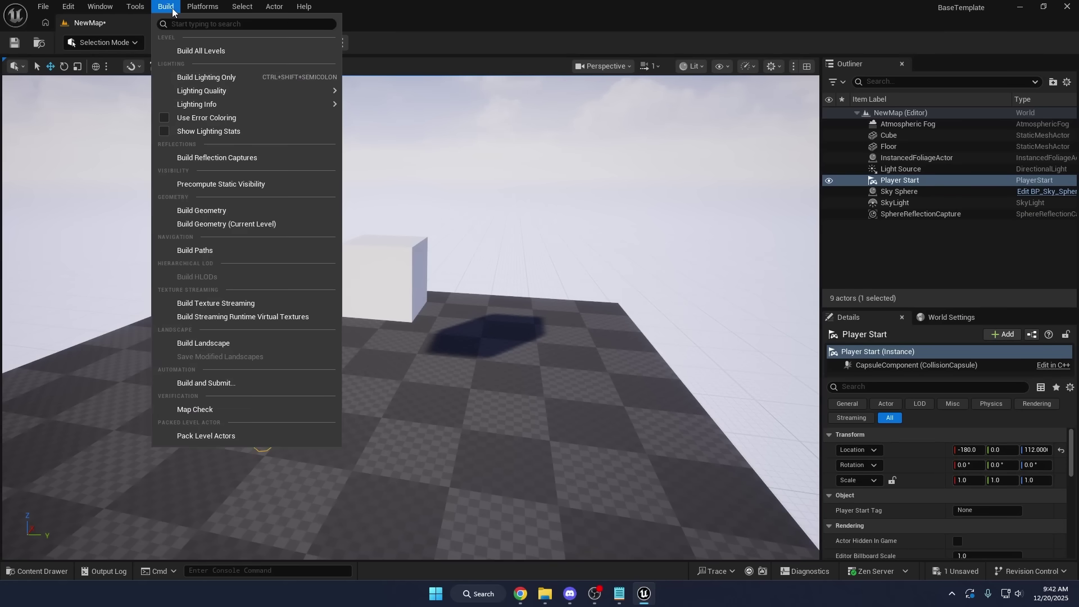
{"action": "left_click", "coordinate": [214, 78]}
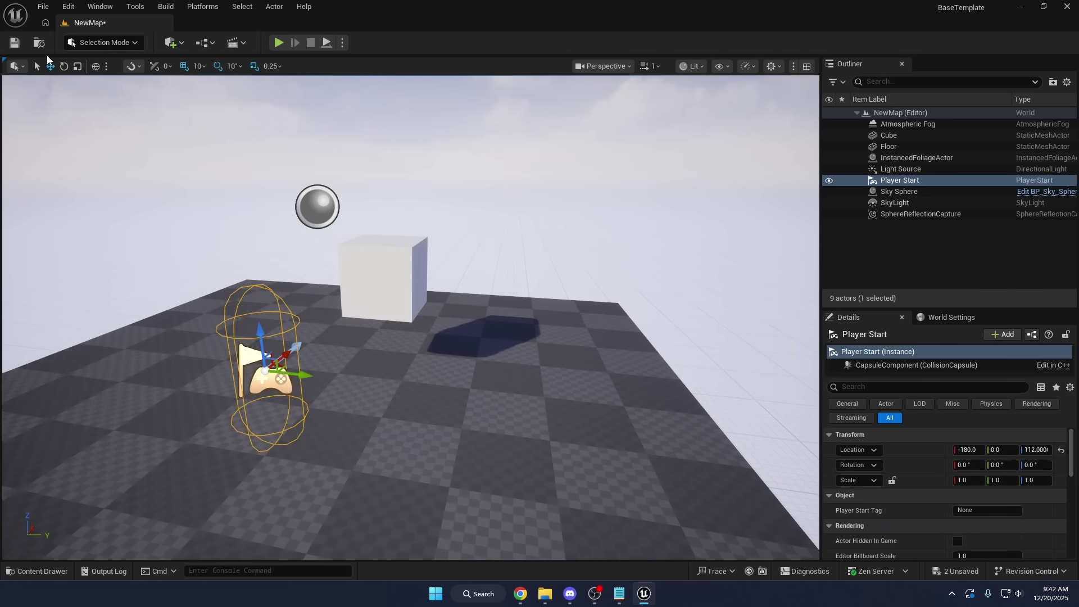
Step: Open the Maps & Modes page of Project Settings and show the choices for Editor Startup Map
{"action": "left_click", "coordinate": [68, 7]}
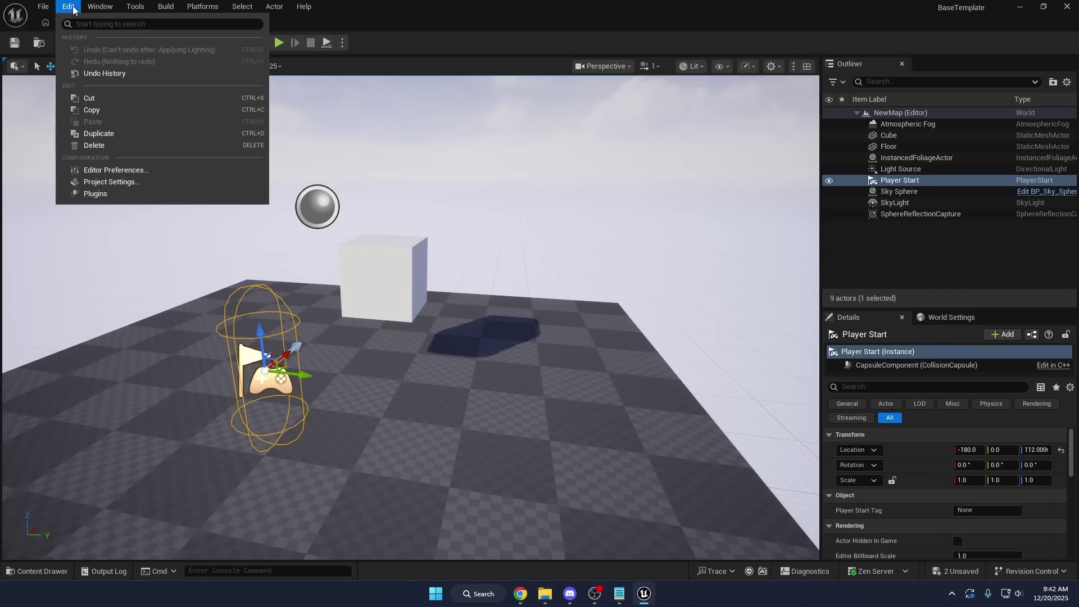
{"action": "left_click", "coordinate": [121, 182]}
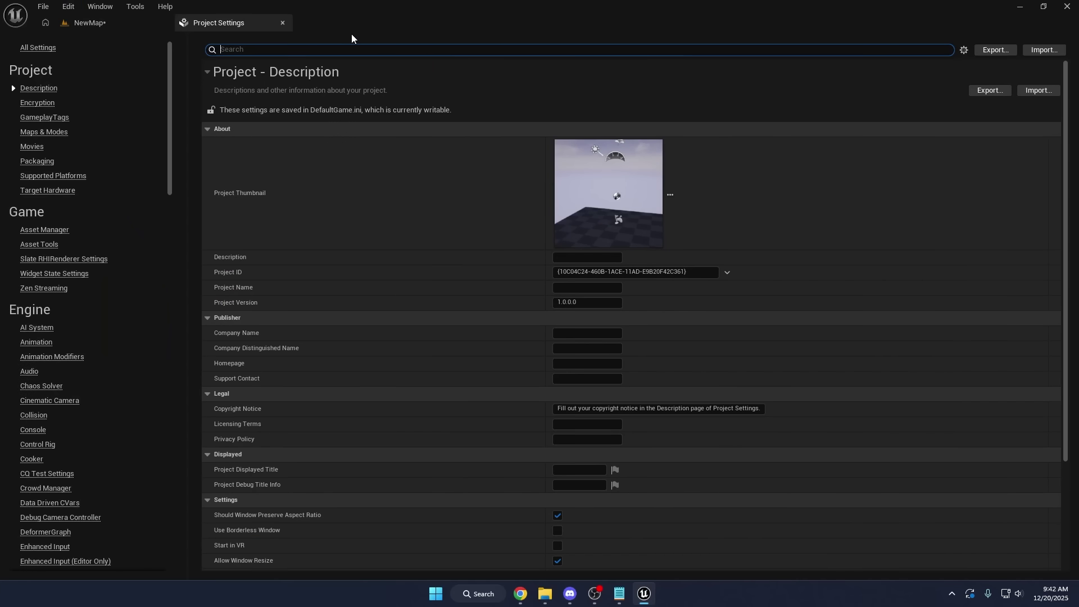
{"action": "left_click", "coordinate": [43, 131]}
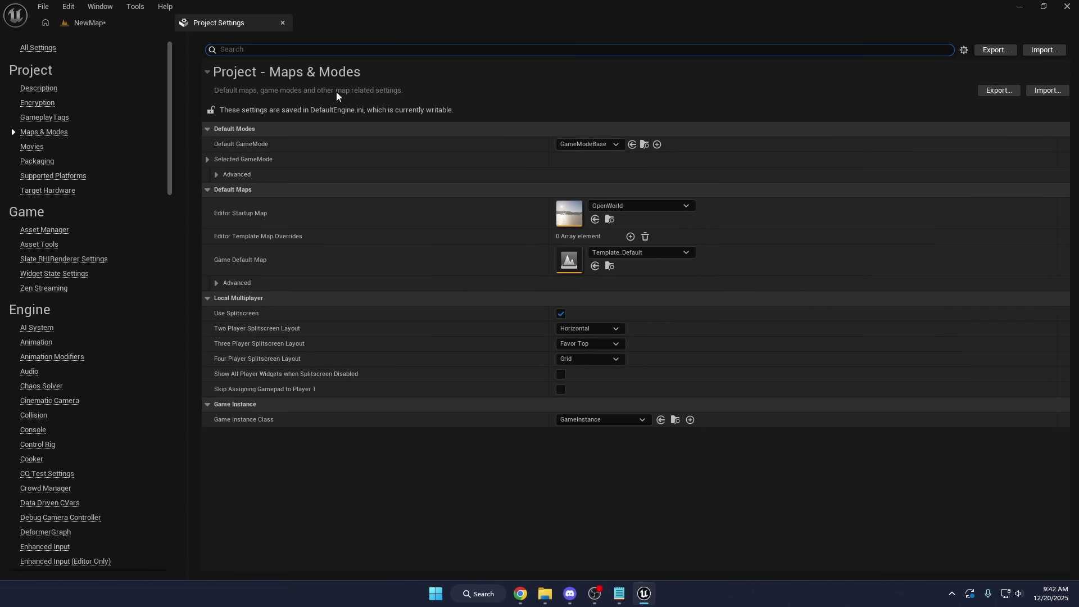
{"action": "left_click", "coordinate": [616, 208]}
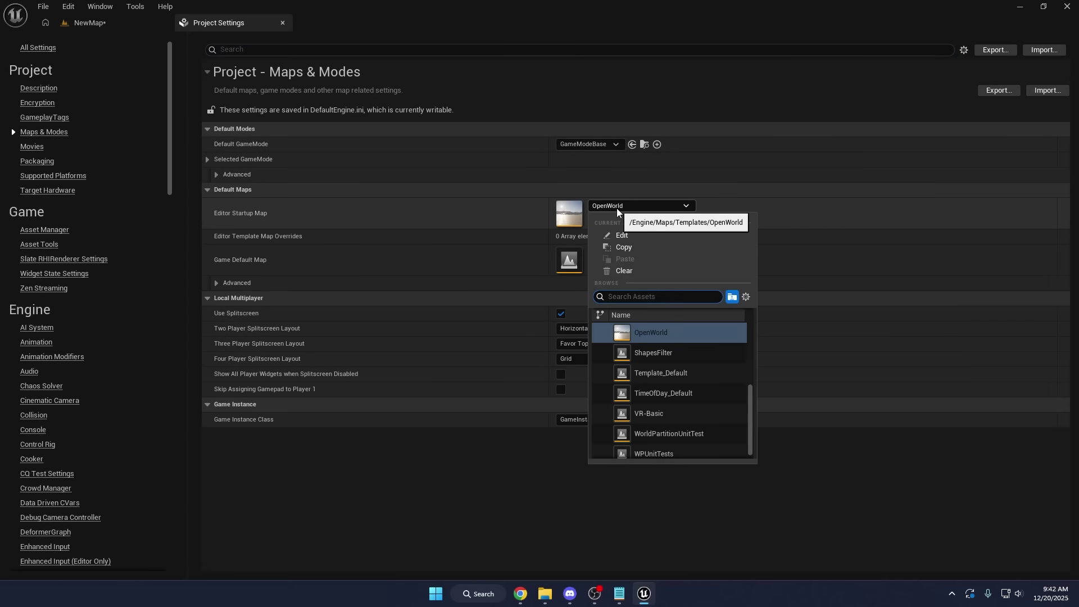
Step: Return to the NewMap level and save all unsaved changes
{"action": "left_click", "coordinate": [87, 23]}
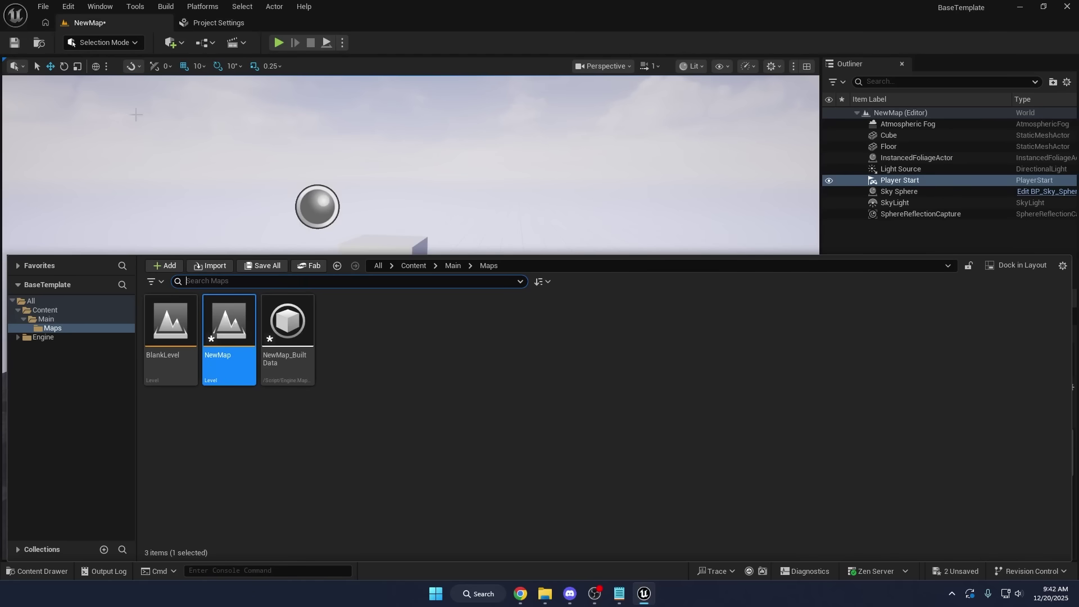
{"action": "left_click", "coordinate": [42, 6]}
{"action": "left_click", "coordinate": [65, 151]}
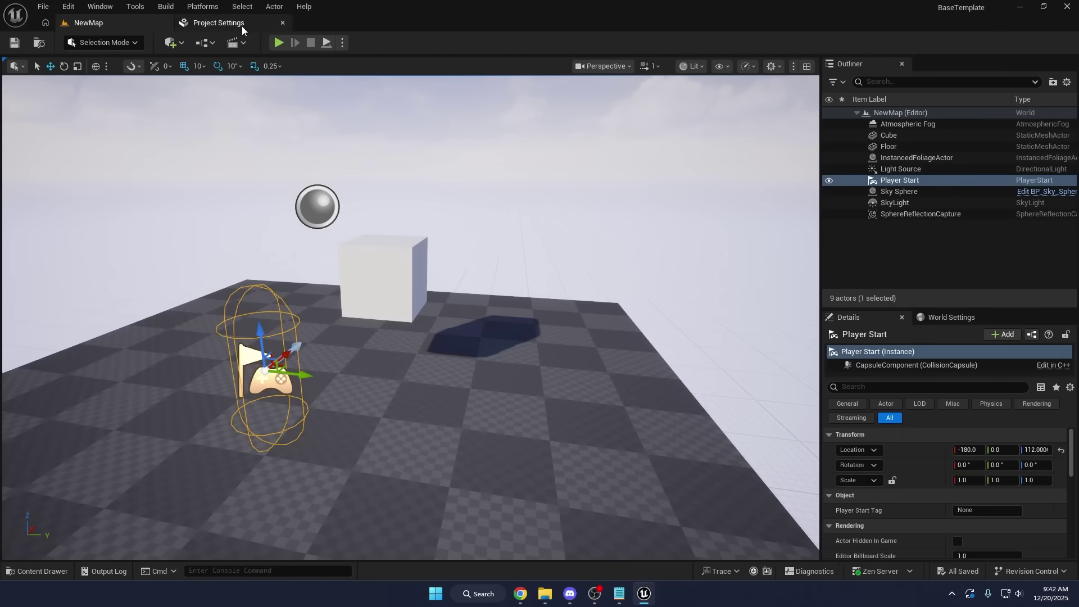
Step: Set both the Editor Startup Map and the Game Default Map to NewMap in Project Settings
{"action": "left_click", "coordinate": [219, 22]}
{"action": "left_click", "coordinate": [625, 208]}
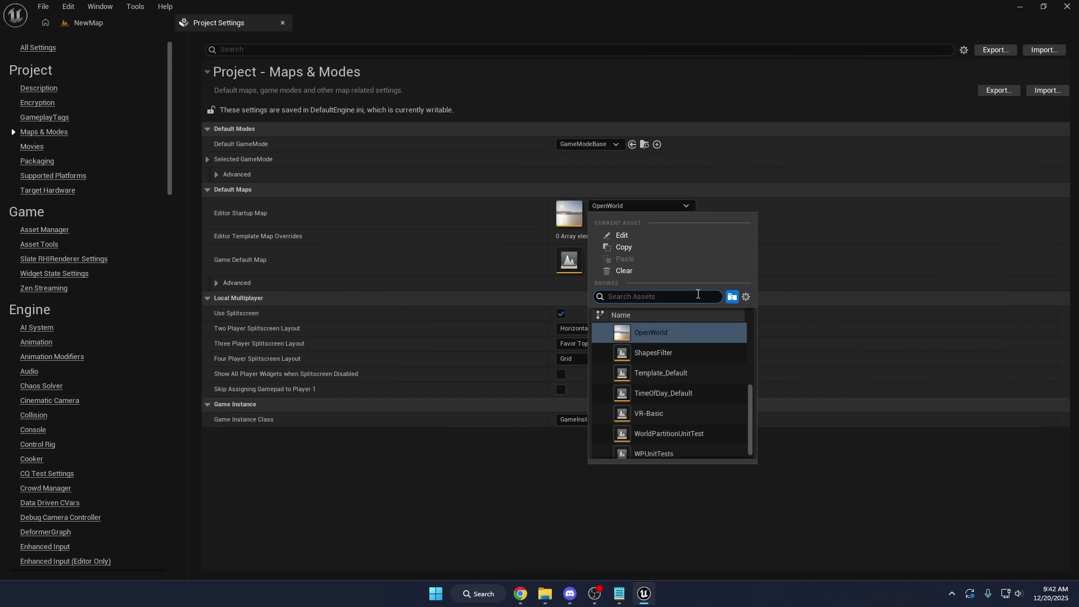
{"action": "type", "text": "new"}
{"action": "left_click", "coordinate": [670, 335]}
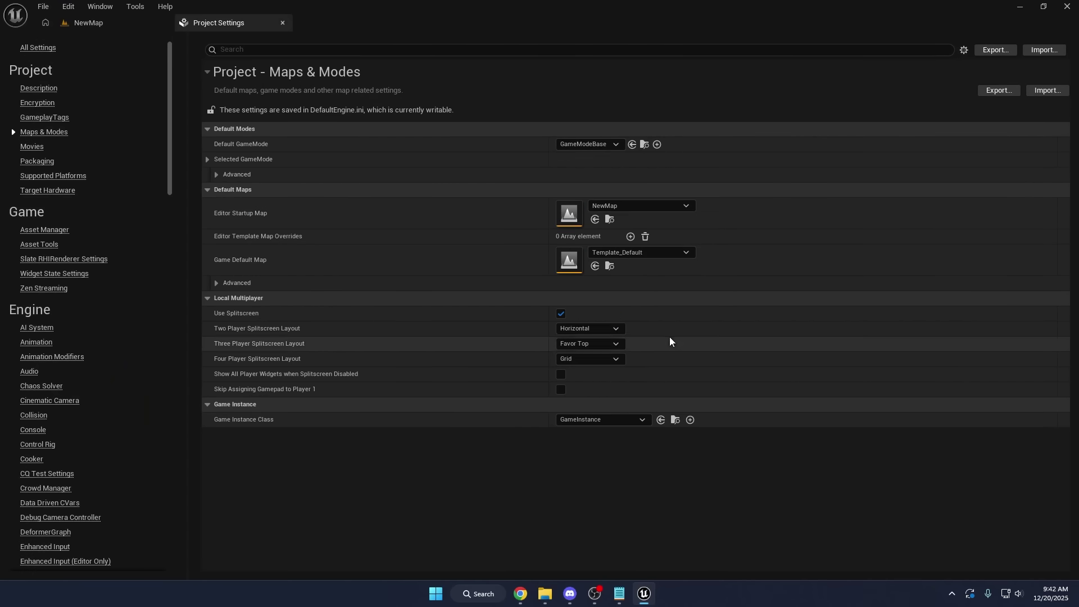
{"action": "left_click", "coordinate": [606, 256]}
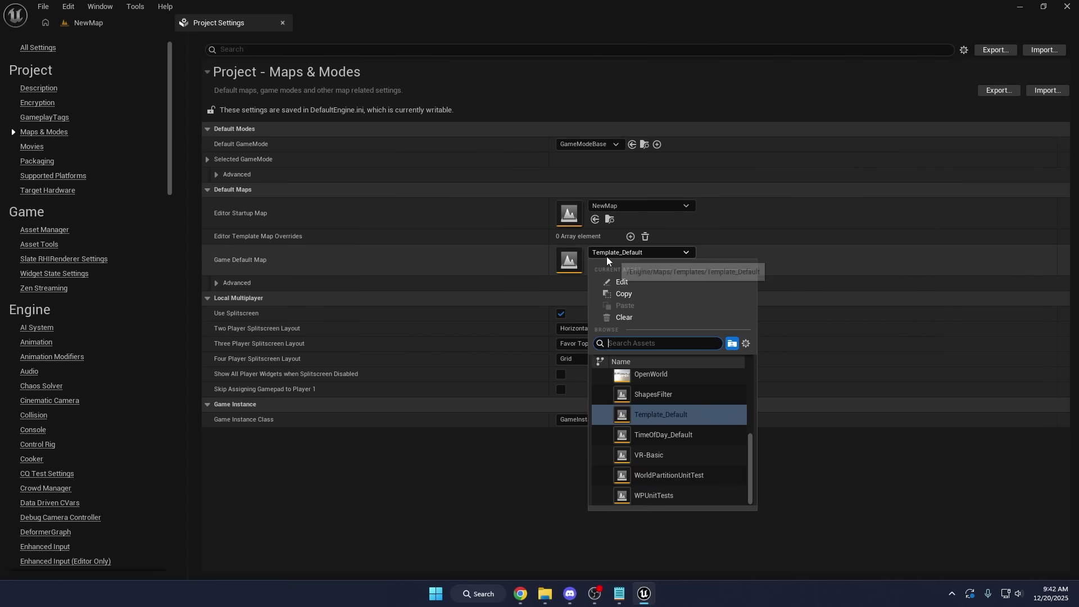
{"action": "type", "text": "newmap"}
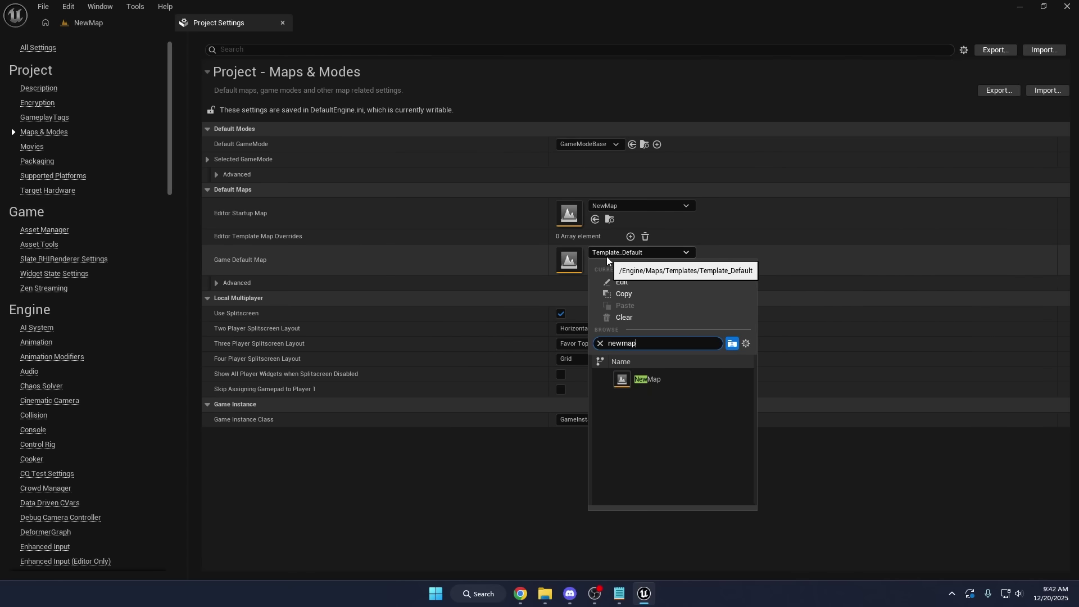
{"action": "left_click", "coordinate": [680, 379]}
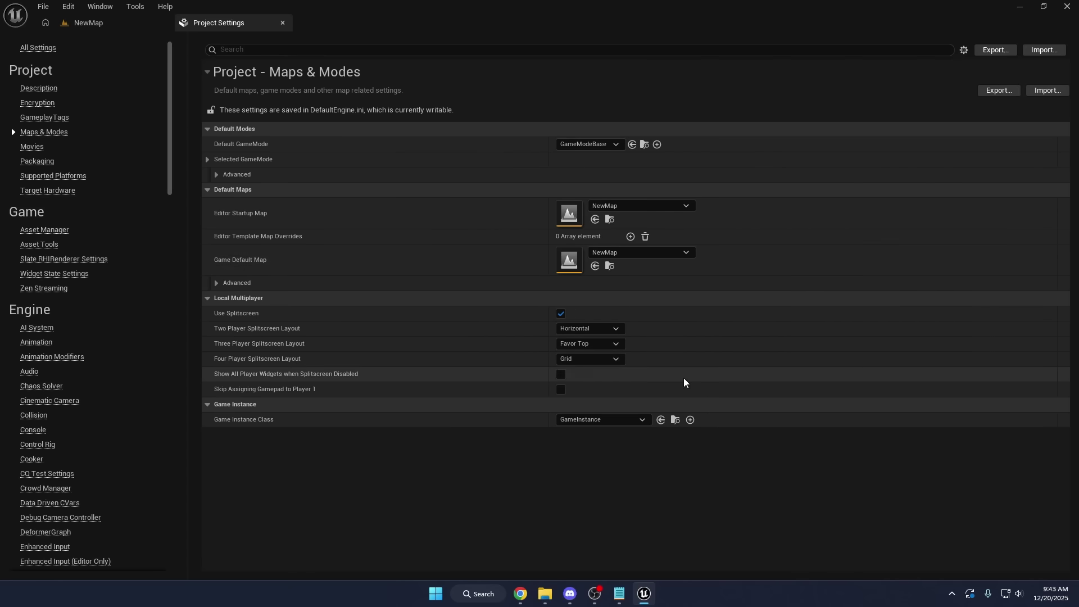
Step: Search all project settings for "global il" and check the Dynamic Global Illumination Method options
{"action": "left_click", "coordinate": [38, 48]}
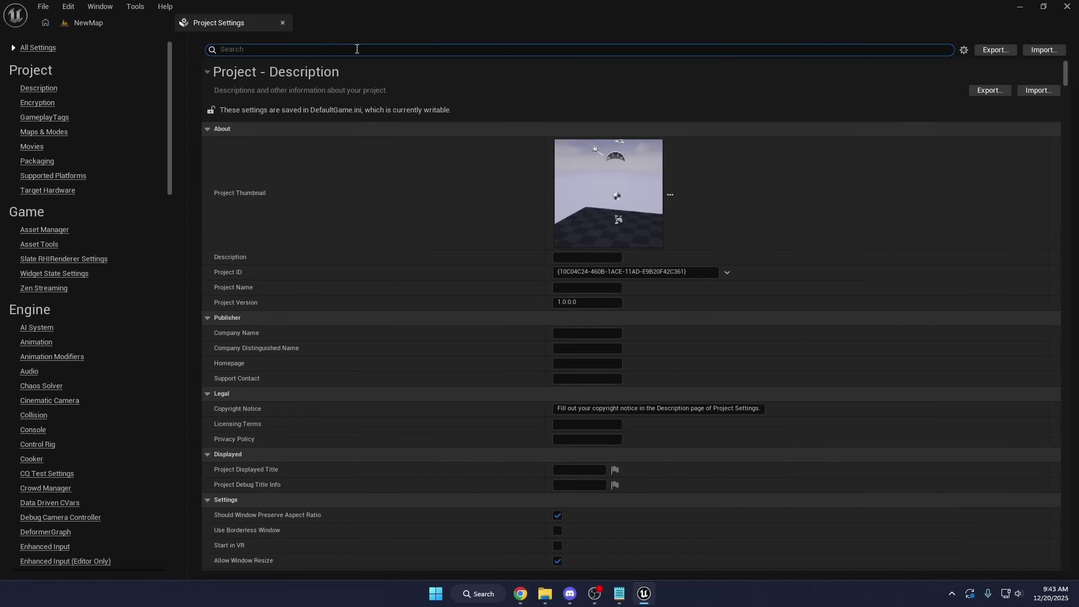
{"action": "type", "text": "global il"}
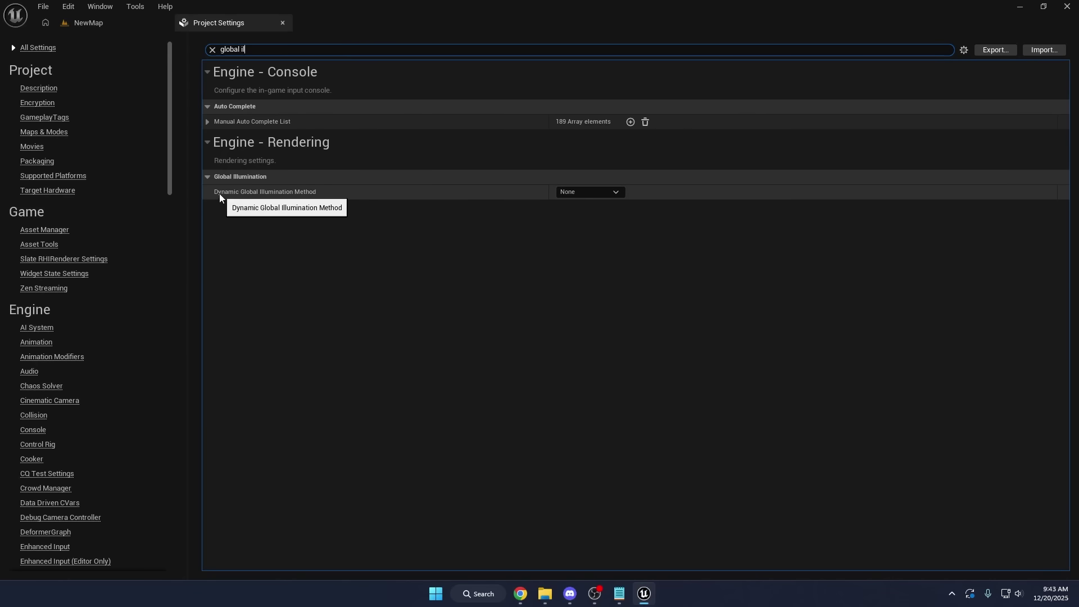
{"action": "left_click", "coordinate": [617, 194]}
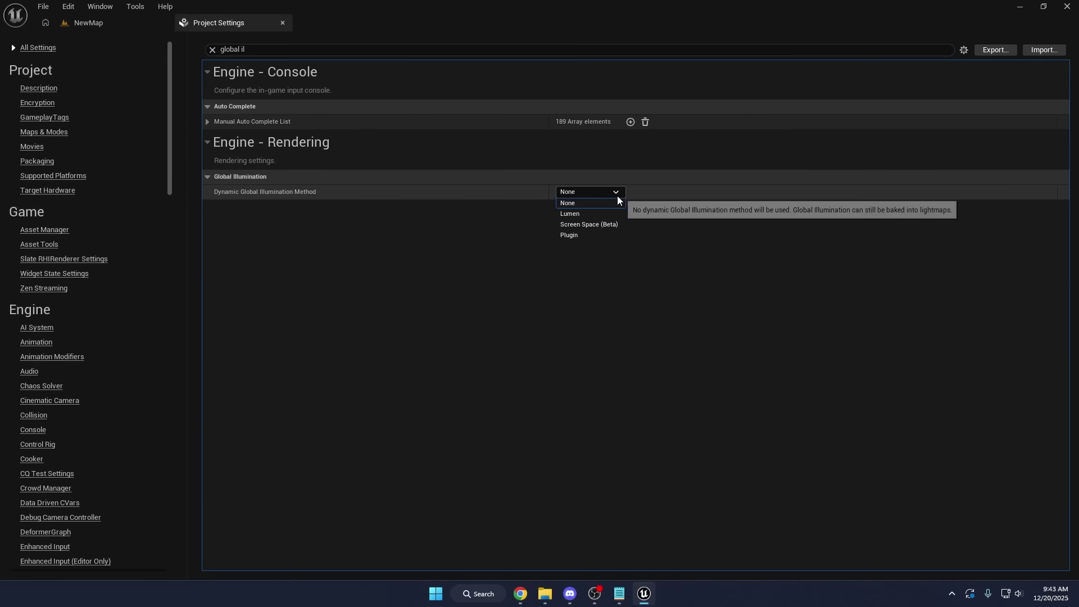
{"action": "left_click", "coordinate": [494, 210]}
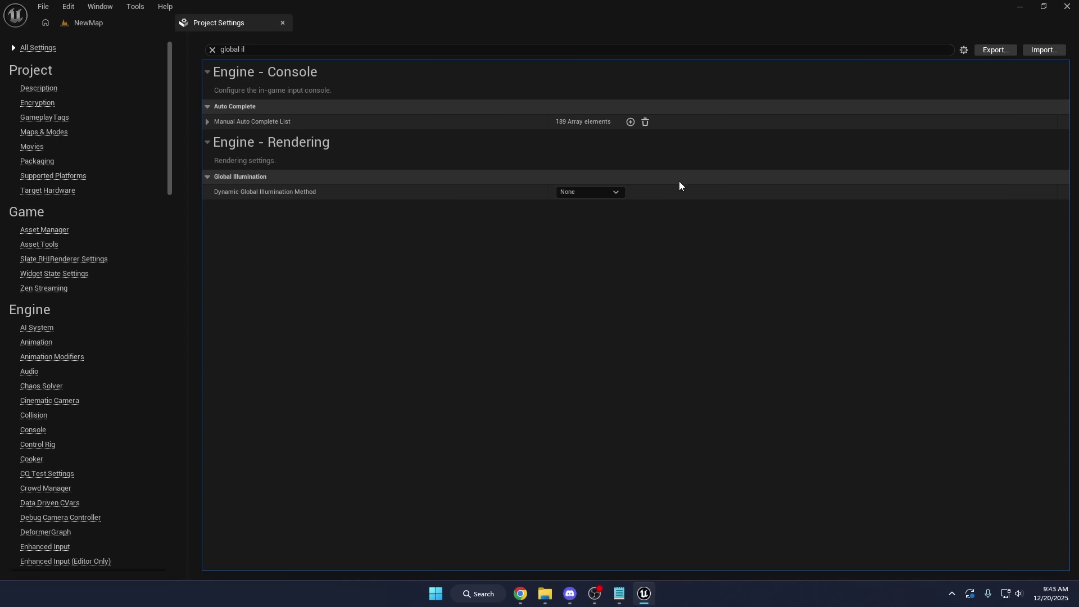
Step: Search the project settings for "reflections" and check the Reflection Method options
{"action": "left_click", "coordinate": [265, 49]}
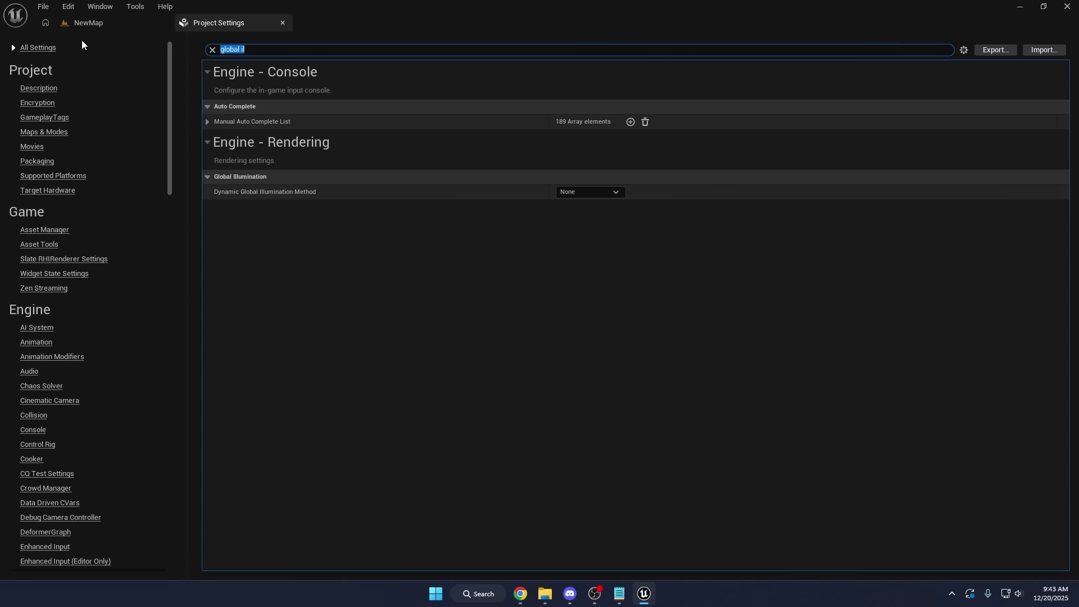
{"action": "type", "text": "reflections"}
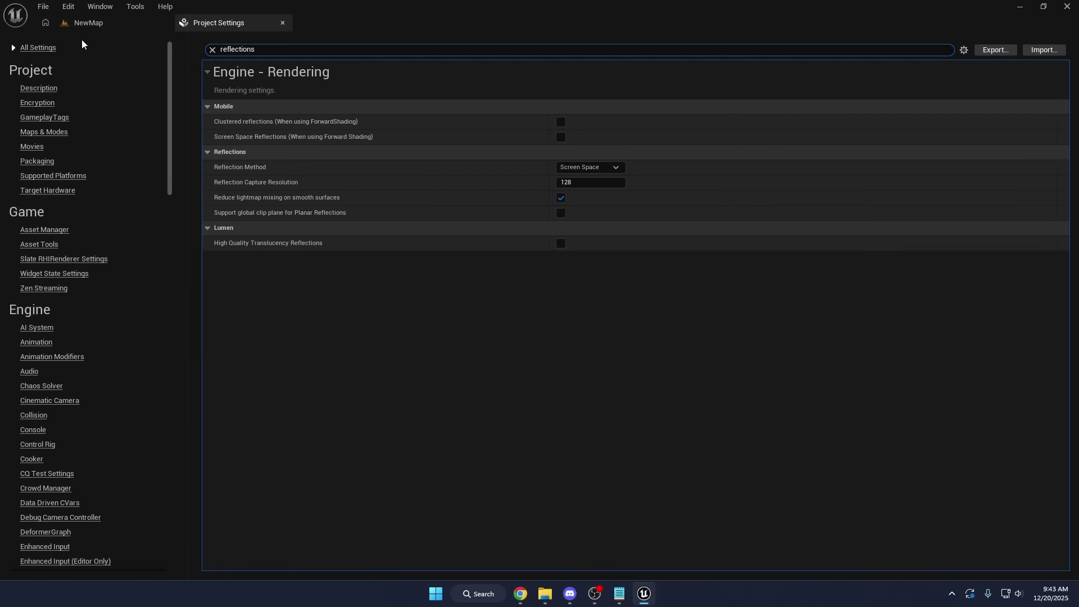
{"action": "left_click", "coordinate": [590, 167]}
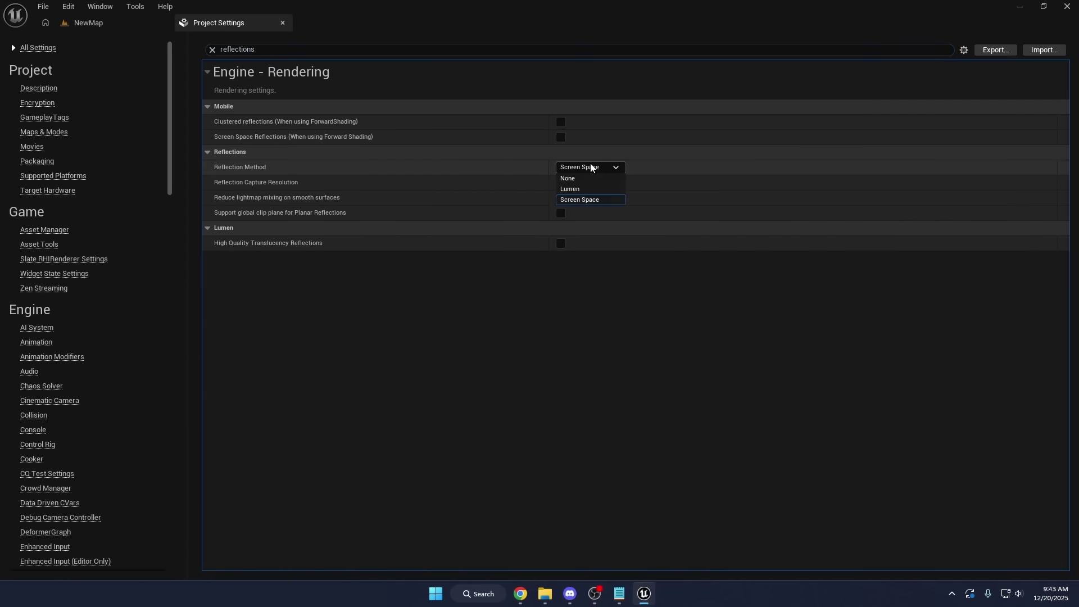
{"action": "left_click", "coordinate": [459, 166]}
Step: Search the project settings for "shadow maps" and check the Shadow Map Method options
{"action": "left_click", "coordinate": [267, 49]}
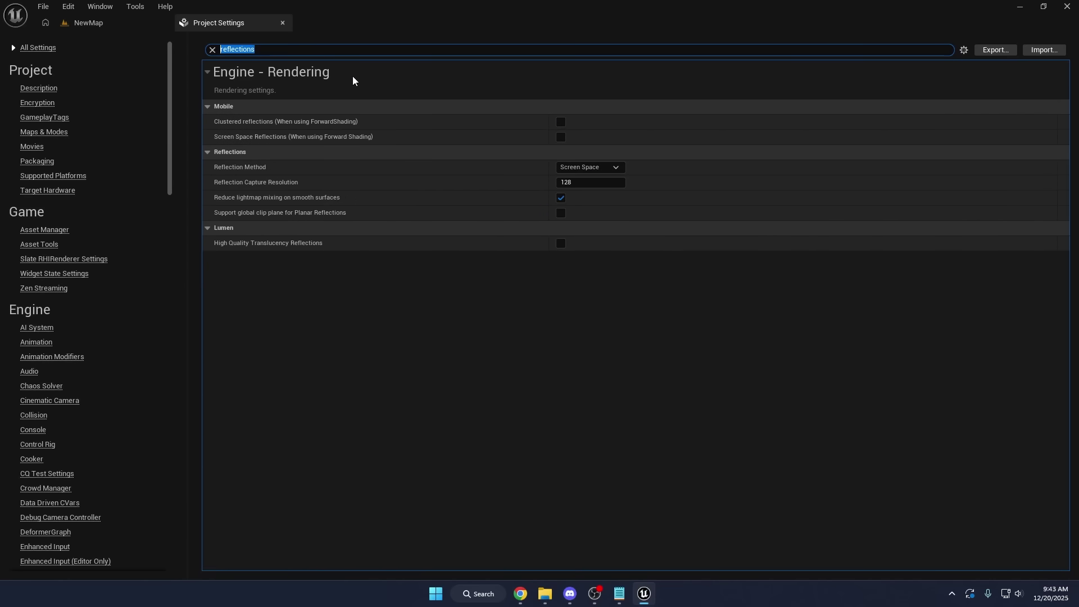
{"action": "type", "text": "shadow maps"}
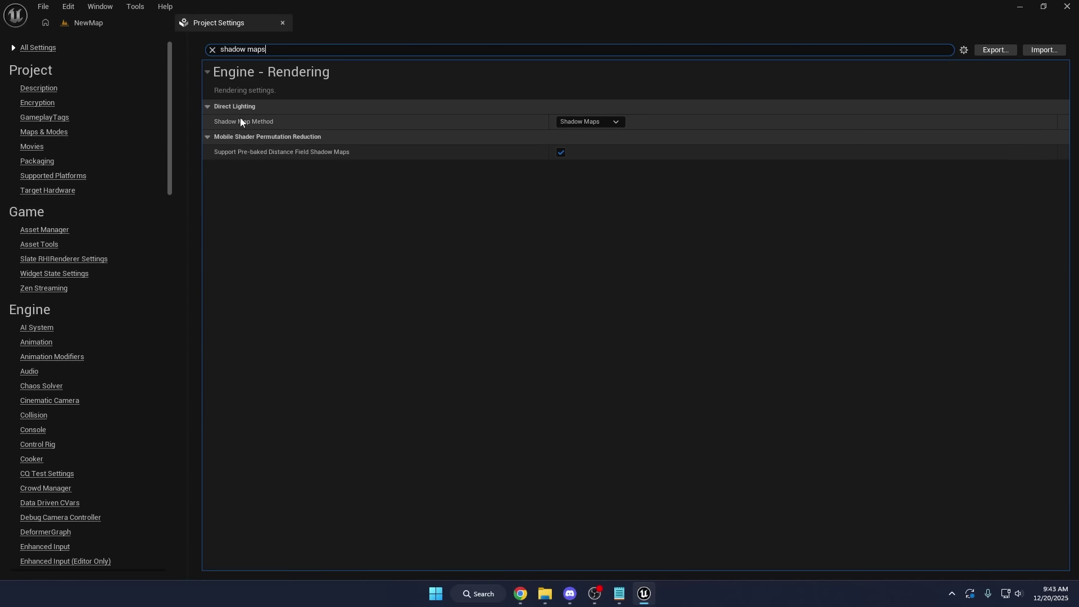
{"action": "left_click", "coordinate": [579, 122]}
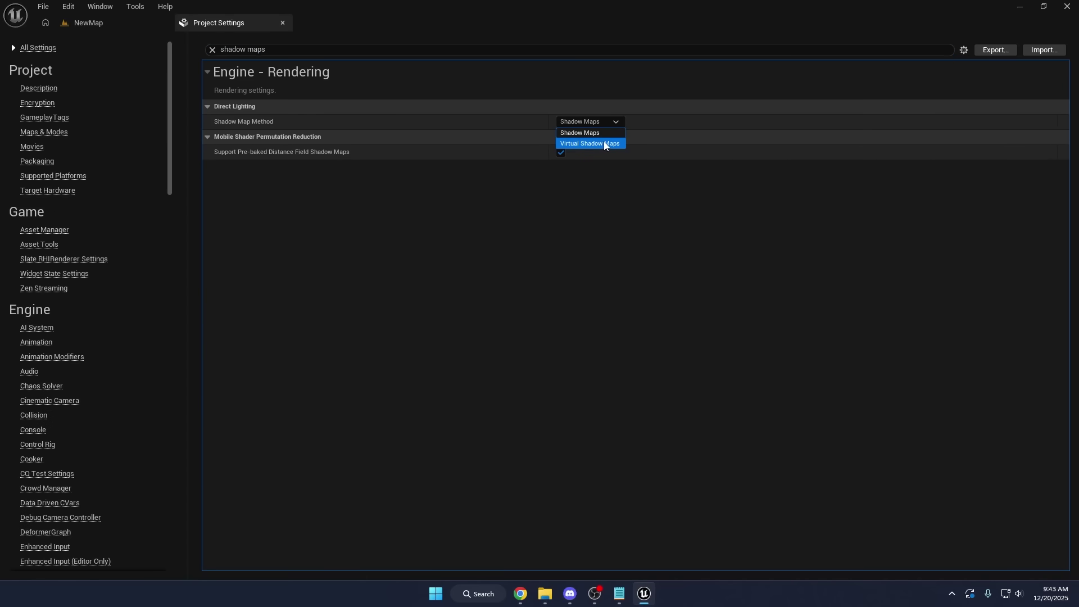
{"action": "left_click", "coordinate": [599, 126]}
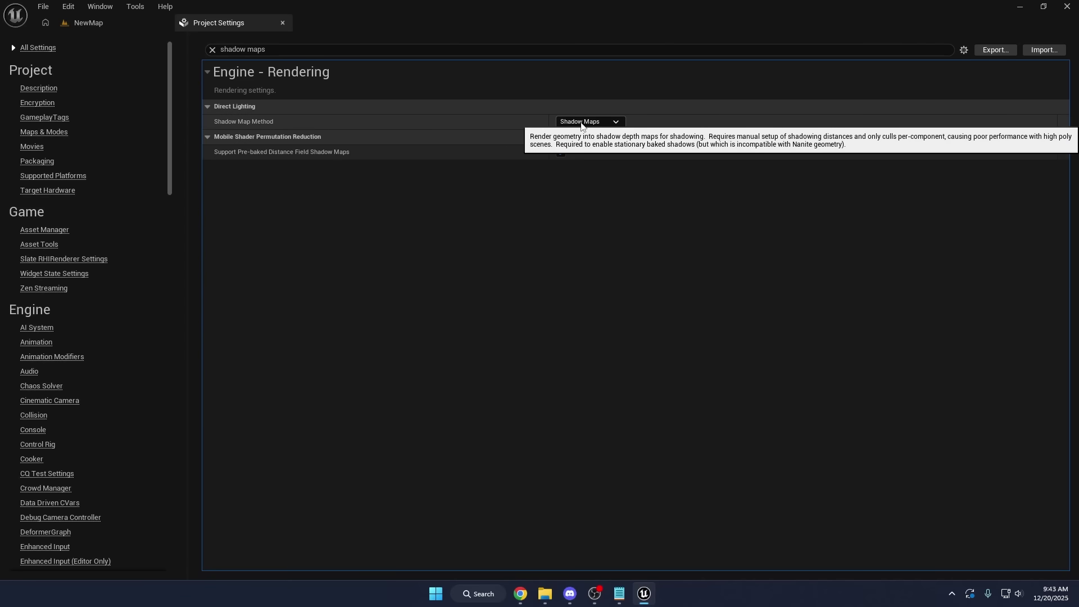
Step: Clear the settings search and set the Default RHI of the Windows platform to DirectX 11
{"action": "left_click_drag", "start_coordinate": [327, 51], "coordinate": [184, 50]}
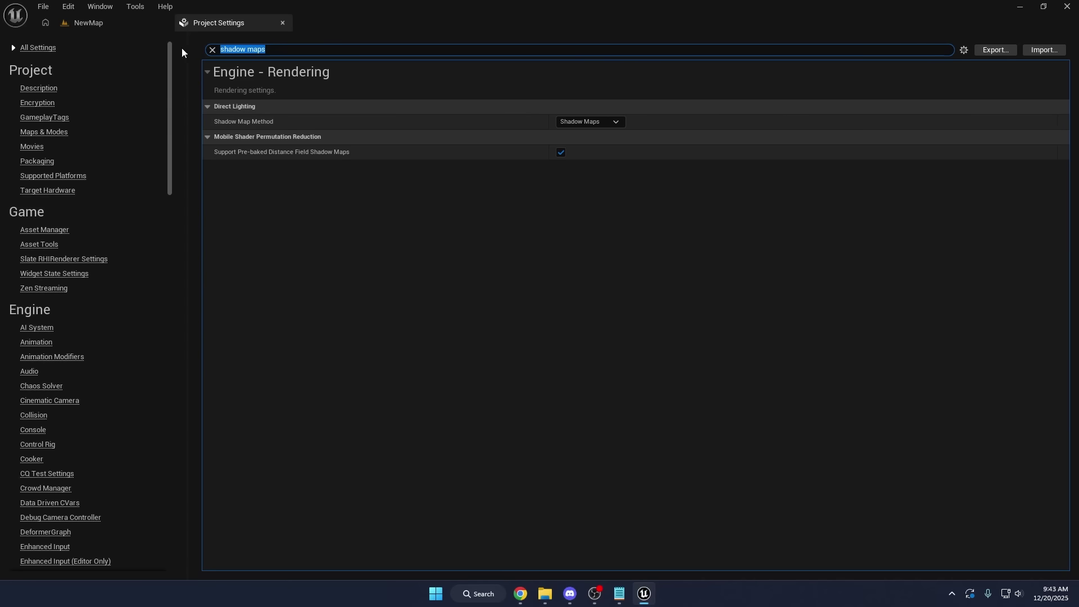
{"action": "key", "text": "BackSpace"}
{"action": "scroll", "coordinate": [120, 177], "scroll_direction": "down", "scroll_amount": 6}
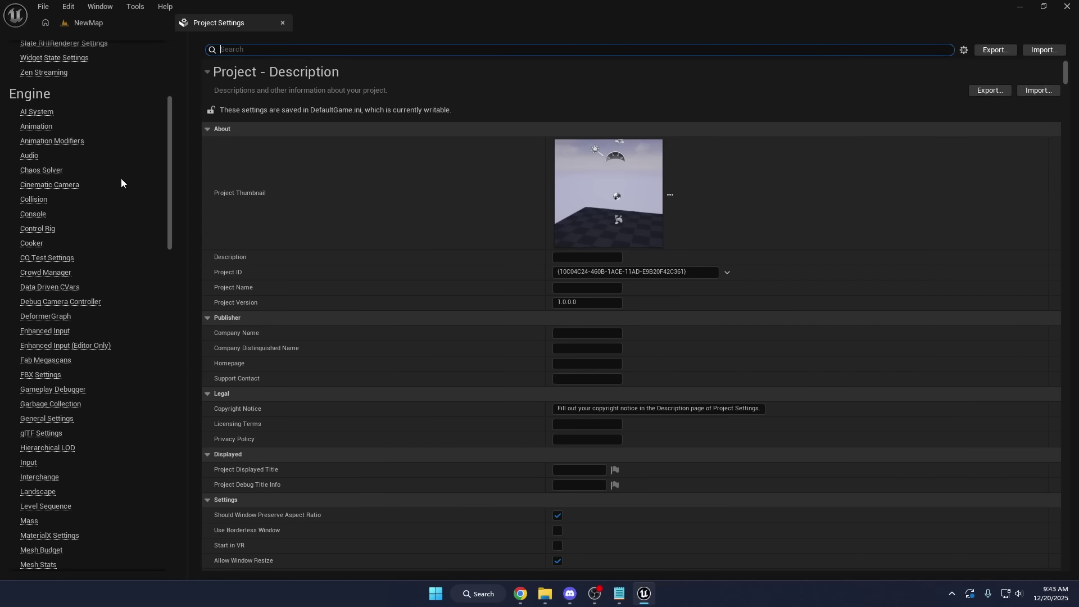
{"action": "scroll", "coordinate": [117, 193], "scroll_direction": "down", "scroll_amount": 4}
{"action": "scroll", "coordinate": [117, 195], "scroll_direction": "up", "scroll_amount": 7}
{"action": "scroll", "coordinate": [114, 199], "scroll_direction": "down", "scroll_amount": 7}
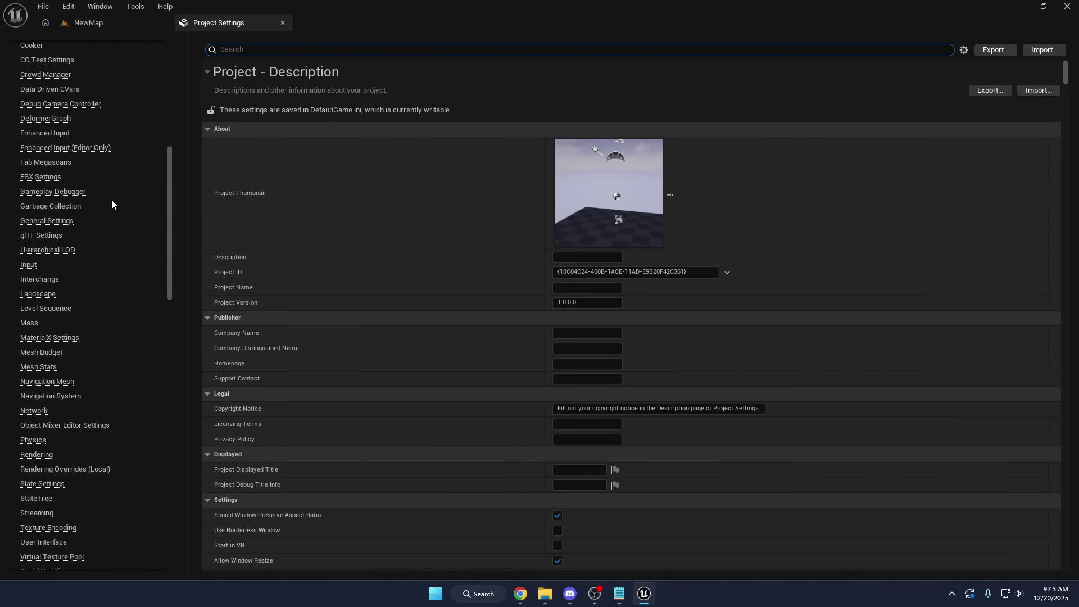
{"action": "scroll", "coordinate": [109, 208], "scroll_direction": "down", "scroll_amount": 8}
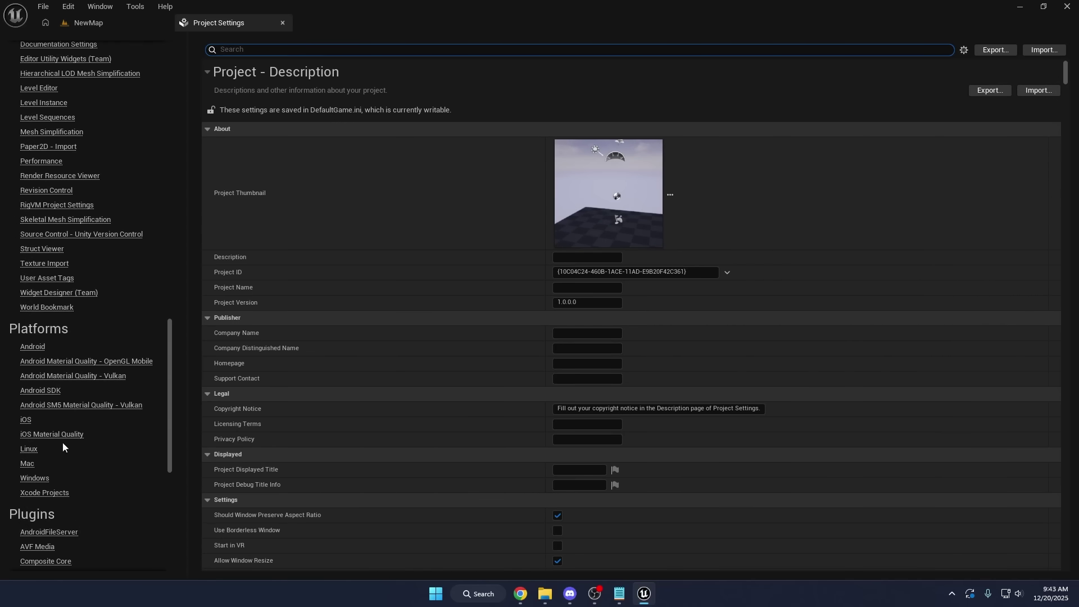
{"action": "left_click", "coordinate": [40, 479]}
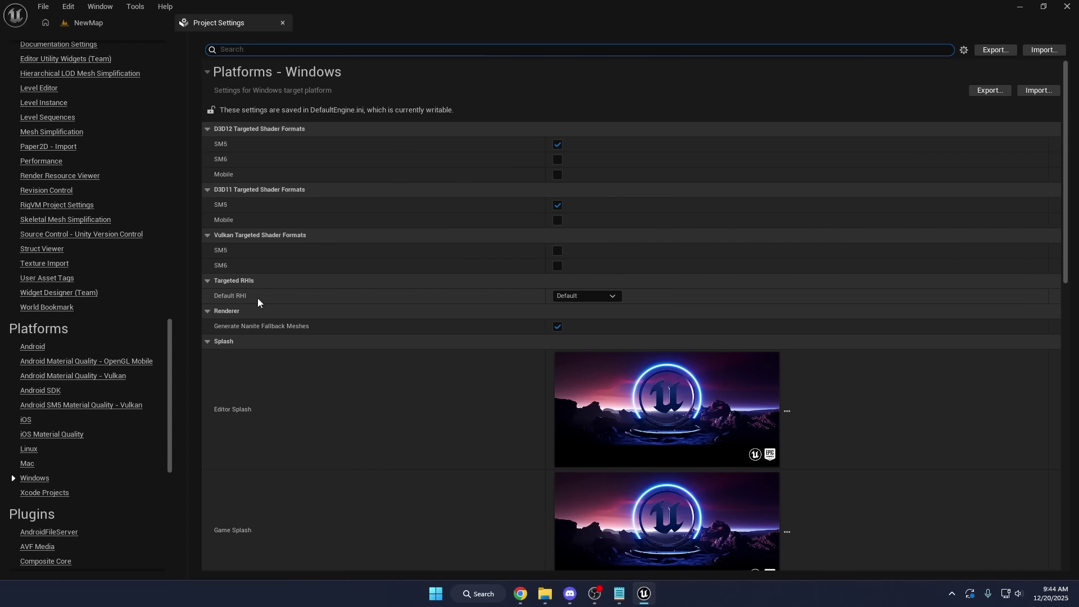
{"action": "left_click", "coordinate": [579, 298]}
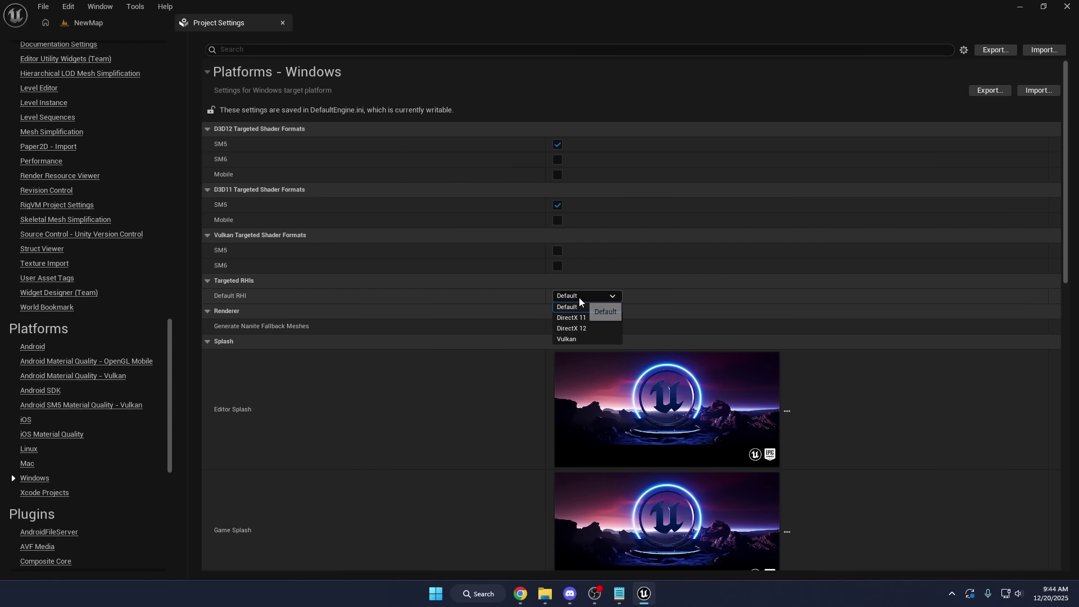
{"action": "left_click", "coordinate": [585, 317]}
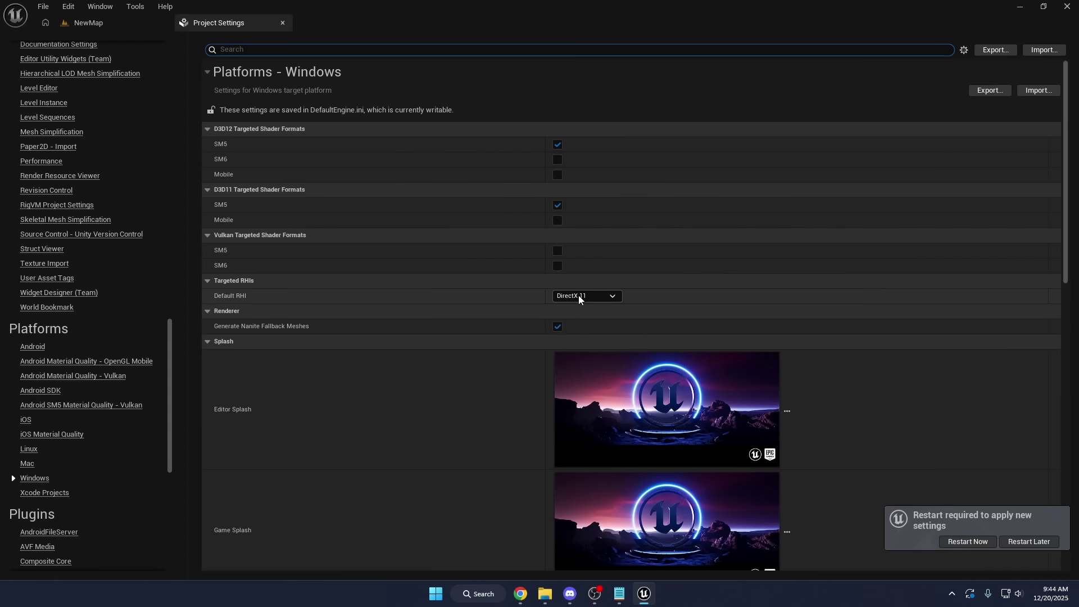
Step: Examine the available Default RHI options in the Windows platform settings without changing the selection
{"action": "left_click", "coordinate": [578, 295]}
{"action": "left_click", "coordinate": [521, 299]}
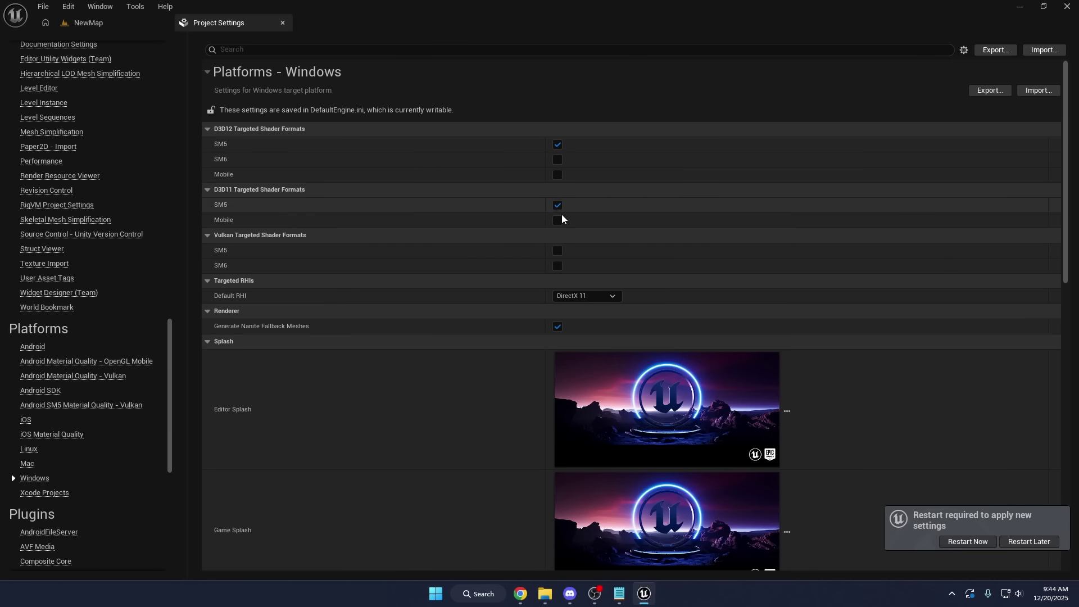
{"action": "left_click", "coordinate": [584, 295]}
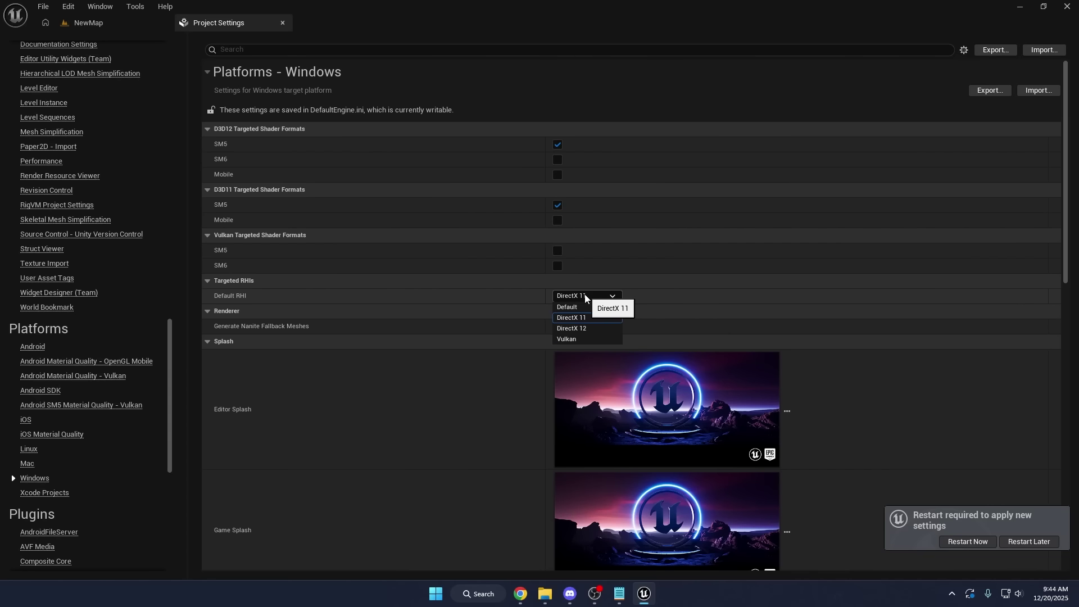
{"action": "left_click", "coordinate": [518, 299]}
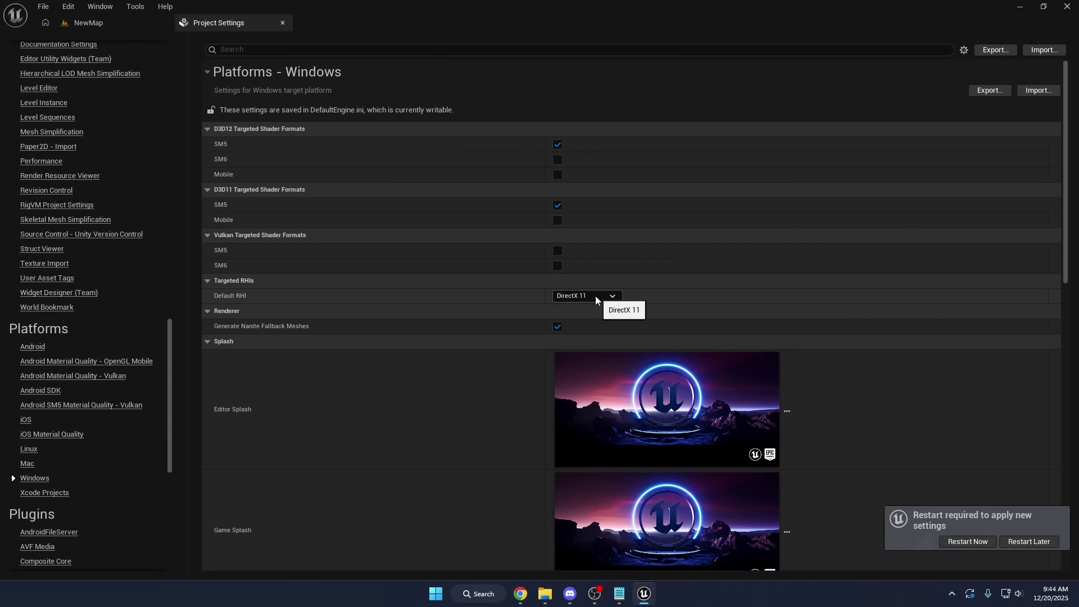
{"action": "left_click", "coordinate": [596, 297]}
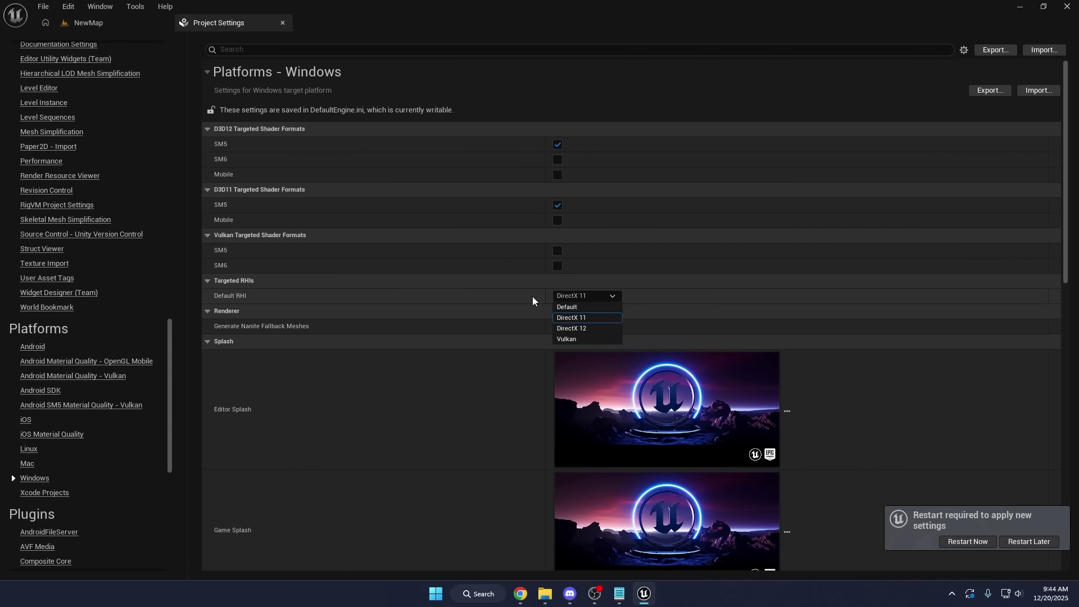
{"action": "left_click", "coordinate": [574, 297]}
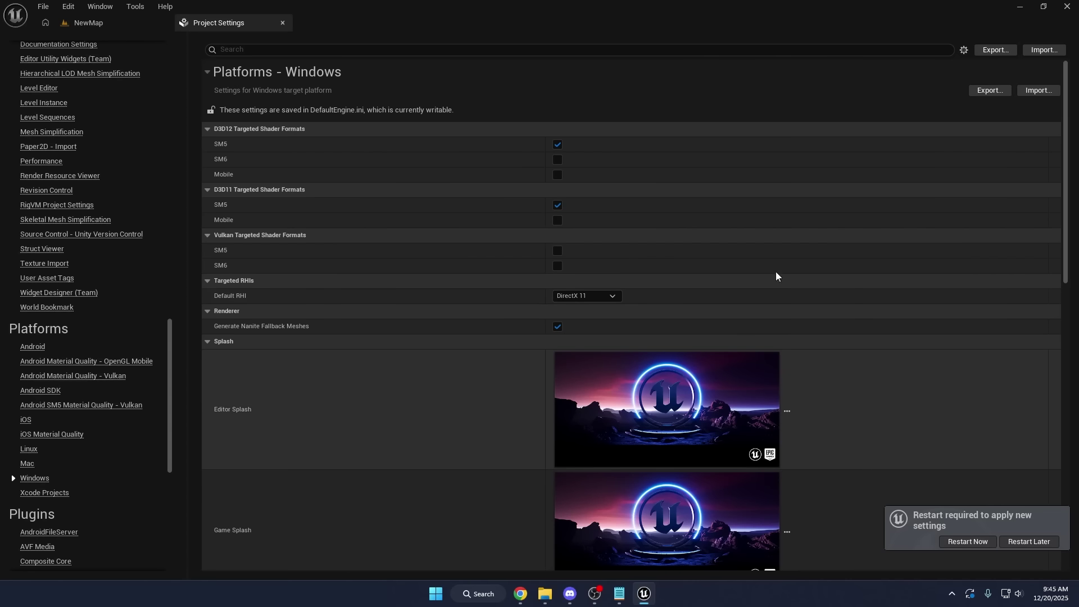
Step: Search all project settings for "ray trac" and check the ray tracing options
{"action": "scroll", "coordinate": [101, 93], "scroll_direction": "up", "scroll_amount": 20}
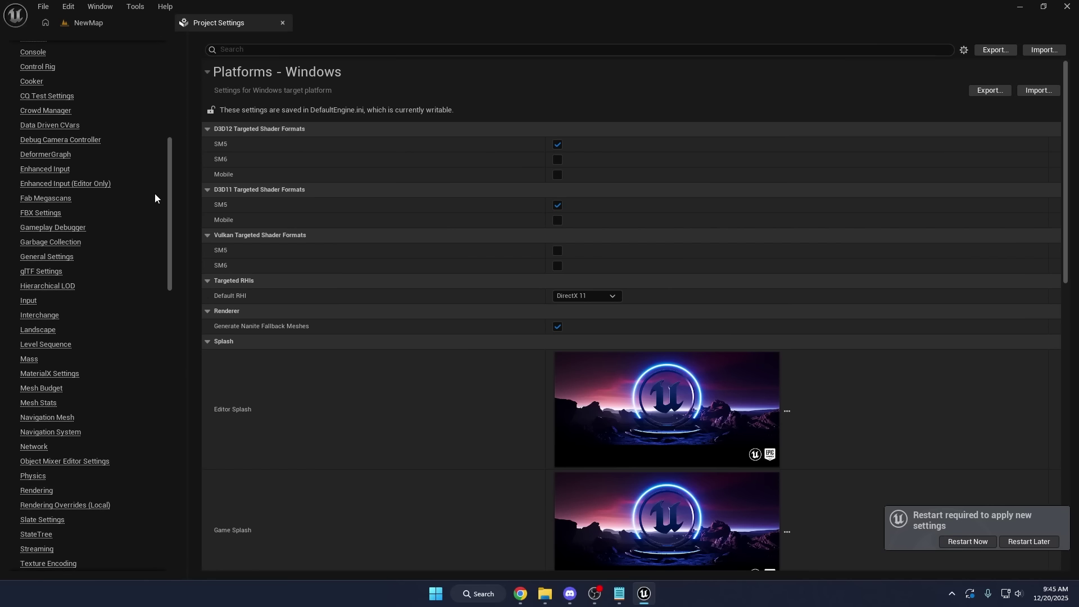
{"action": "scroll", "coordinate": [56, 79], "scroll_direction": "up", "scroll_amount": 5}
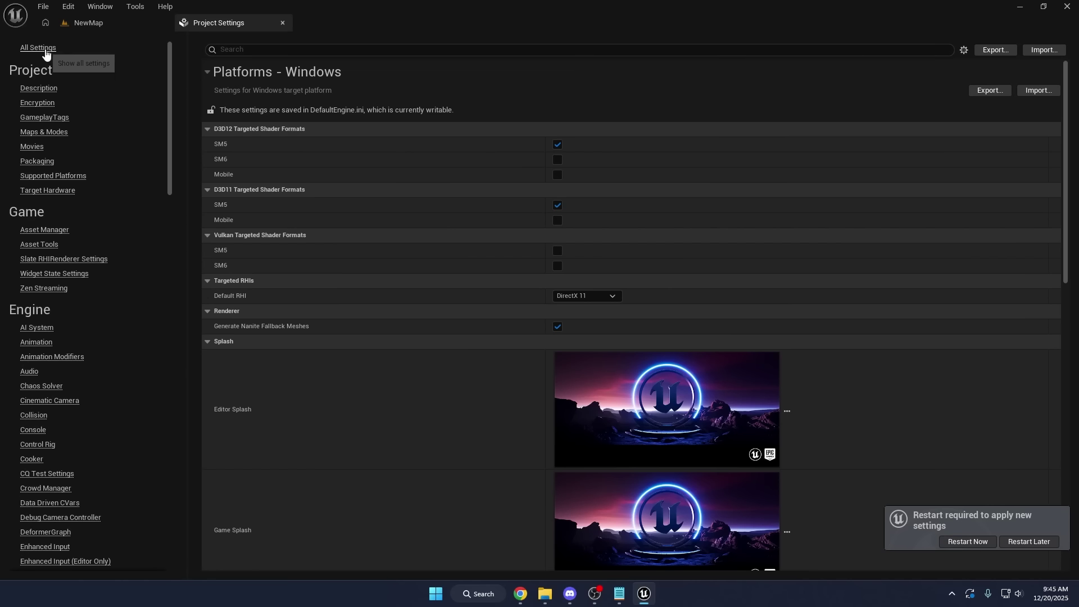
{"action": "left_click", "coordinate": [42, 47]}
{"action": "left_click", "coordinate": [256, 50]}
{"action": "type", "text": "ra"}
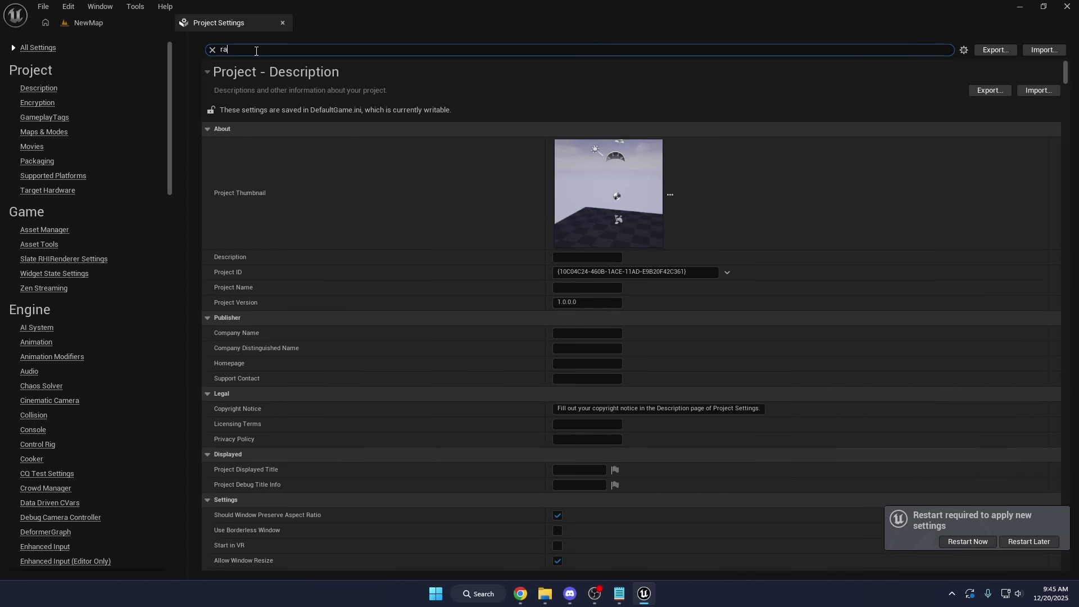
{"action": "type", "text": "y trac"}
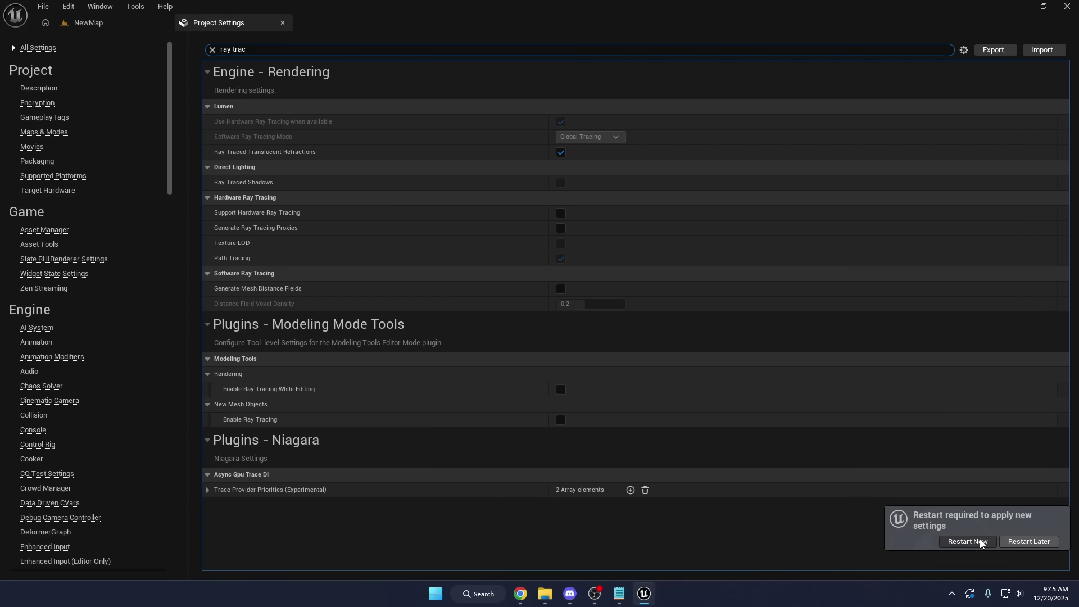
Step: Close the Unreal editor and open DefaultEngine.ini from the BaseTemplate project's Config folder in Notepad
{"action": "left_click", "coordinate": [1067, 7]}
{"action": "left_click_drag", "start_coordinate": [1078, 113], "coordinate": [661, 121]}
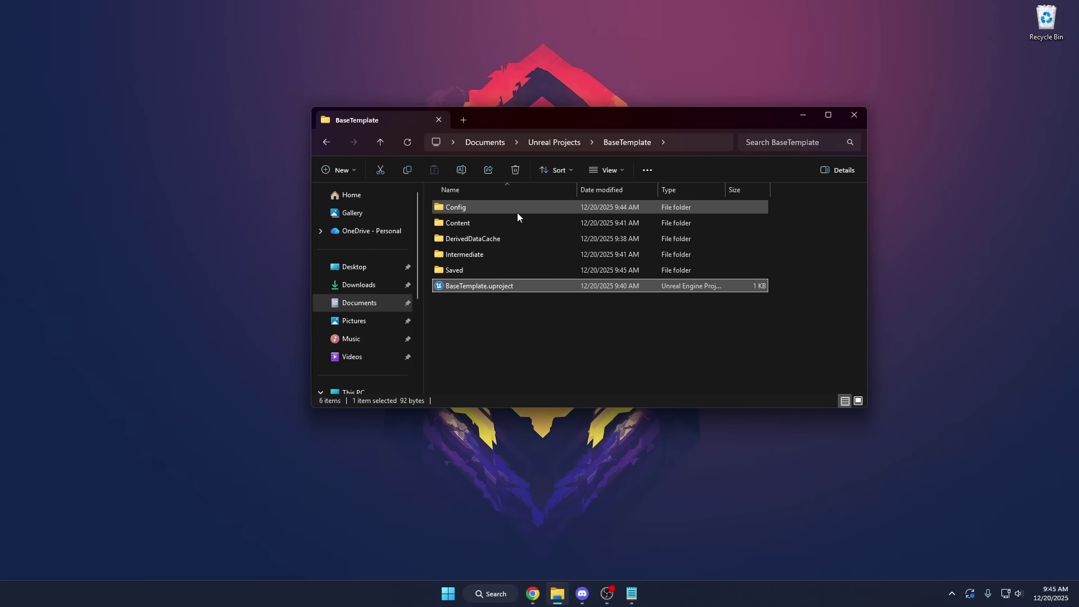
{"action": "double_click", "coordinate": [484, 208]}
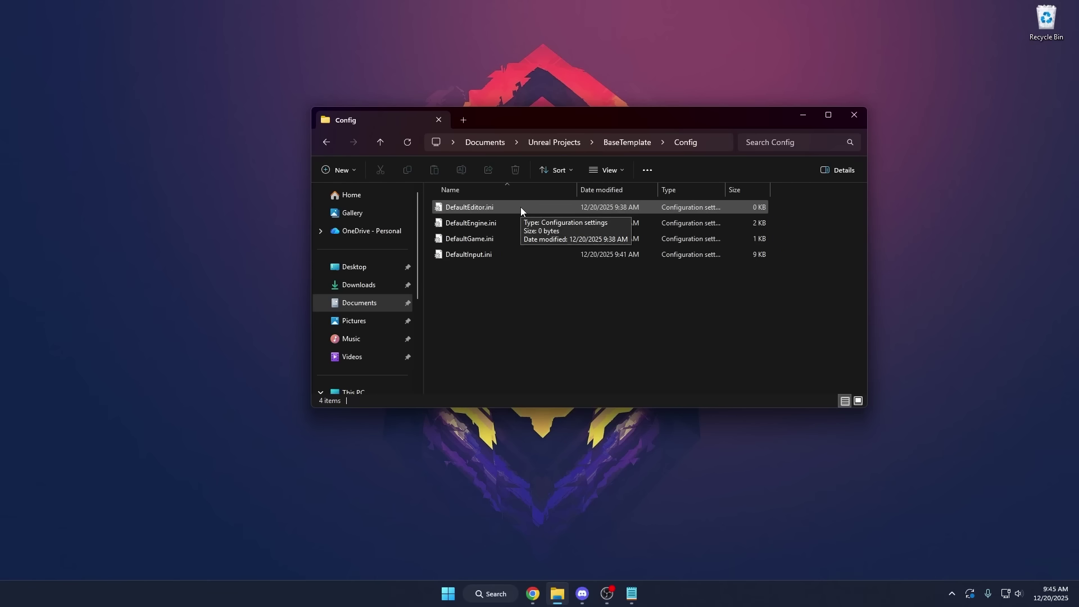
{"action": "right_click", "coordinate": [486, 224]}
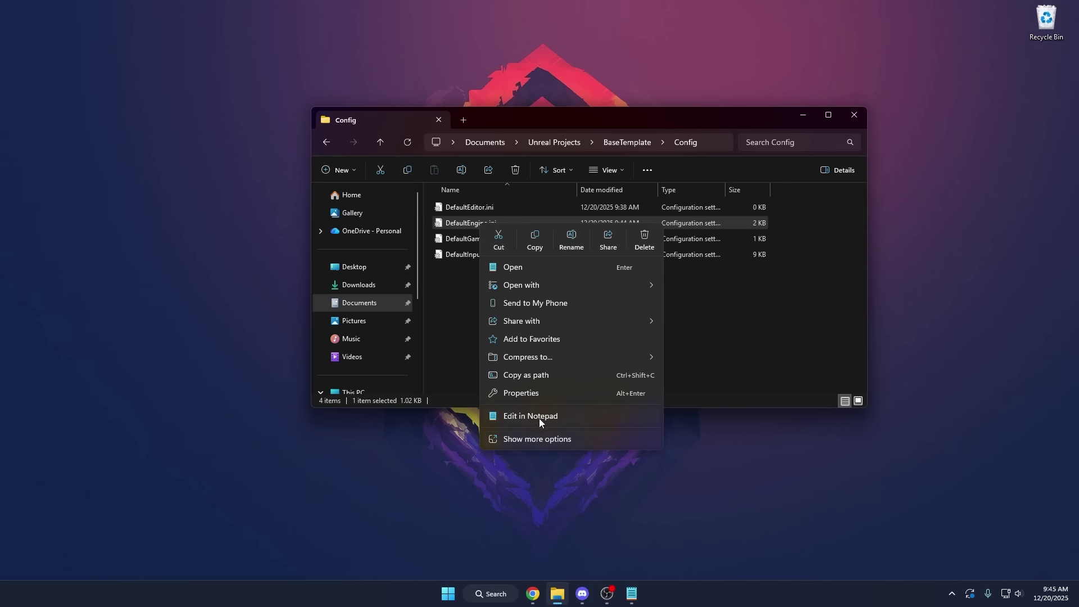
{"action": "left_click", "coordinate": [532, 415]}
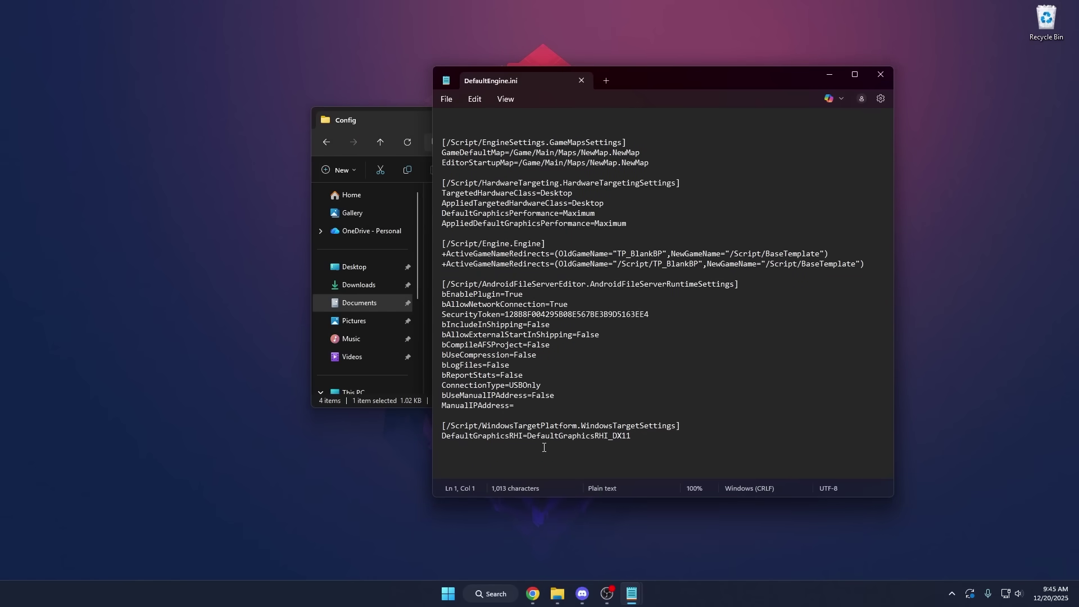
Step: Add two blank lines below the ManualIPAddress line in DefaultEngine.ini, above the WindowsTargetSettings section
{"action": "left_click_drag", "start_coordinate": [450, 427], "coordinate": [640, 438]}
{"action": "left_click", "coordinate": [487, 443]}
{"action": "left_click", "coordinate": [611, 405]}
{"action": "key", "text": "Return"}
{"action": "key", "text": "Return"}
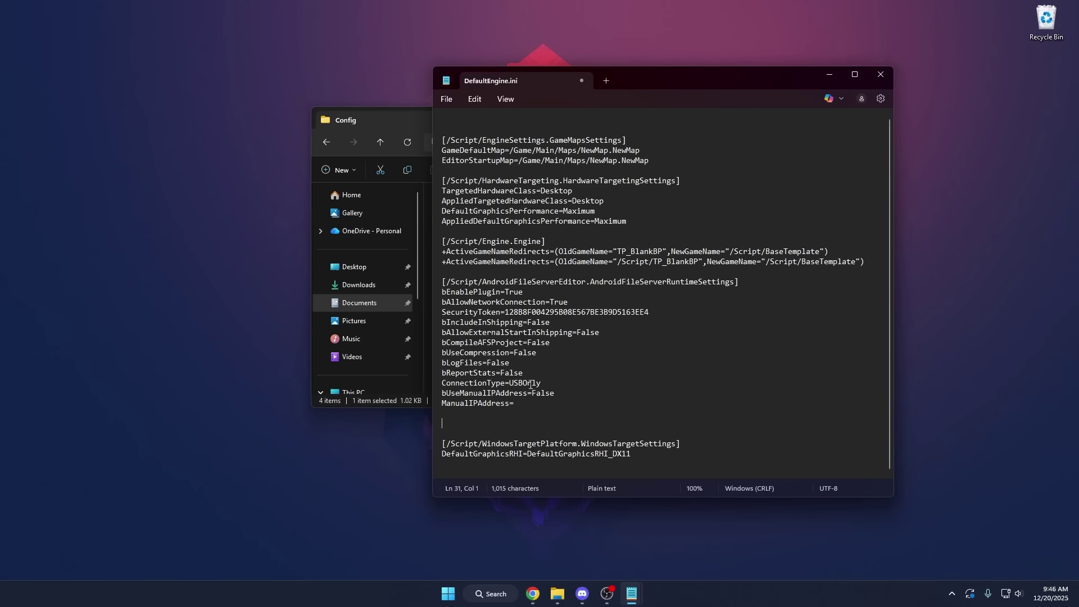
Step: Place the prepared RendererSettings note beside DefaultEngine.ini and read through its rendering variables
{"action": "left_click_drag", "start_coordinate": [1078, 169], "coordinate": [800, 114]}
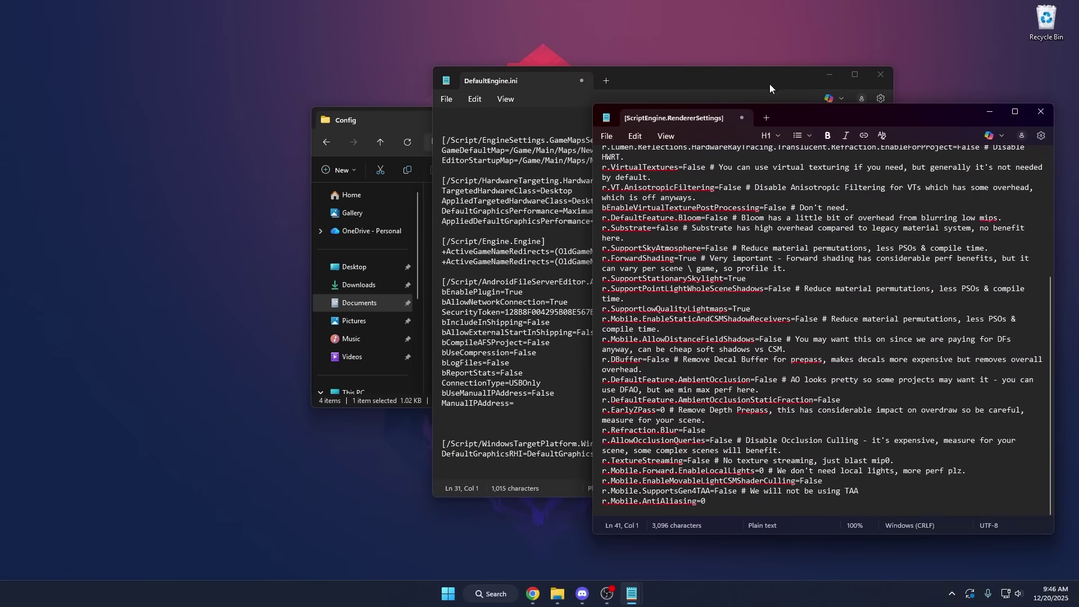
{"action": "left_click_drag", "start_coordinate": [761, 76], "coordinate": [444, 90]}
{"action": "scroll", "coordinate": [729, 217], "scroll_direction": "up", "scroll_amount": 4}
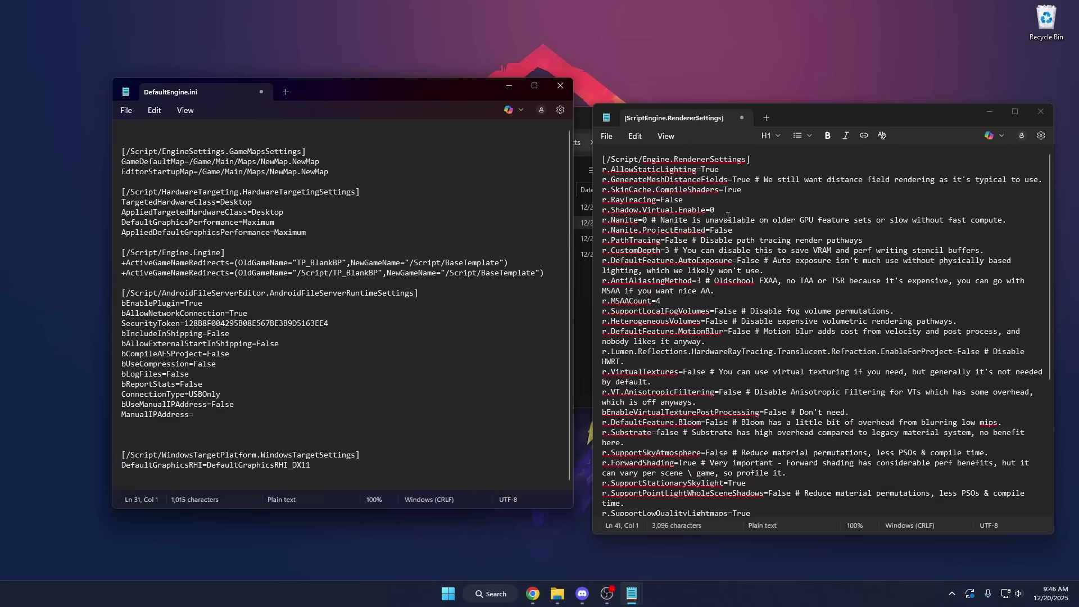
{"action": "left_click_drag", "start_coordinate": [612, 160], "coordinate": [751, 160]}
{"action": "left_click_drag", "start_coordinate": [610, 170], "coordinate": [742, 171]}
{"action": "left_click", "coordinate": [653, 184]}
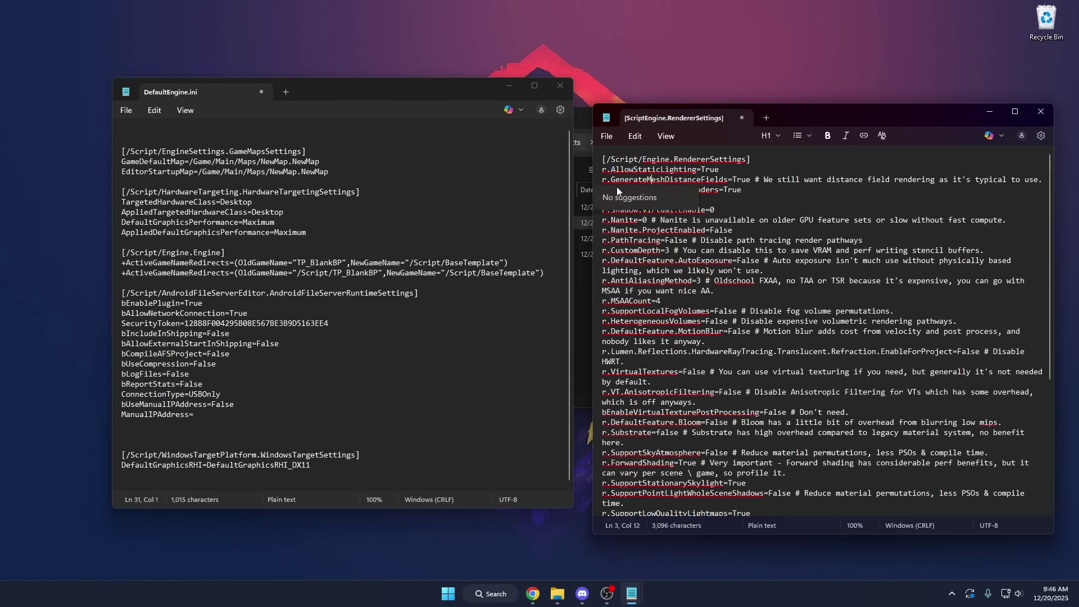
{"action": "left_click", "coordinate": [715, 230]}
{"action": "left_click_drag", "start_coordinate": [618, 198], "coordinate": [740, 213]}
{"action": "scroll", "coordinate": [802, 231], "scroll_direction": "down", "scroll_amount": 7}
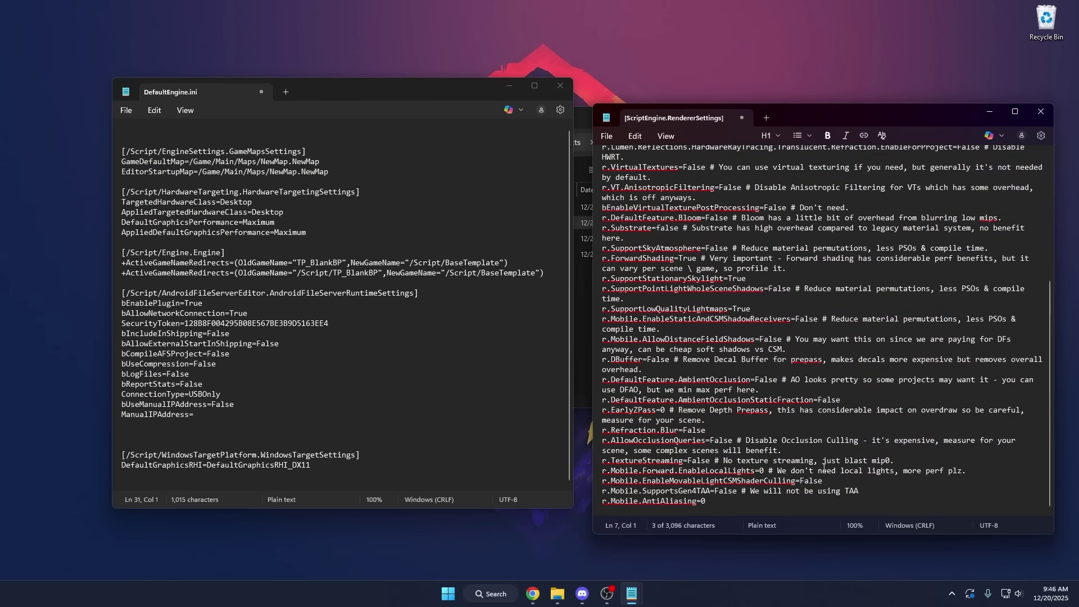
Step: Copy the entire [/Script/Engine.RendererSettings] block from the note into DefaultEngine.ini below the ManualIPAddress line and save the file
{"action": "left_click_drag", "start_coordinate": [741, 508], "coordinate": [588, 163]}
{"action": "key", "text": "ctrl+c"}
{"action": "double_click", "coordinate": [253, 422]}
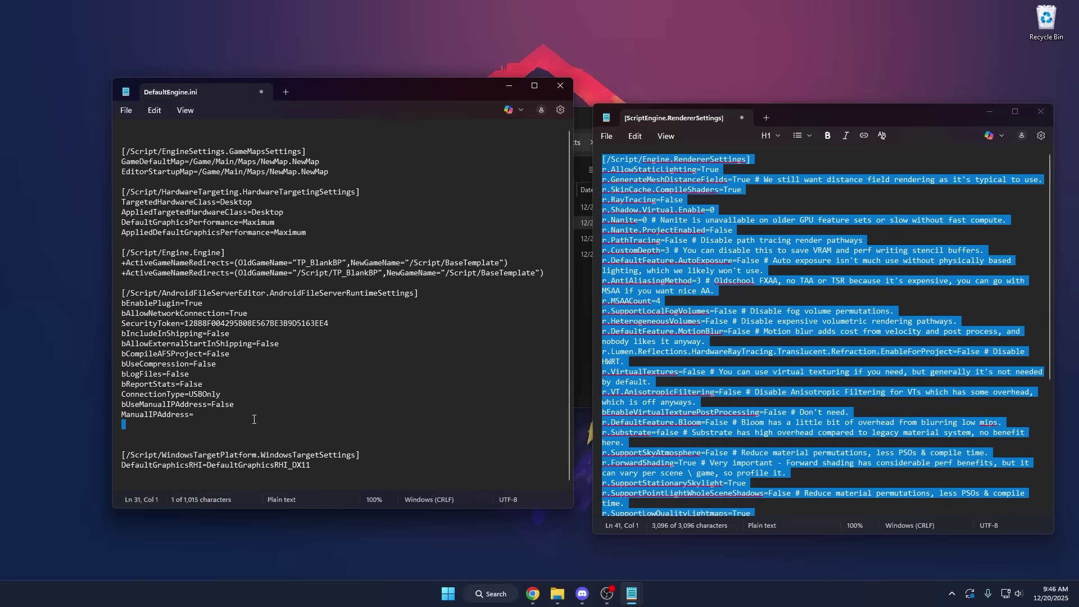
{"action": "key", "text": "Right"}
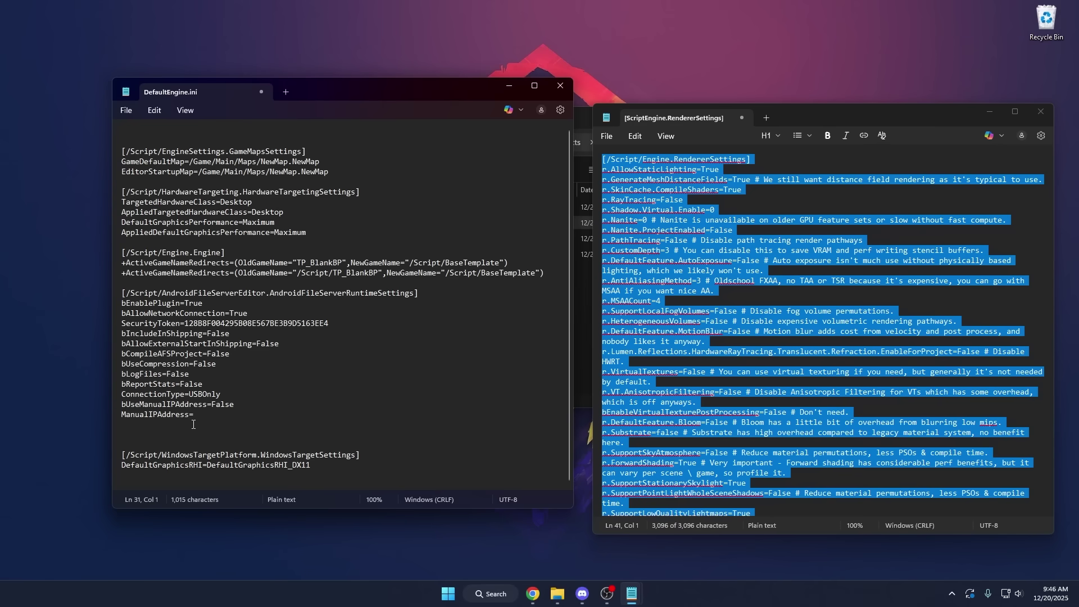
{"action": "key", "text": "ctrl+v"}
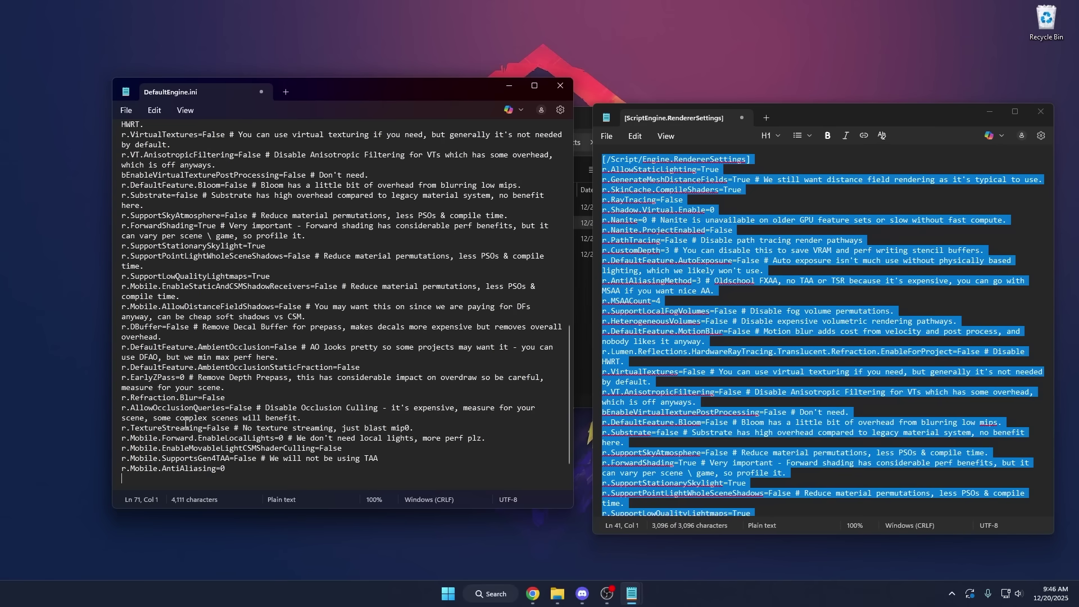
{"action": "scroll", "coordinate": [236, 294], "scroll_direction": "up", "scroll_amount": 9}
{"action": "left_click", "coordinate": [126, 110]}
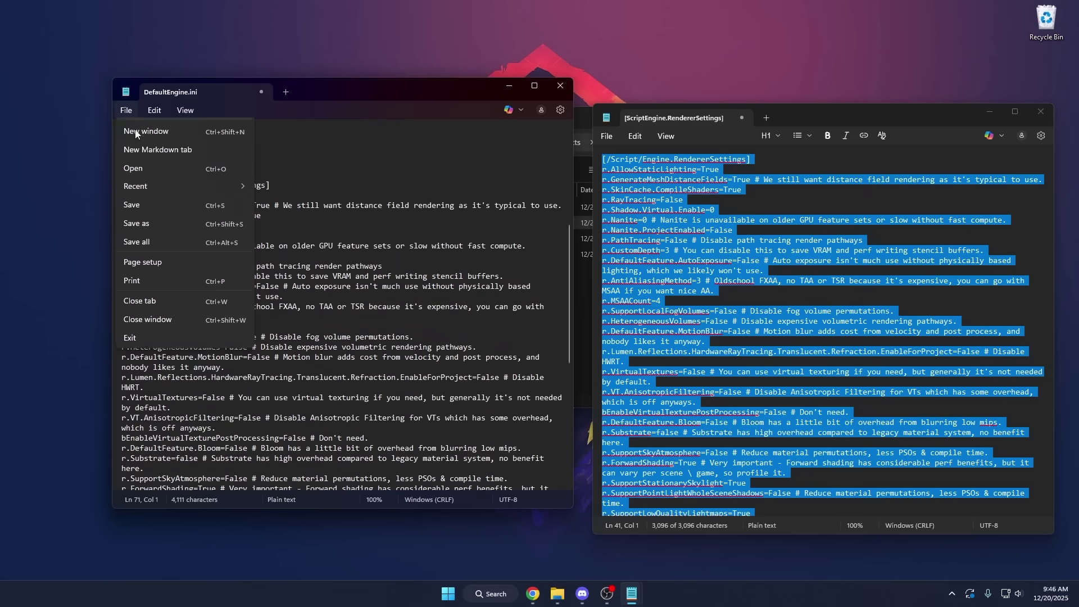
{"action": "left_click", "coordinate": [135, 222]}
Step: Close the RendererSettings note without saving, check the pasted section in DefaultEngine.ini, and close that file
{"action": "left_click", "coordinate": [1041, 111]}
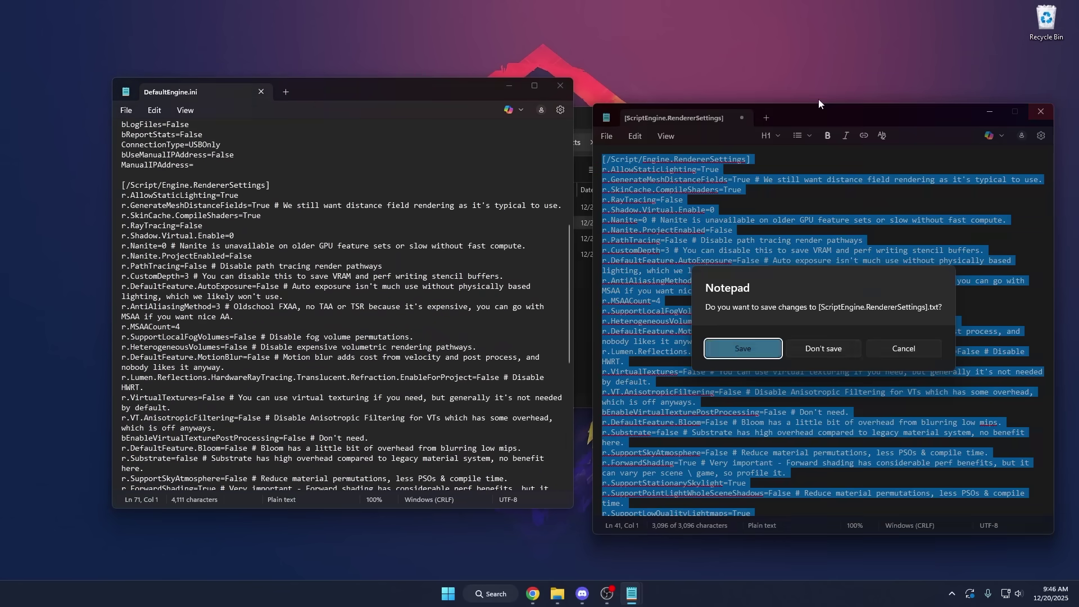
{"action": "left_click", "coordinate": [824, 347]}
{"action": "left_click_drag", "start_coordinate": [465, 100], "coordinate": [812, 103]}
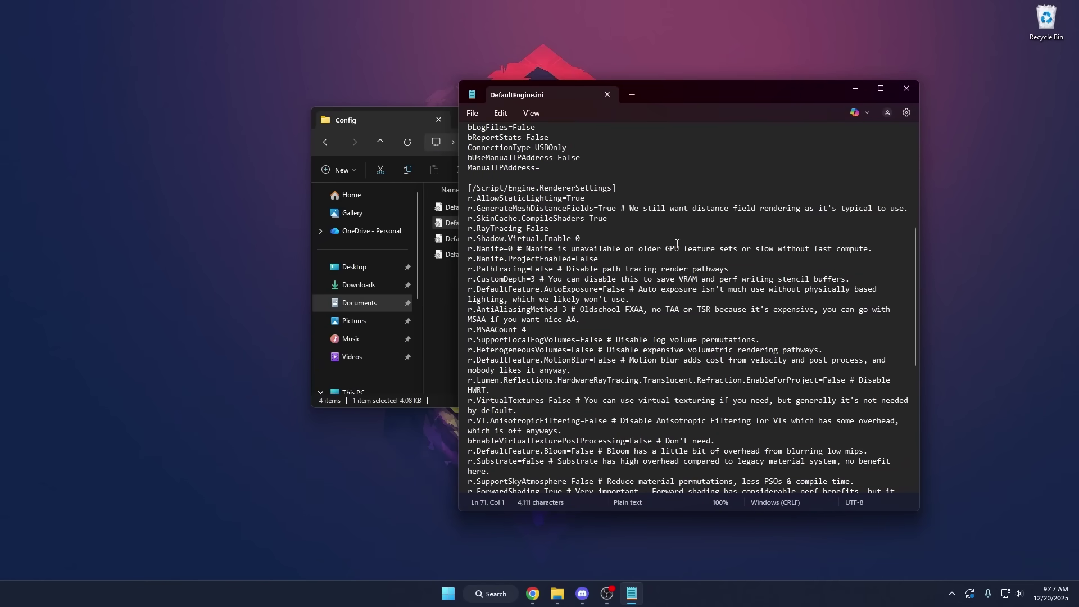
{"action": "scroll", "coordinate": [622, 289], "scroll_direction": "down", "scroll_amount": 10}
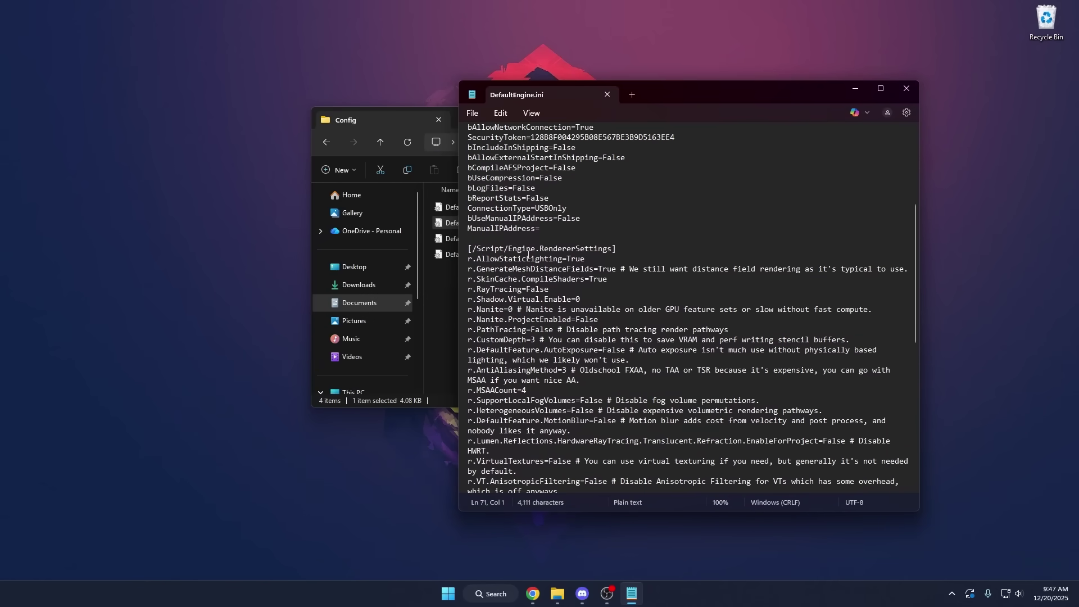
{"action": "left_click", "coordinate": [895, 93]}
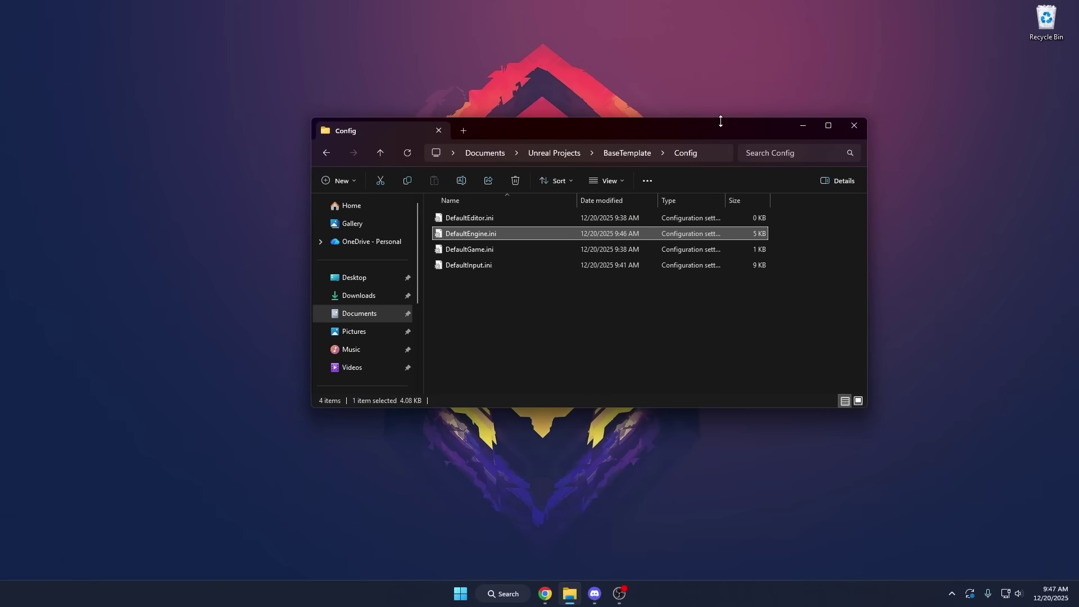
Step: Return from the Config folder to the BaseTemplate project folder in File Explorer
{"action": "left_click_drag", "start_coordinate": [717, 116], "coordinate": [815, 136]}
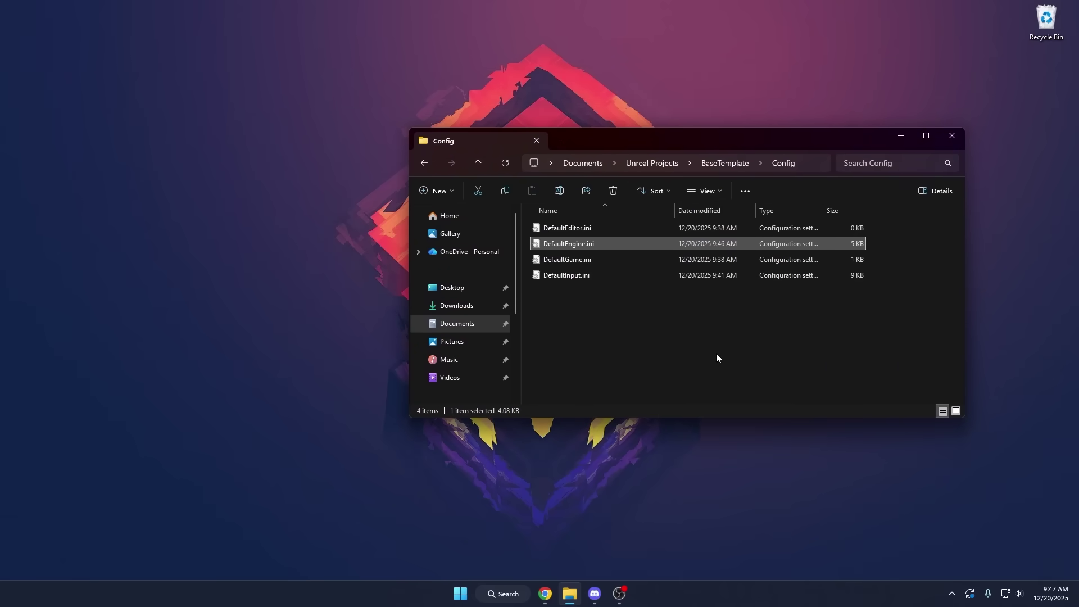
{"action": "left_click", "coordinate": [725, 163]}
{"action": "left_click_drag", "start_coordinate": [729, 140], "coordinate": [768, 138]}
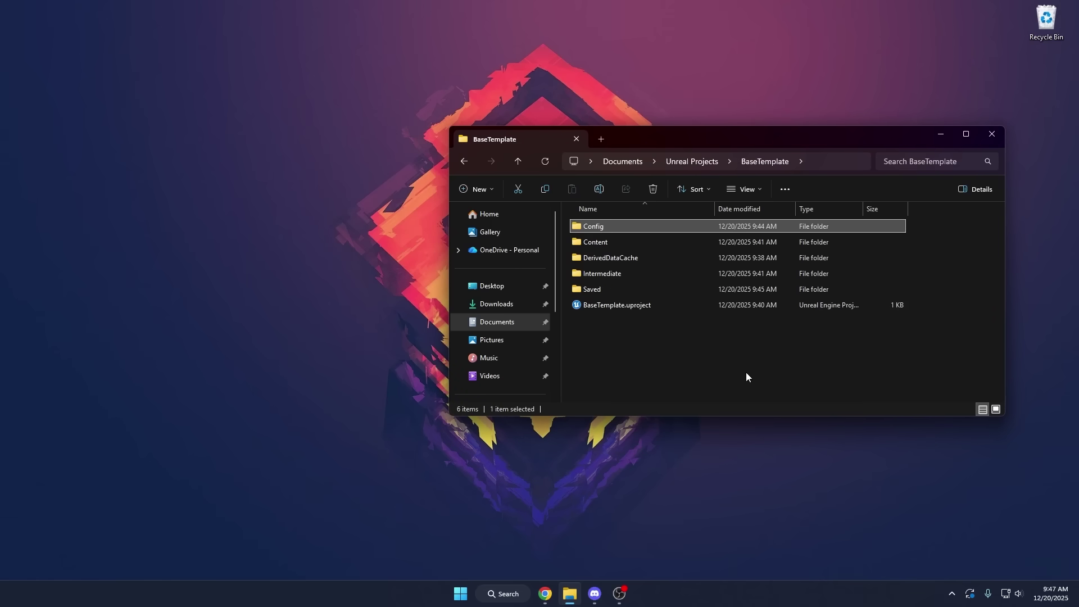
Step: Bring up the UE_5.7 engine folder window and arrange it side by side with the BaseTemplate project folder
{"action": "key", "text": "alt+Tab"}
{"action": "left_click_drag", "start_coordinate": [744, 160], "coordinate": [313, 172]}
{"action": "left_click_drag", "start_coordinate": [689, 137], "coordinate": [740, 143]}
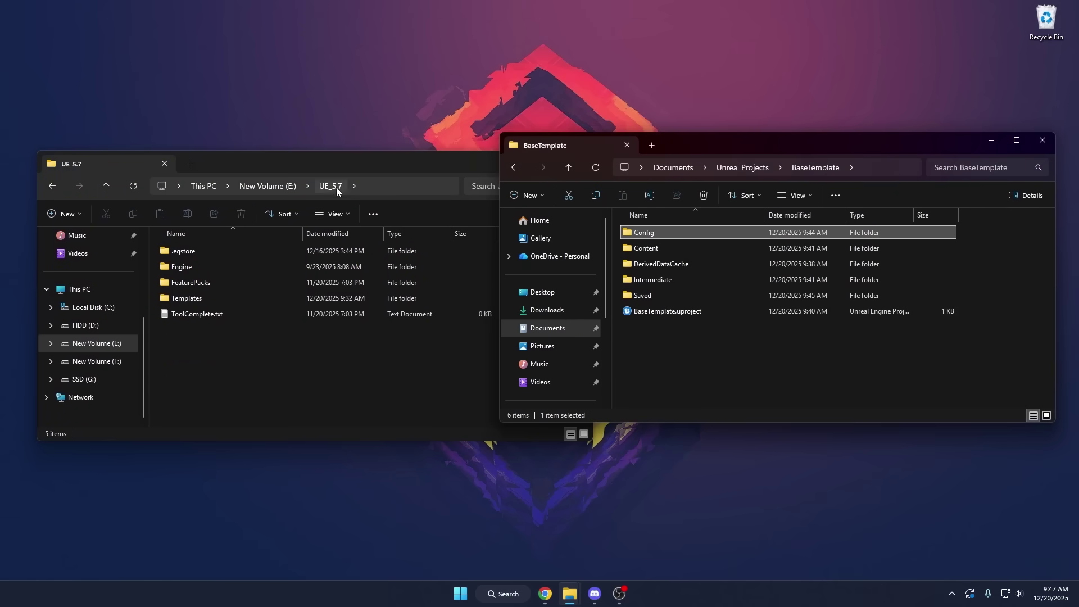
{"action": "left_click", "coordinate": [268, 182]}
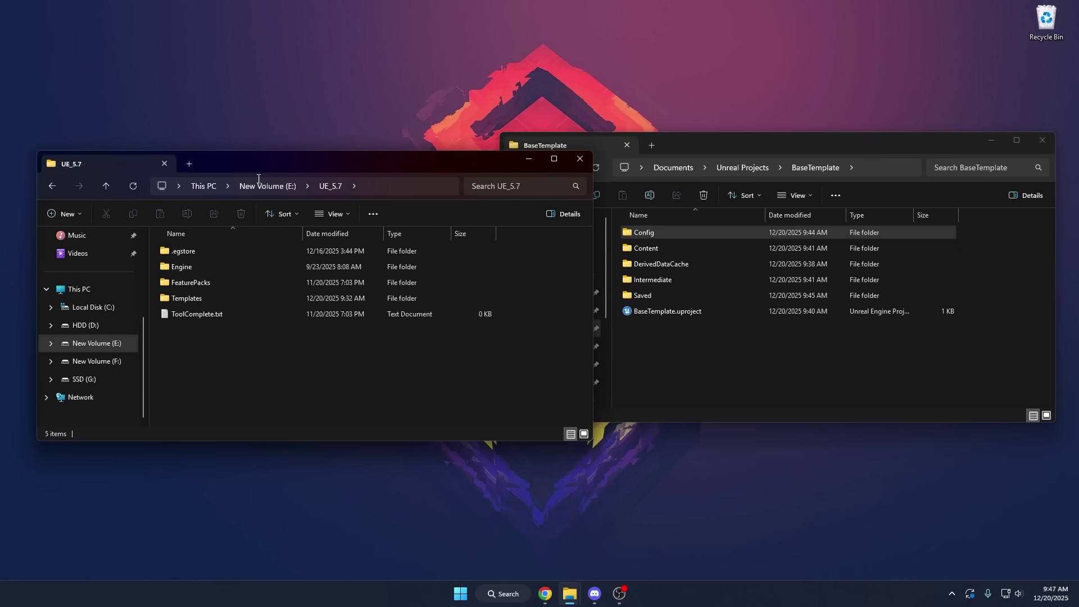
Step: Look through Program Files on Local Disk (C:) and return to the UE_5.7 folder
{"action": "left_click", "coordinate": [111, 309]}
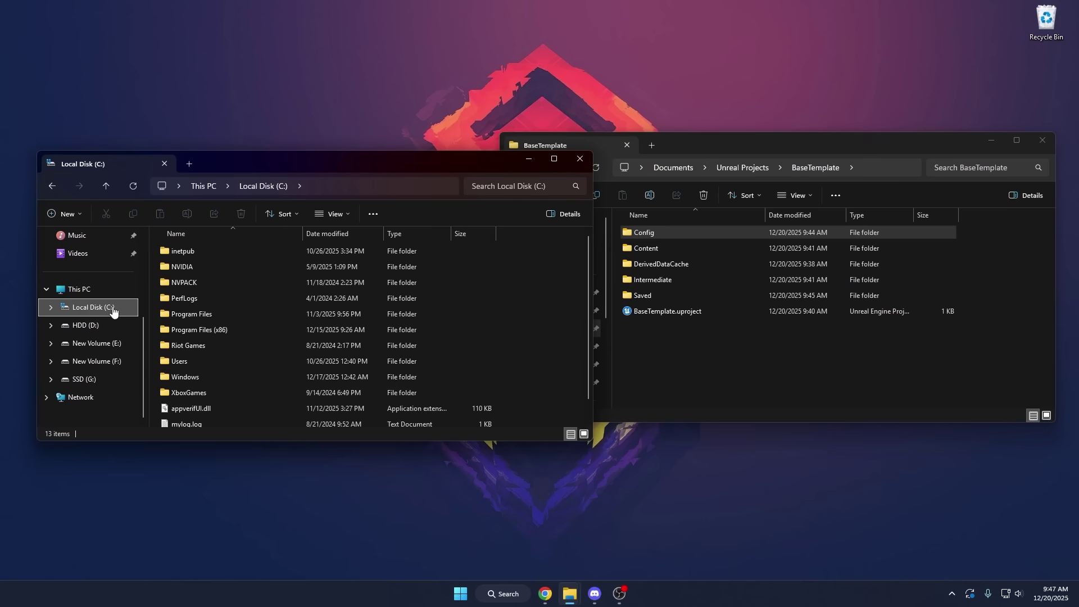
{"action": "double_click", "coordinate": [217, 315]}
{"action": "scroll", "coordinate": [325, 350], "scroll_direction": "down", "scroll_amount": 2}
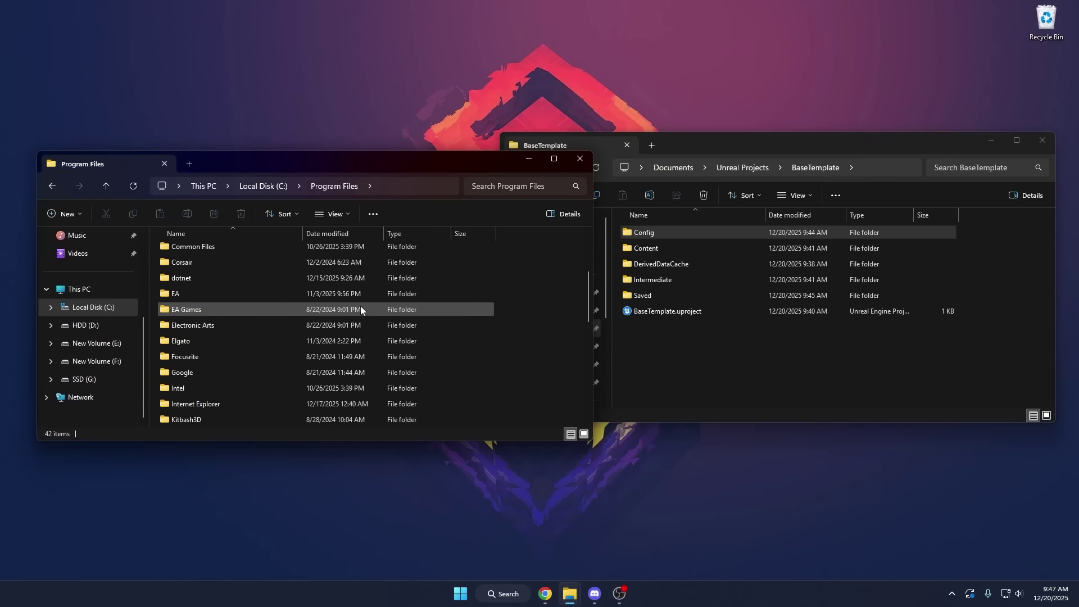
{"action": "left_click", "coordinate": [52, 186]}
{"action": "left_click", "coordinate": [51, 186]}
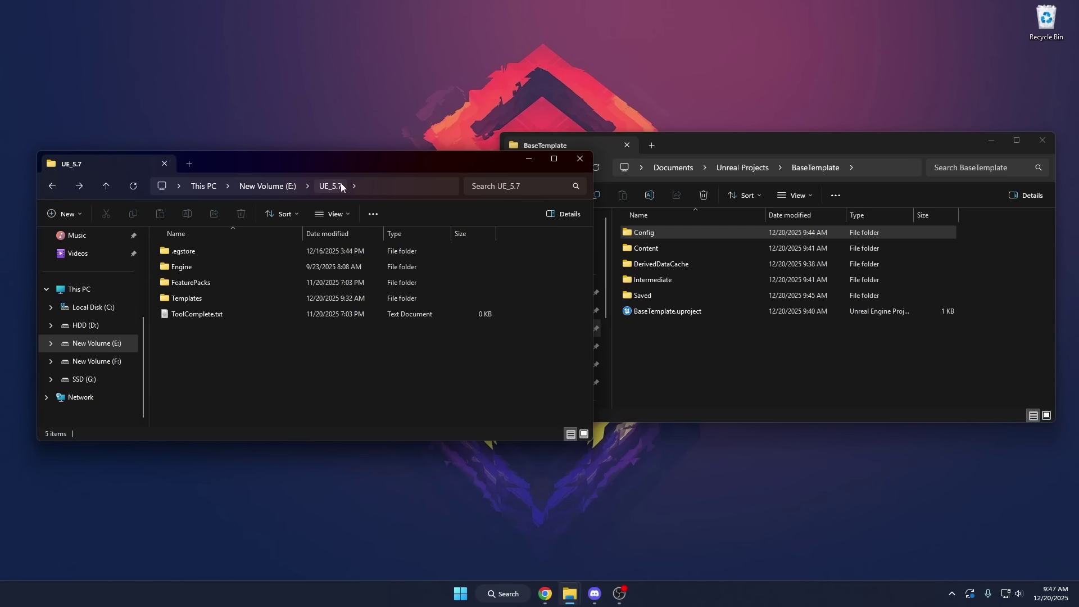
Step: Open the Templates folder inside UE_5.7 and look through its list of template folders
{"action": "double_click", "coordinate": [217, 296]}
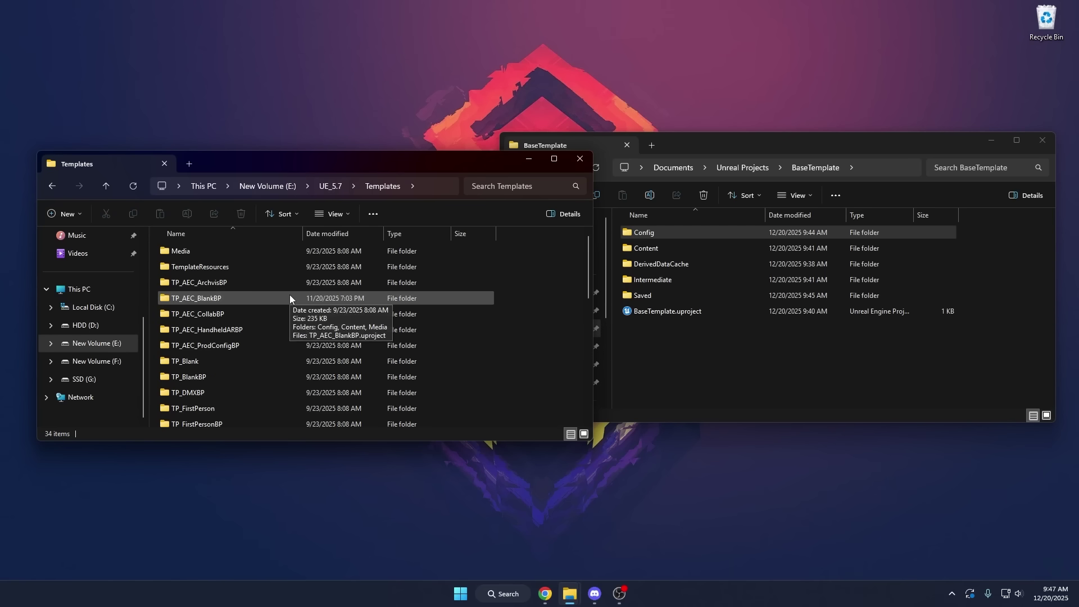
{"action": "scroll", "coordinate": [478, 309], "scroll_direction": "down", "scroll_amount": 2}
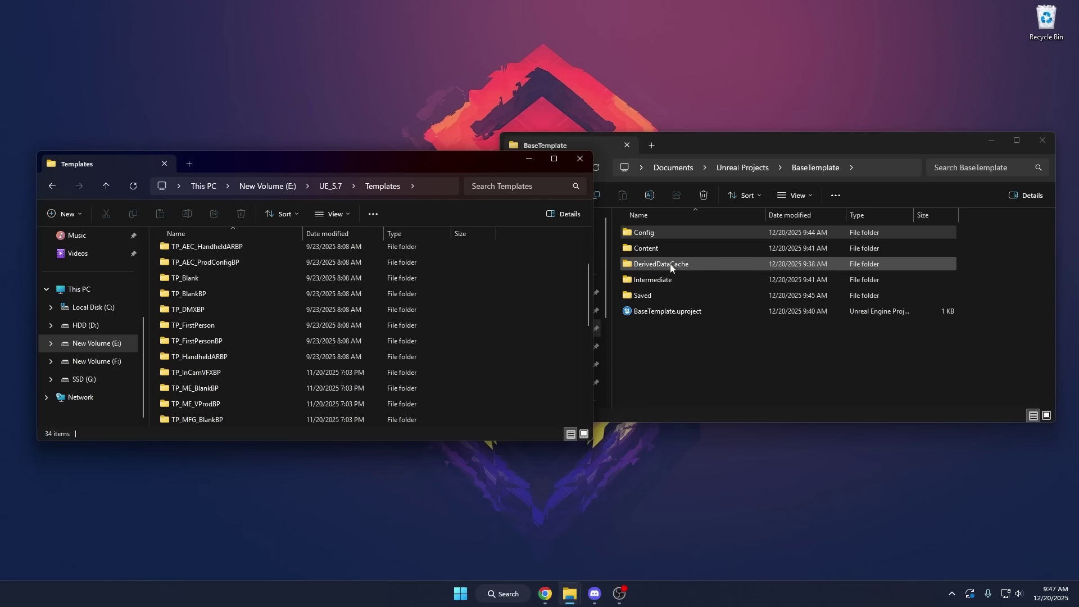
{"action": "left_click", "coordinate": [774, 144]}
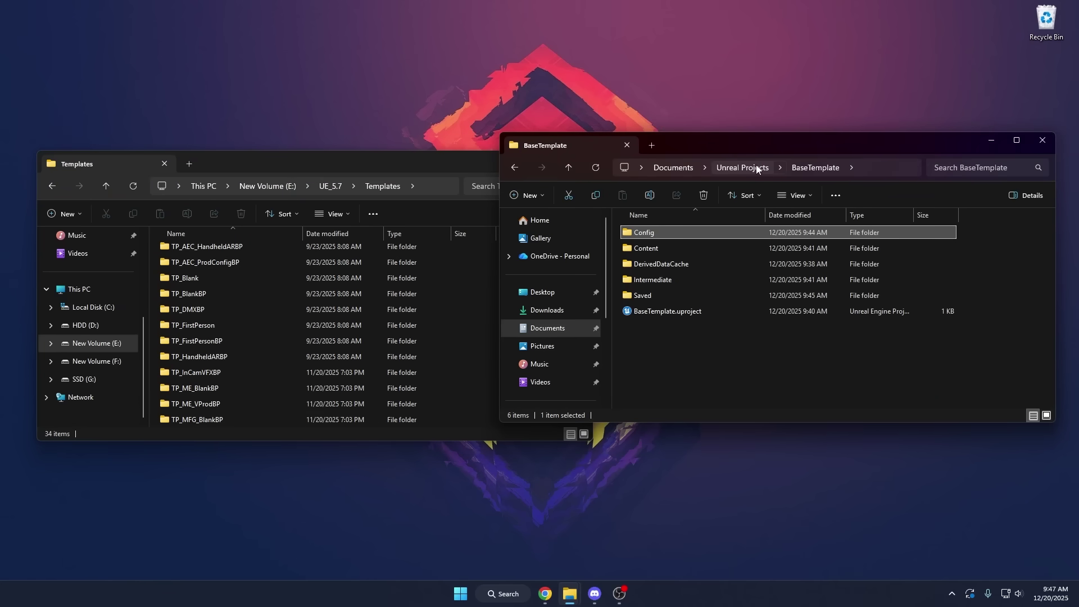
{"action": "scroll", "coordinate": [348, 241], "scroll_direction": "down", "scroll_amount": 7}
{"action": "left_click", "coordinate": [329, 165]}
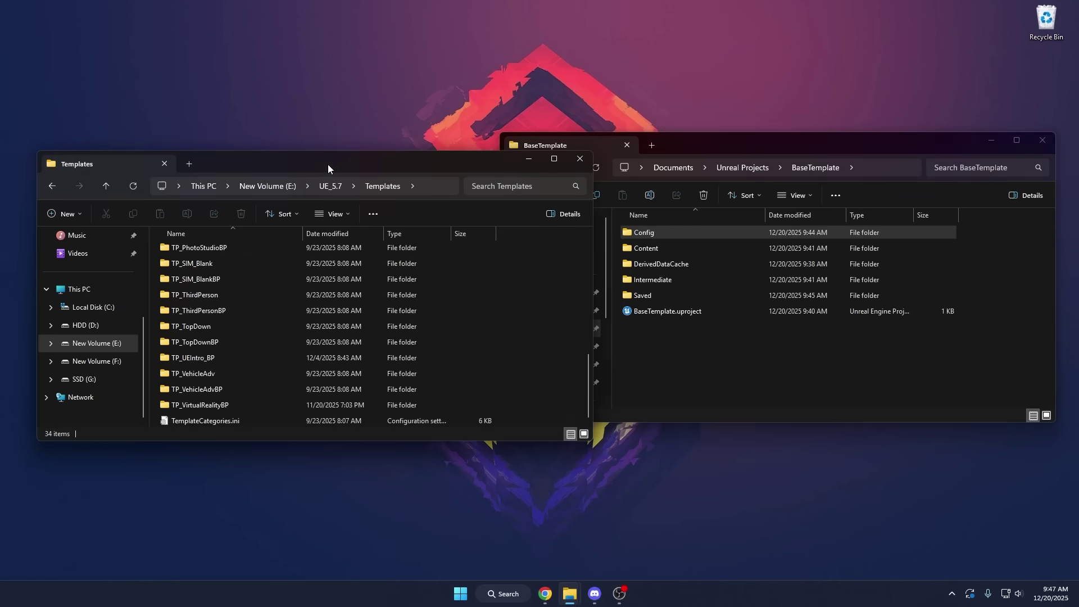
Step: Create a new folder named TP_BaseTemplateBP in the UE_5.7 Templates folder
{"action": "right_click", "coordinate": [508, 280]}
{"action": "mouse_move", "coordinate": [558, 370]}
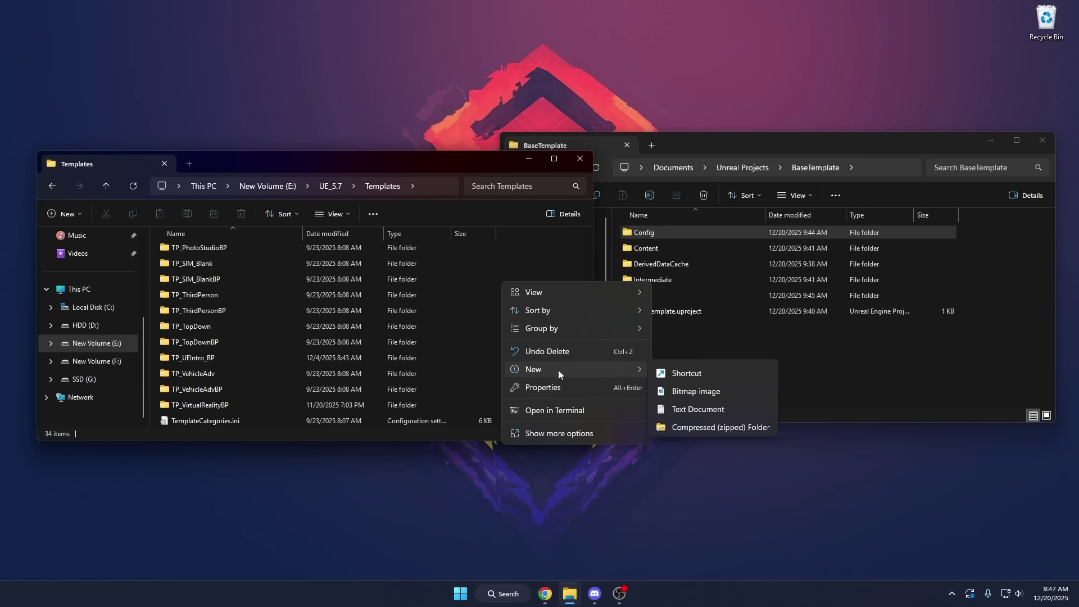
{"action": "left_click", "coordinate": [700, 368]}
{"action": "type", "text": "TP"}
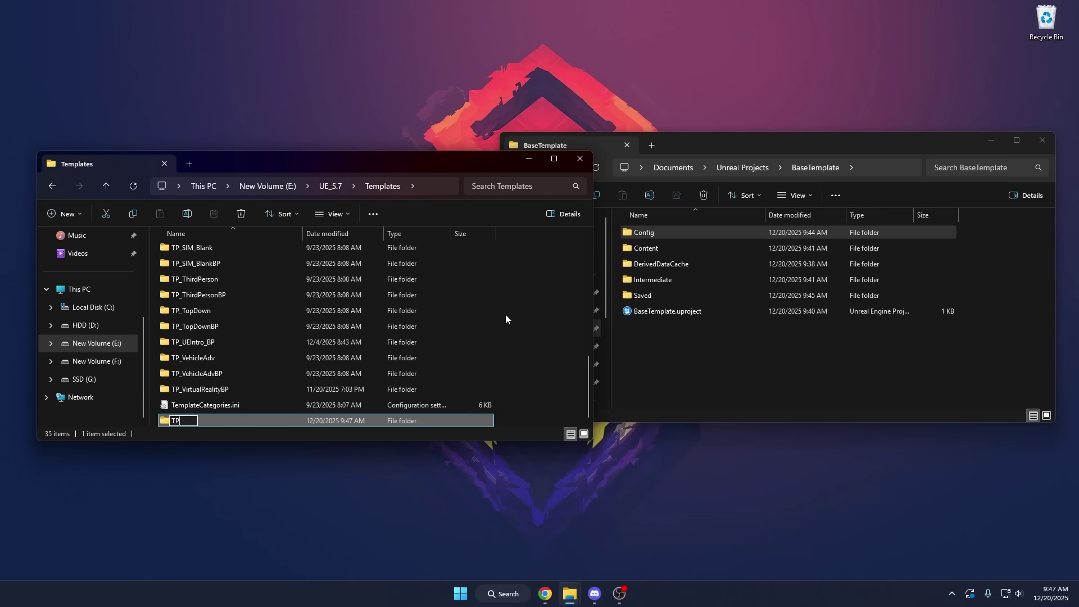
{"action": "type", "text": "_BaseTemplateBP"}
{"action": "key", "text": "Return"}
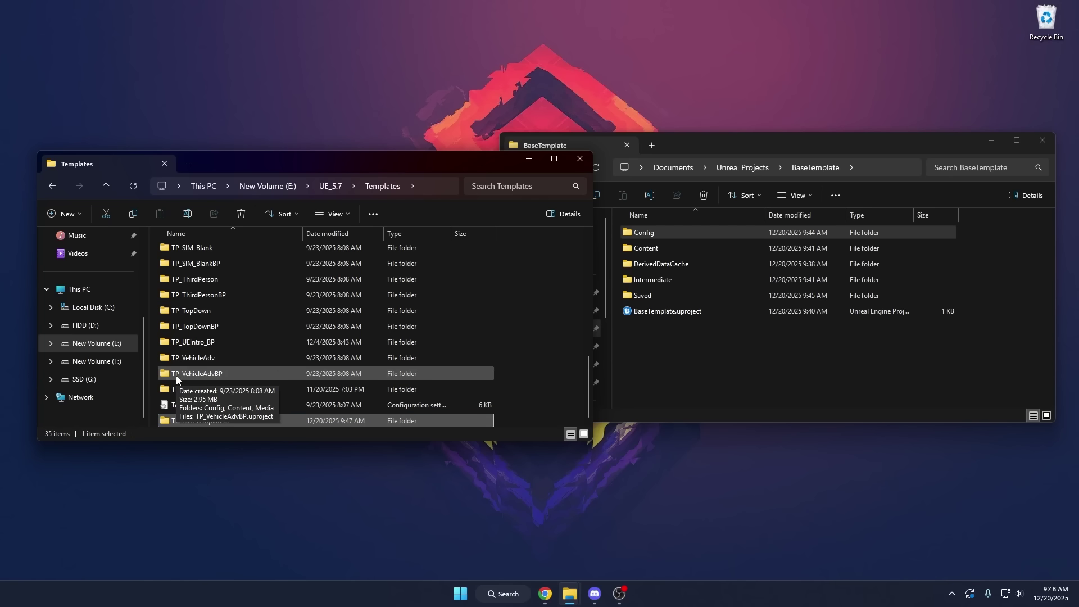
Step: Copy Config, Content and BaseTemplate.uproject from the project into the TP_BaseTemplateBP folder, and close the BaseTemplate project window
{"action": "double_click", "coordinate": [228, 421]}
{"action": "left_click", "coordinate": [690, 380]}
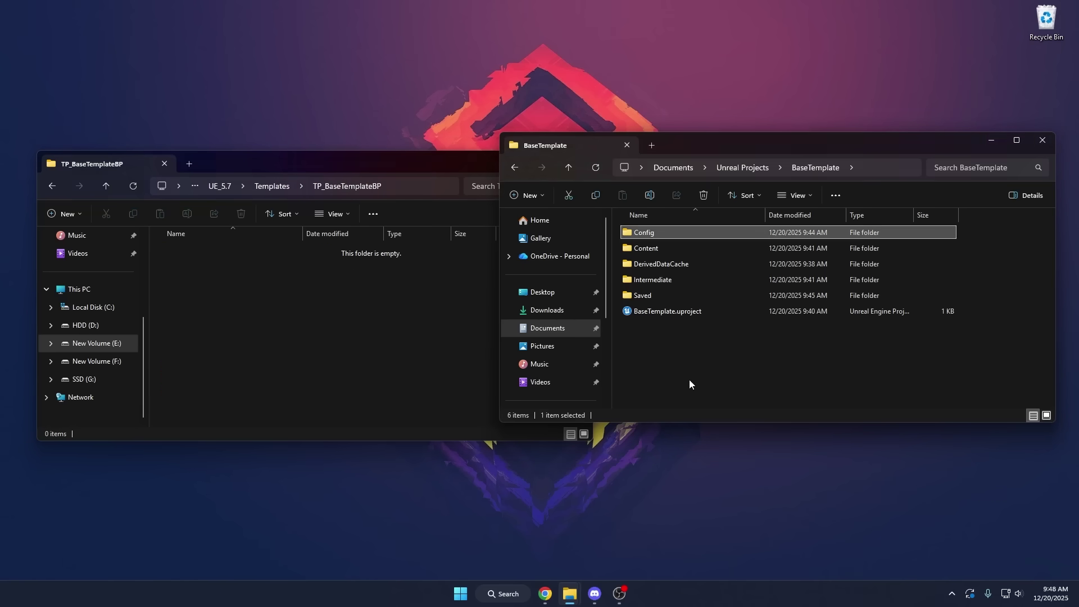
{"action": "left_click", "coordinate": [657, 248], "text": "ctrl"}
{"action": "left_click_drag", "start_coordinate": [674, 313], "coordinate": [461, 342], "text": "ctrl"}
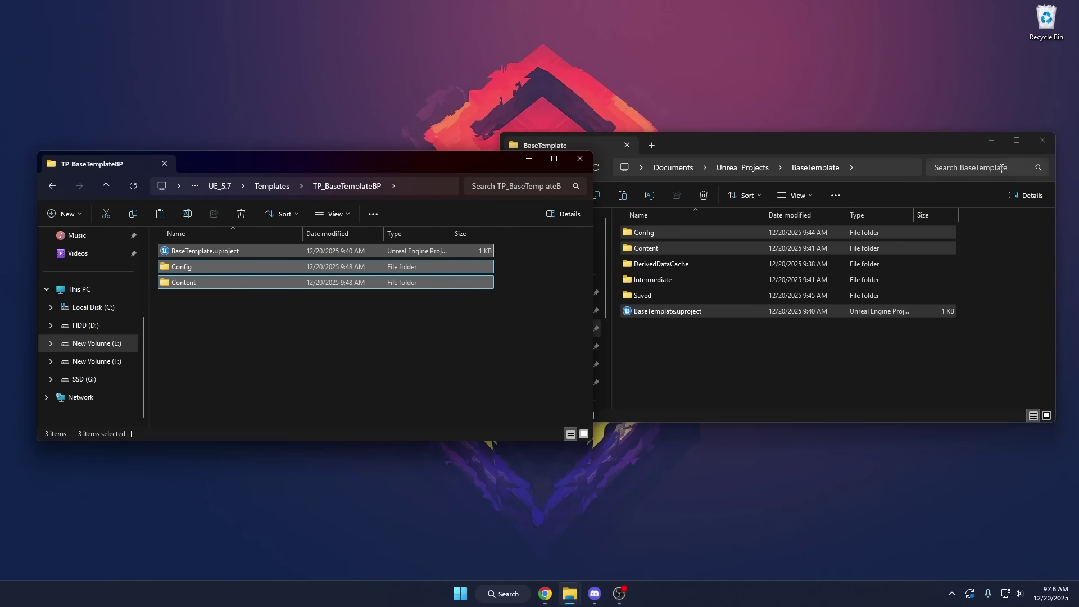
{"action": "left_click", "coordinate": [1047, 141]}
{"action": "left_click_drag", "start_coordinate": [486, 164], "coordinate": [742, 147]}
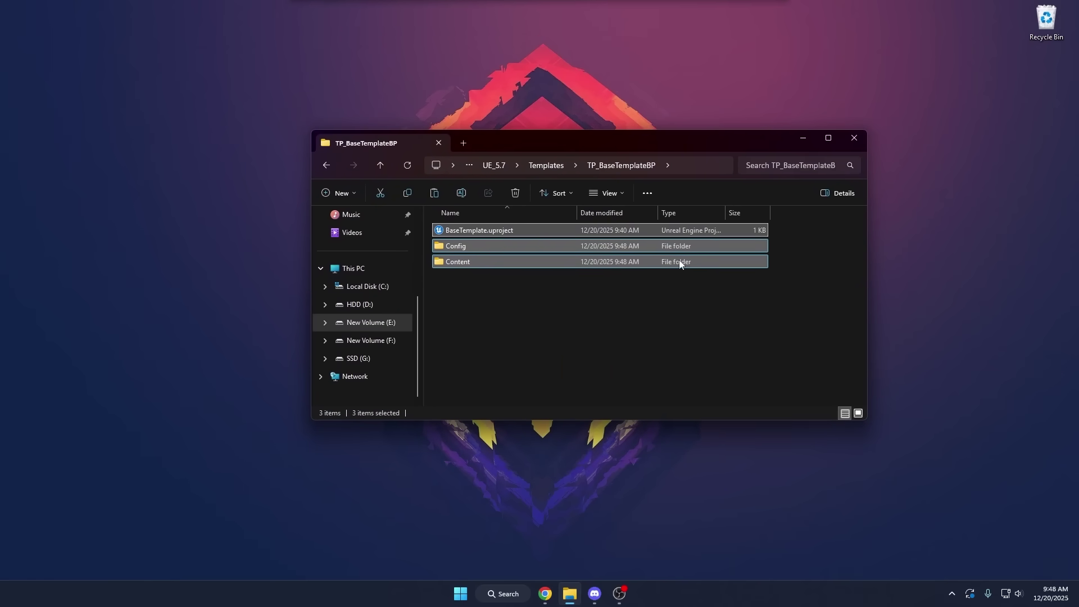
{"action": "left_click", "coordinate": [601, 284]}
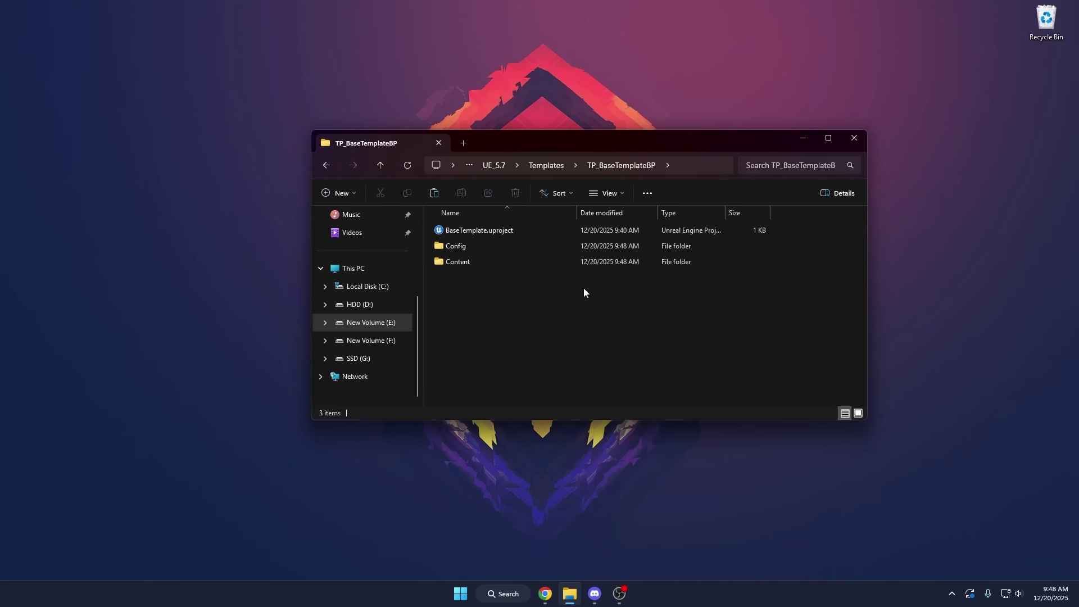
Step: Browse the engine's Templates folder and open the Config folder of the TP_AEC_BlankBP template
{"action": "left_click", "coordinate": [551, 165]}
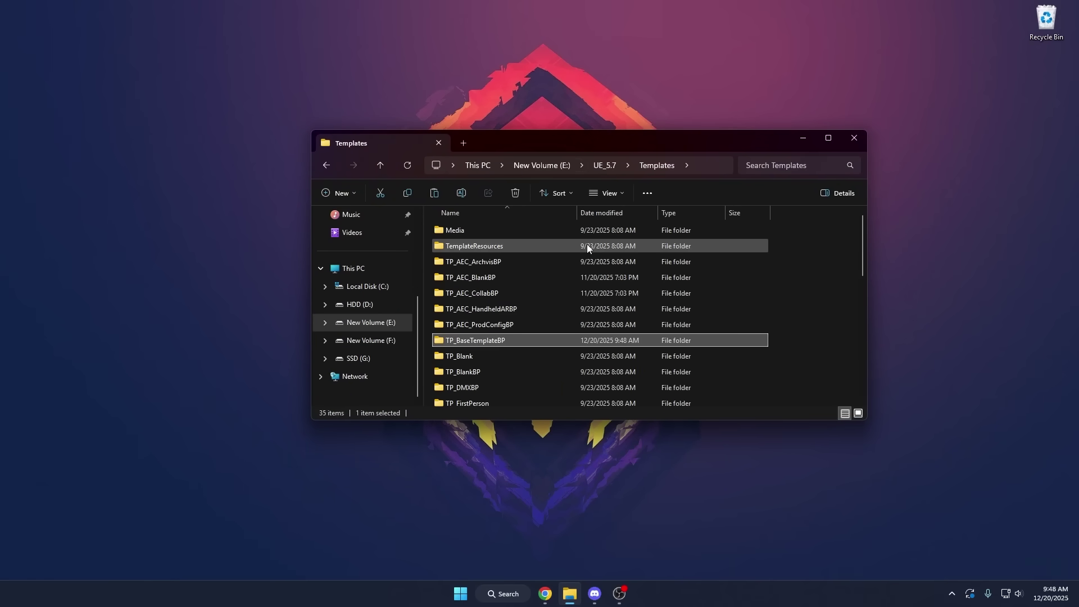
{"action": "scroll", "coordinate": [531, 270], "scroll_direction": "down", "scroll_amount": 1}
{"action": "scroll", "coordinate": [500, 329], "scroll_direction": "down", "scroll_amount": 2}
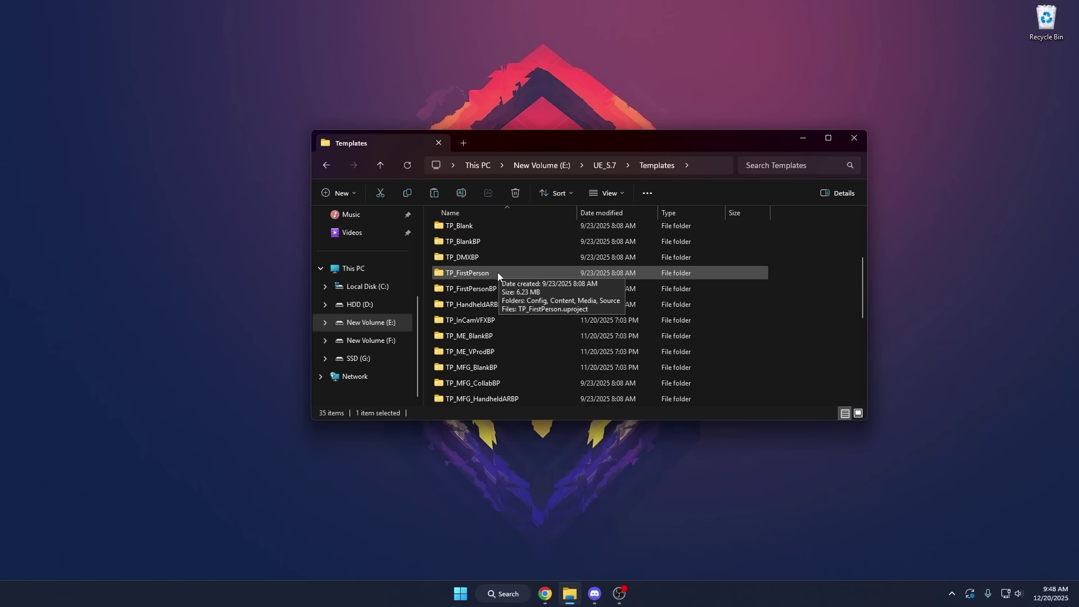
{"action": "scroll", "coordinate": [506, 337], "scroll_direction": "down", "scroll_amount": 1}
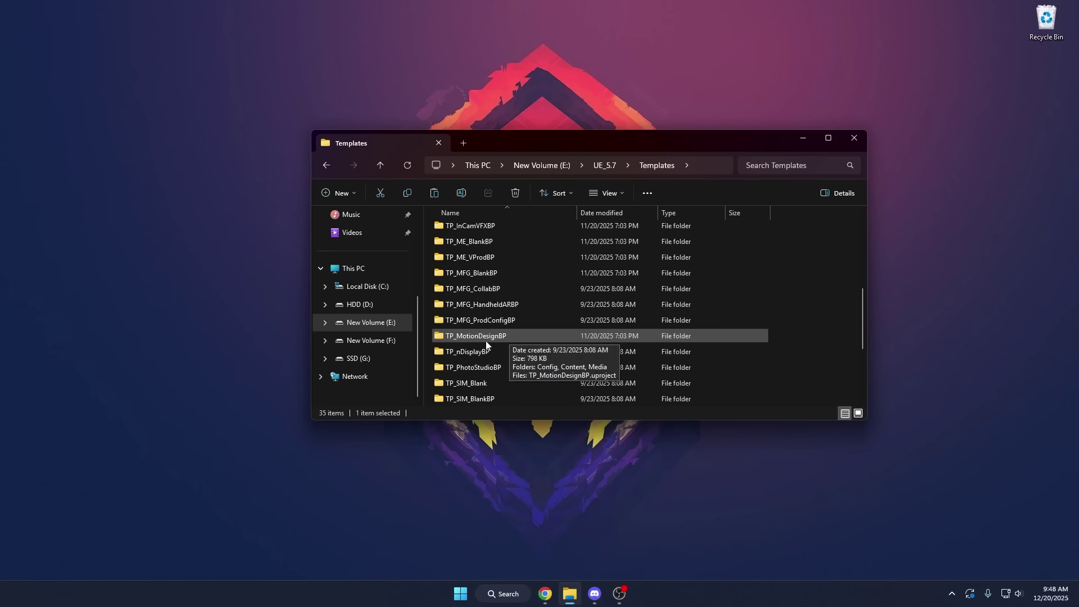
{"action": "scroll", "coordinate": [518, 338], "scroll_direction": "up", "scroll_amount": 4}
{"action": "left_click", "coordinate": [440, 279]}
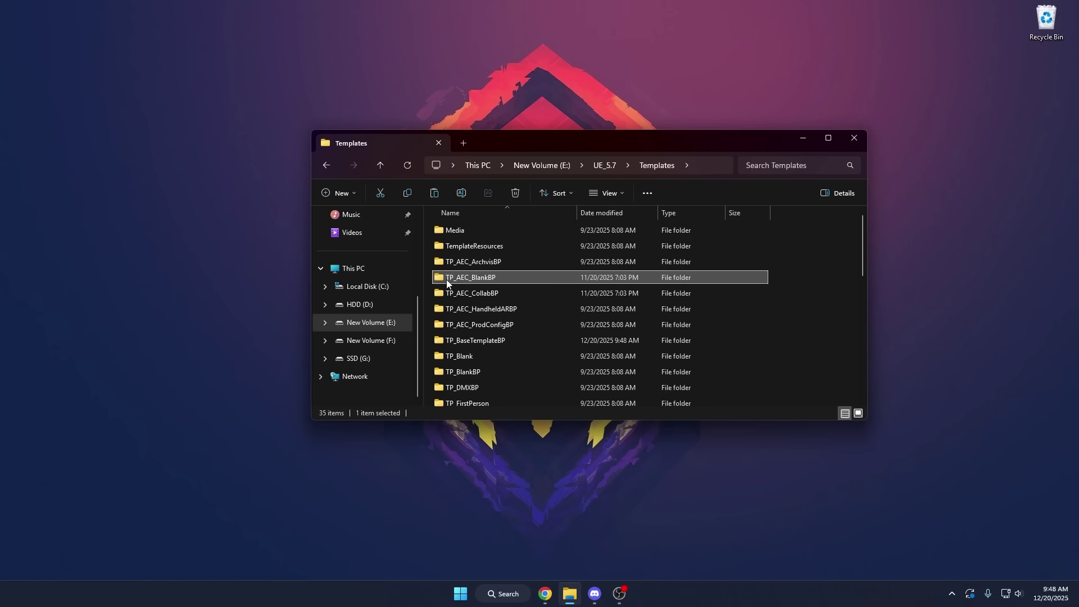
{"action": "double_click", "coordinate": [507, 277]}
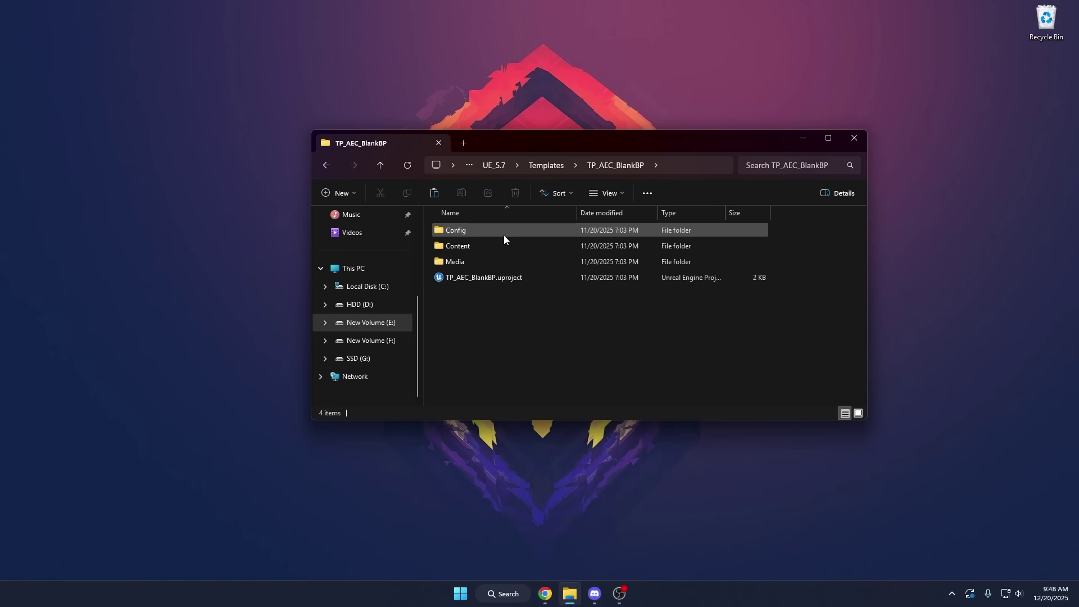
{"action": "double_click", "coordinate": [470, 232]}
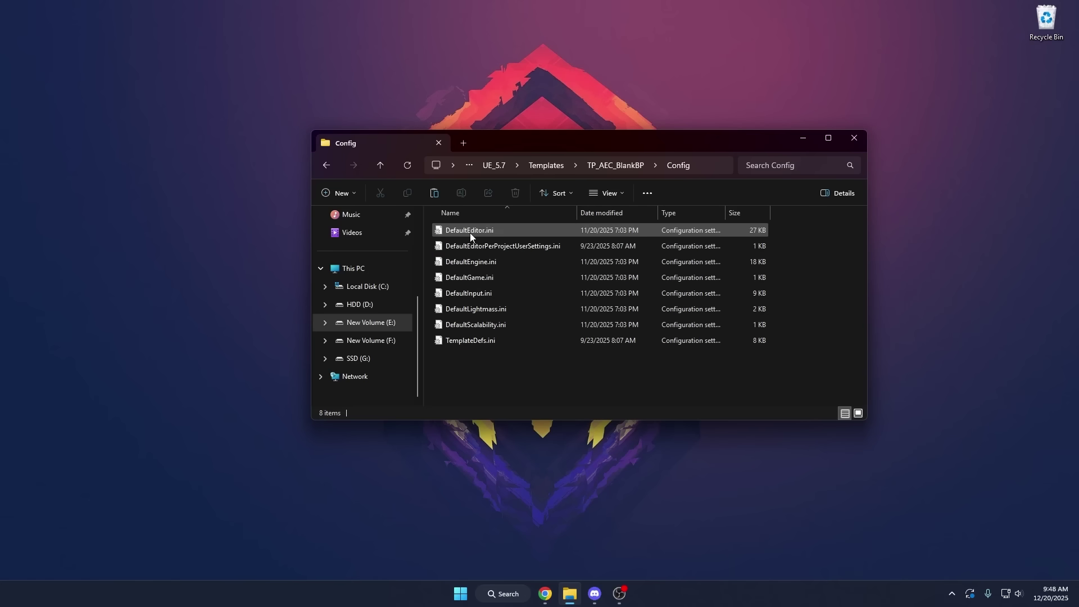
Step: Copy TemplateDefs.ini from the TP_AEC_BlankBP Config folder into the Config folder of TP_BaseTemplateBP
{"action": "left_click", "coordinate": [472, 340]}
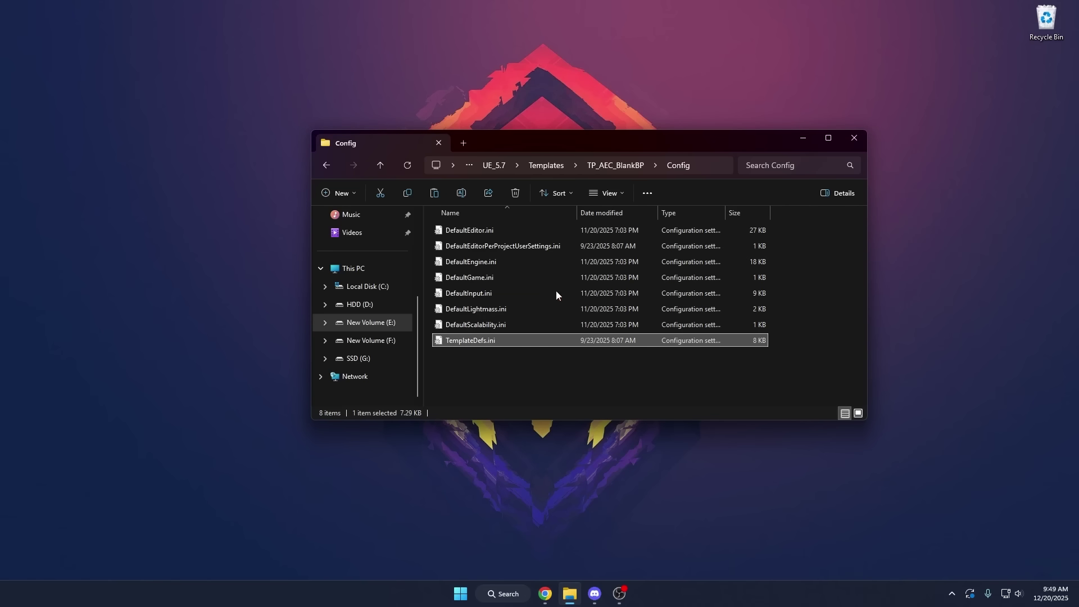
{"action": "left_click", "coordinate": [326, 166]}
{"action": "left_click", "coordinate": [326, 165]}
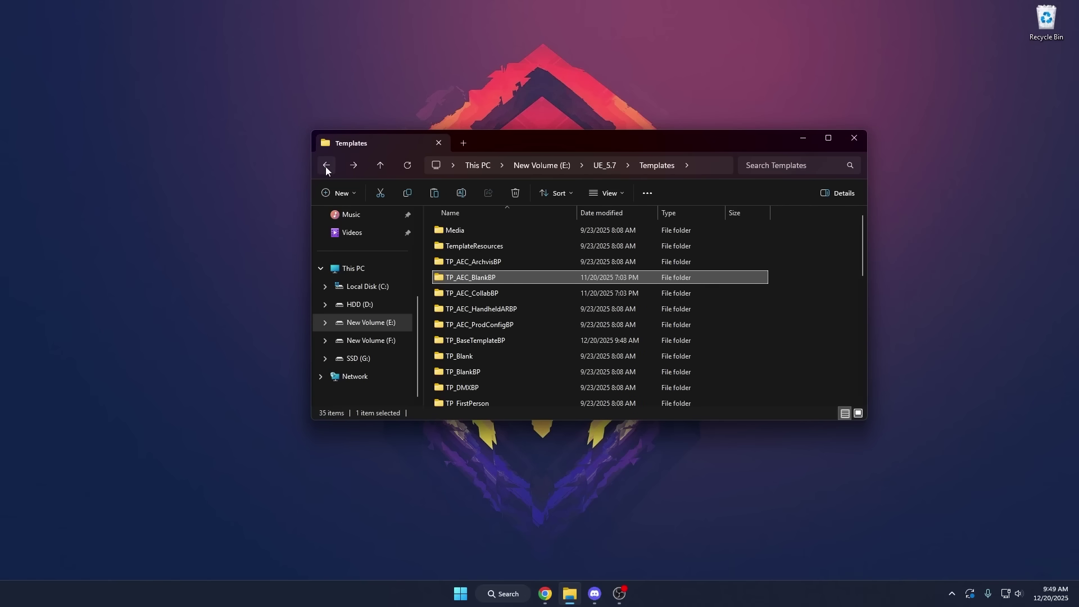
{"action": "left_click", "coordinate": [326, 165]}
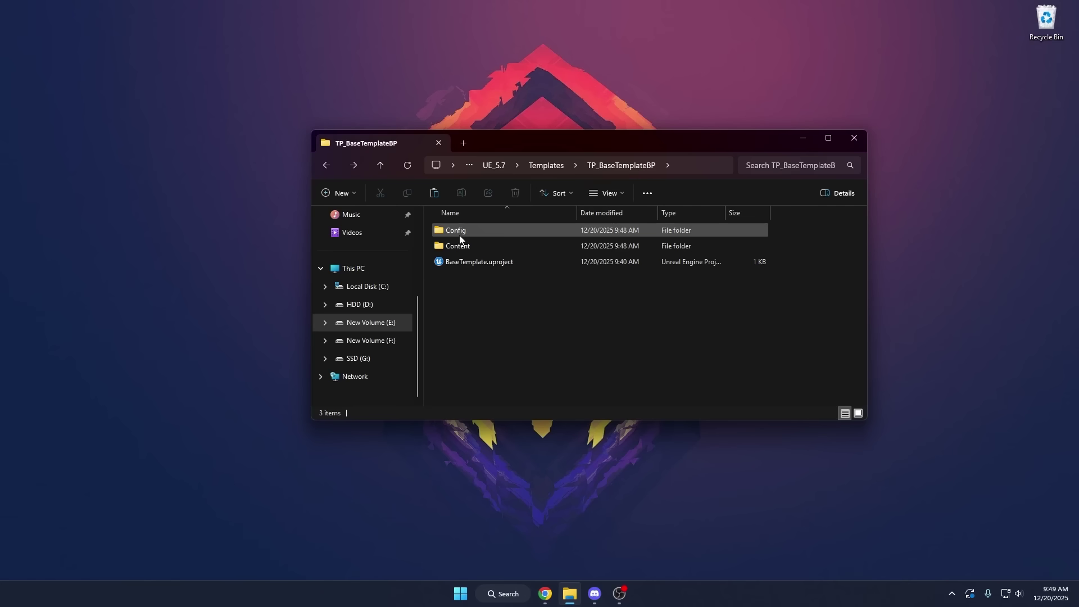
{"action": "double_click", "coordinate": [460, 234]}
{"action": "key", "text": "ctrl+v"}
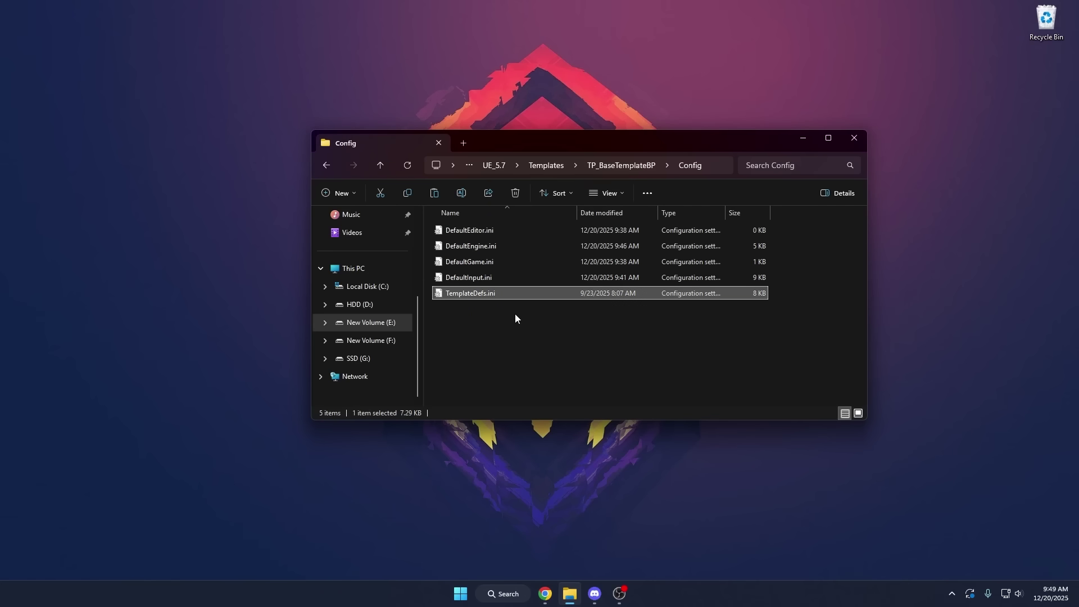
Step: Open the copied TemplateDefs.ini in Notepad and place its window beside the Config folder
{"action": "right_click", "coordinate": [477, 297]}
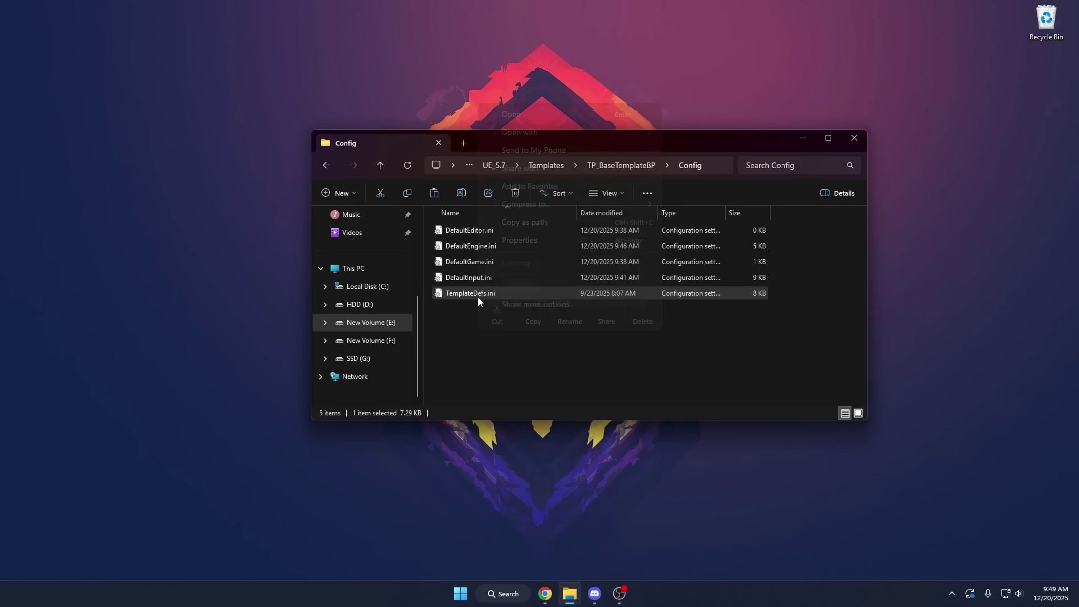
{"action": "left_click", "coordinate": [559, 262]}
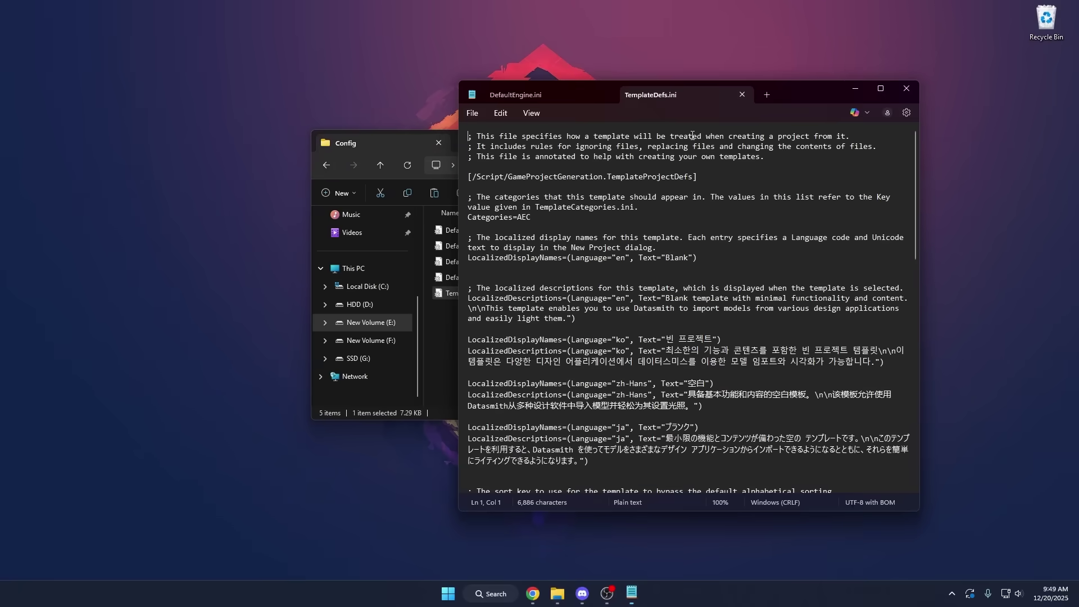
{"action": "left_click_drag", "start_coordinate": [802, 92], "coordinate": [905, 89]}
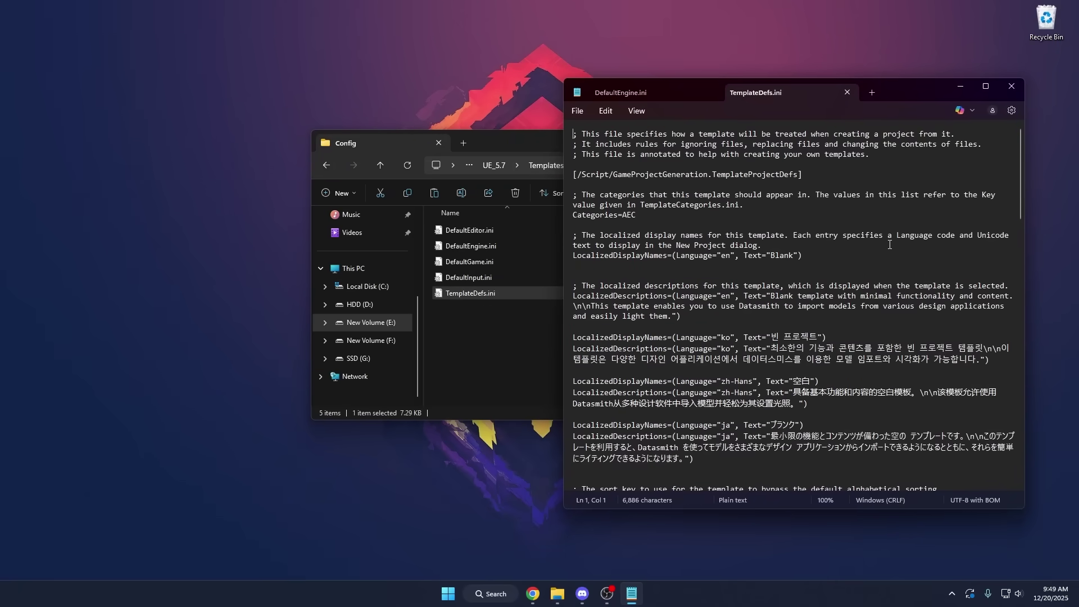
Step: Change the English LocalizedDisplayNames text in TemplateDefs.ini to "Base Template"
{"action": "left_click", "coordinate": [817, 336]}
{"action": "left_click_drag", "start_coordinate": [581, 256], "coordinate": [666, 257]}
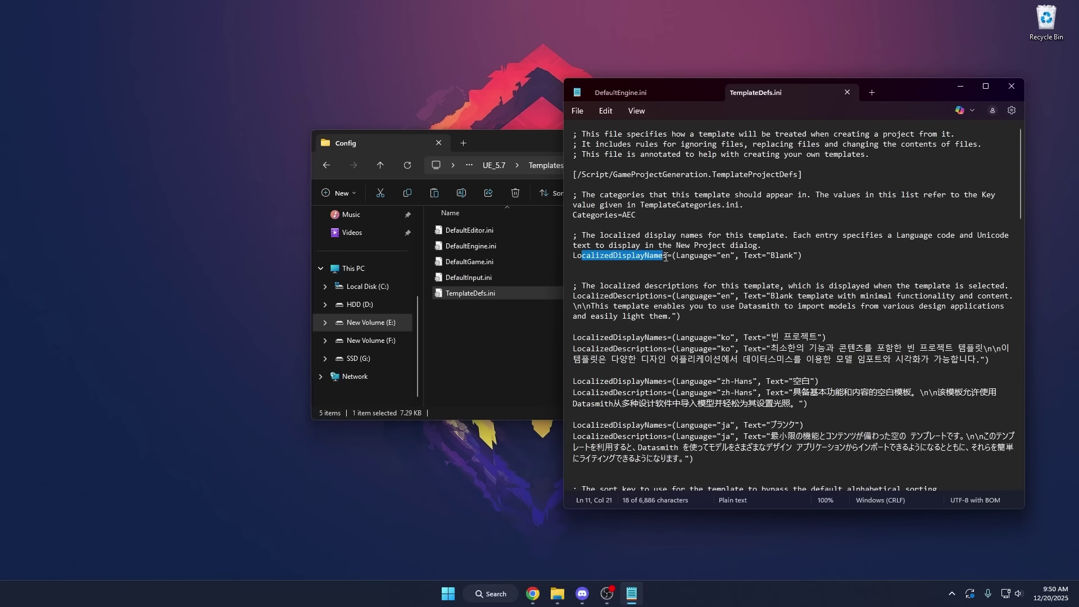
{"action": "left_click_drag", "start_coordinate": [793, 255], "coordinate": [773, 257]}
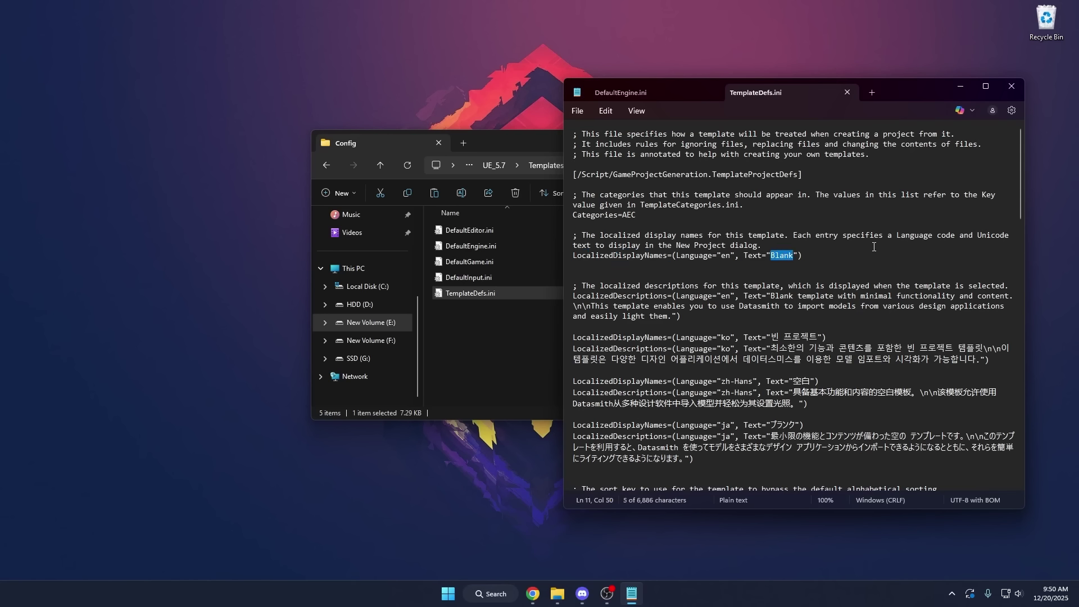
{"action": "type", "text": "Base Template"}
Step: Replace the English LocalizedDescriptions text with the prepared description beginning "A simple base template project with optimized default settings", and review it
{"action": "scroll", "coordinate": [736, 284], "scroll_direction": "down", "scroll_amount": 1}
{"action": "left_click_drag", "start_coordinate": [772, 258], "coordinate": [673, 281]}
{"action": "key", "text": "alt+Tab"}
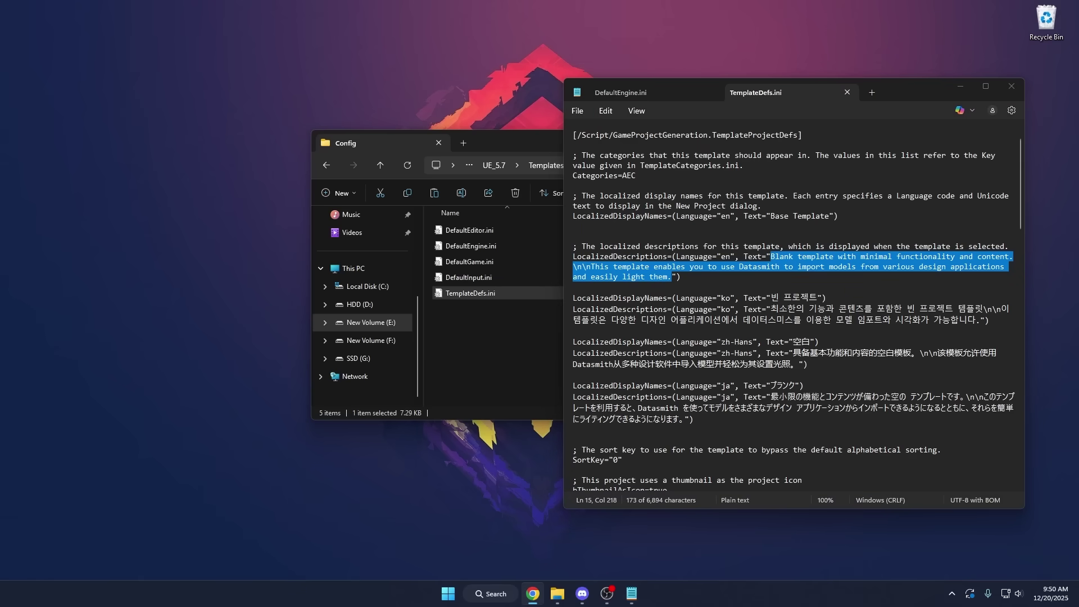
{"action": "right_click", "coordinate": [802, 265]}
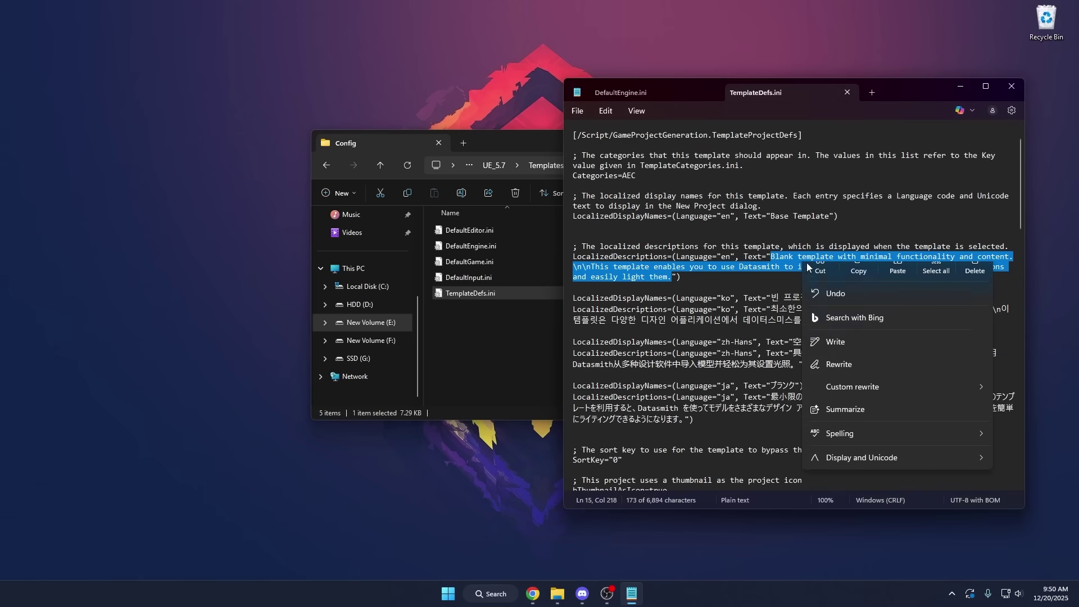
{"action": "left_click", "coordinate": [858, 279]}
{"action": "type", "text": "A simple base template project with optimized default settings, designed for maximum performance and minimal overhead. Advanced rendering features are disabled by default, making it ideal for lightweight games, prototypes, or experimentation."}
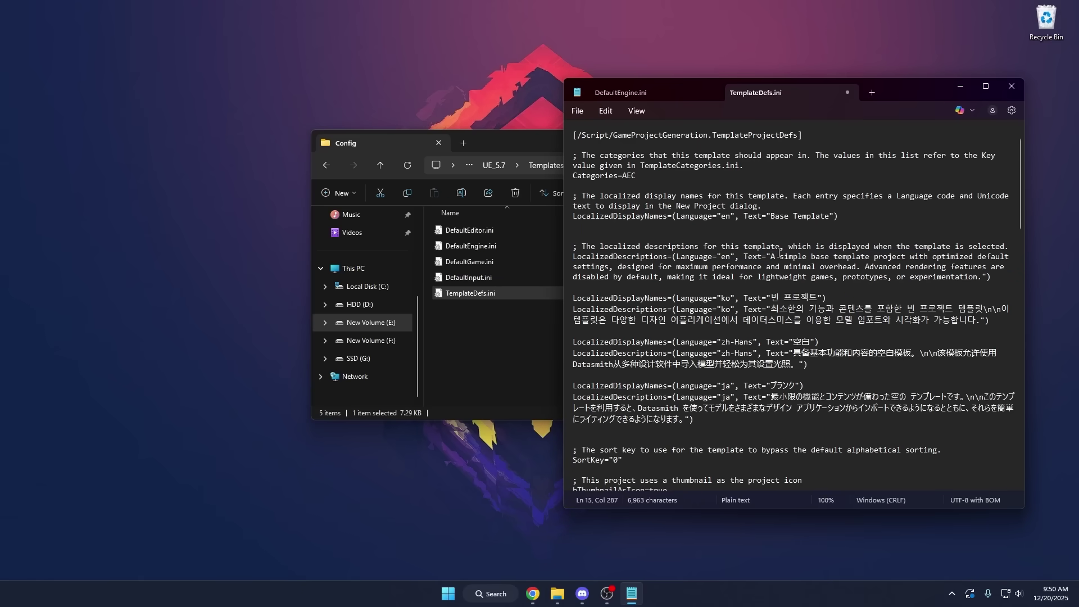
{"action": "left_click_drag", "start_coordinate": [772, 258], "coordinate": [978, 284]}
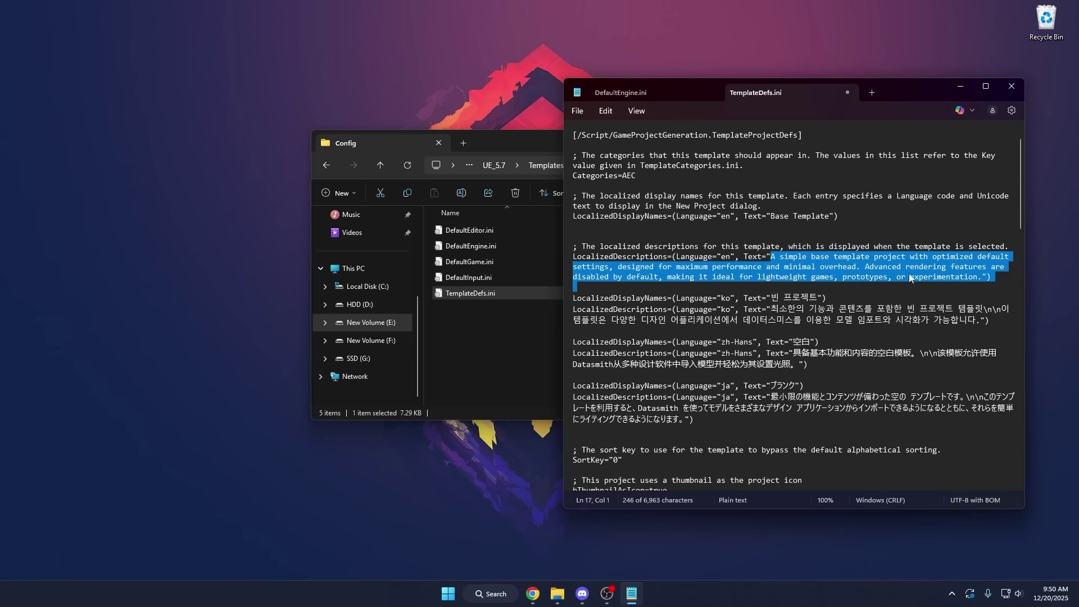
Step: Review the Korean, Chinese and Japanese entries and the sort key, thumbnail and ignore settings in TemplateDefs.ini
{"action": "scroll", "coordinate": [877, 259], "scroll_direction": "down", "scroll_amount": 1}
{"action": "left_click_drag", "start_coordinate": [779, 279], "coordinate": [938, 289]}
{"action": "scroll", "coordinate": [940, 289], "scroll_direction": "down", "scroll_amount": 2}
{"action": "left_click", "coordinate": [574, 223]}
{"action": "left_click", "coordinate": [568, 219]}
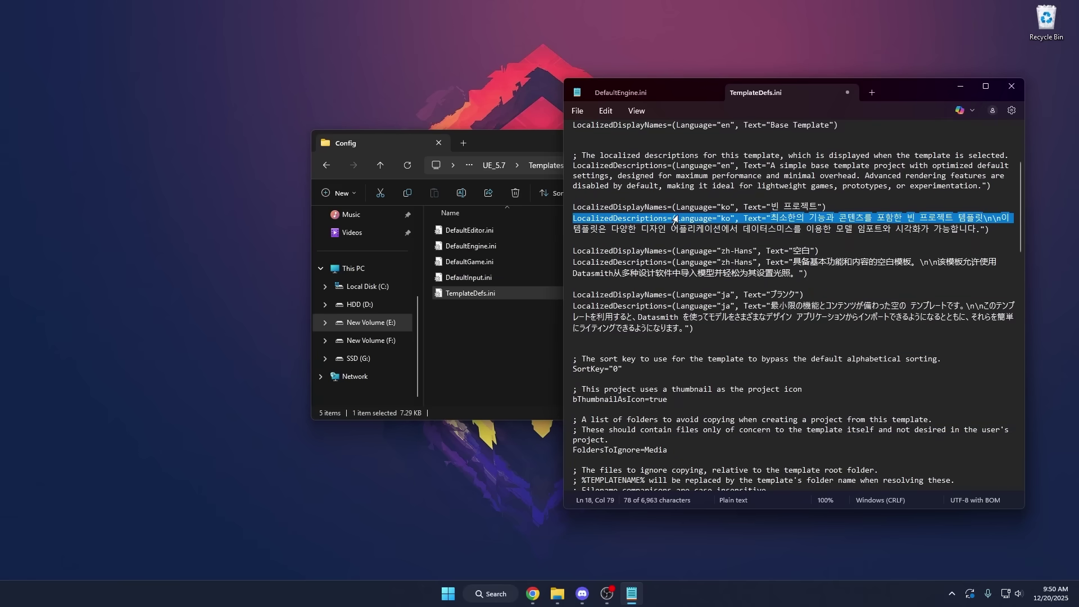
{"action": "scroll", "coordinate": [835, 163], "scroll_direction": "down", "scroll_amount": 2}
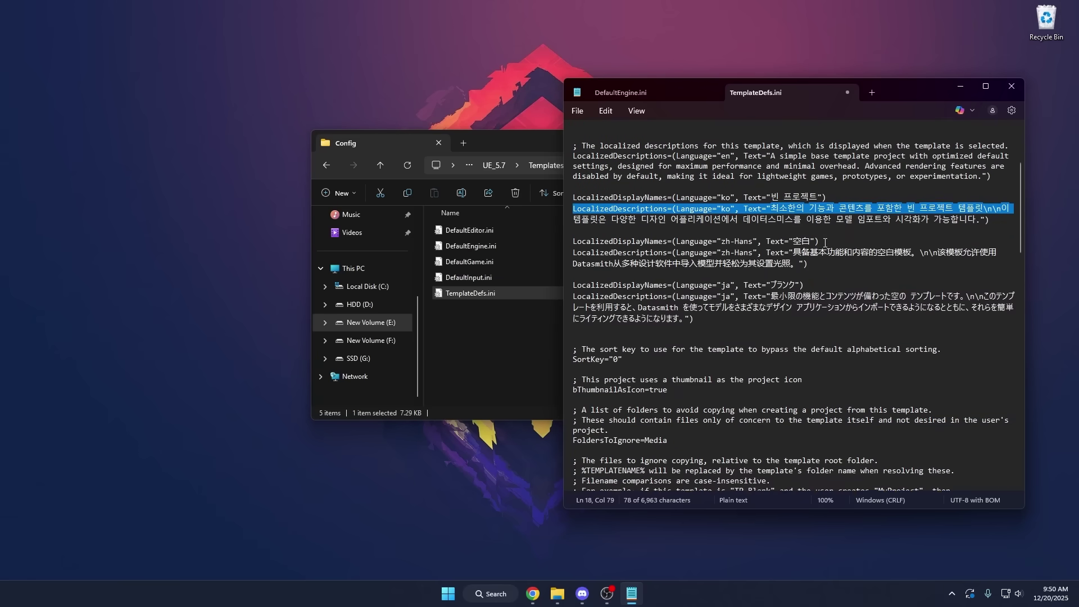
{"action": "scroll", "coordinate": [823, 191], "scroll_direction": "down", "scroll_amount": 3}
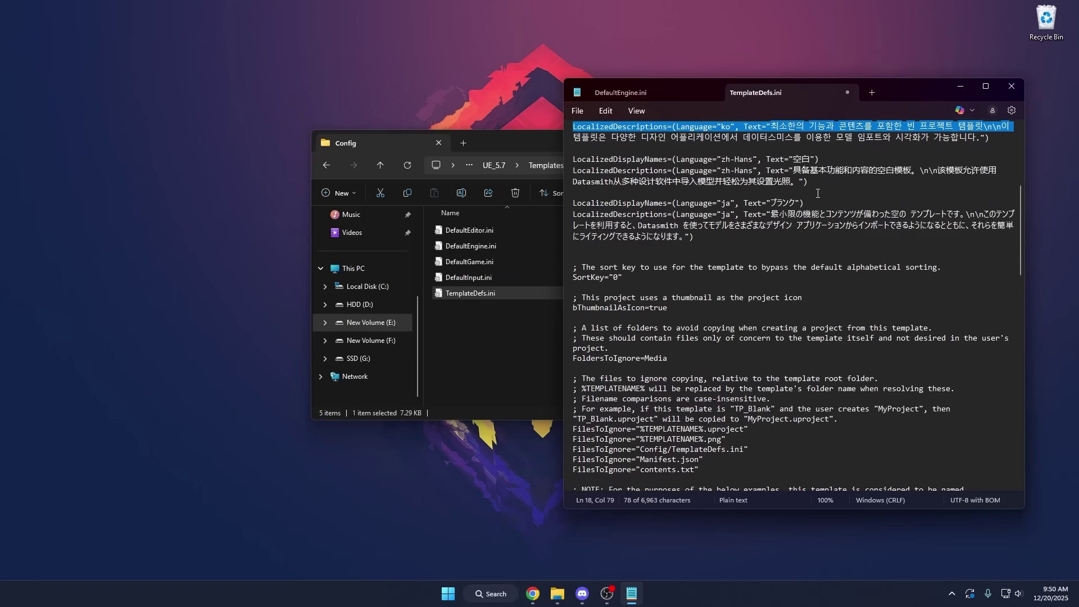
{"action": "scroll", "coordinate": [738, 248], "scroll_direction": "down", "scroll_amount": 1}
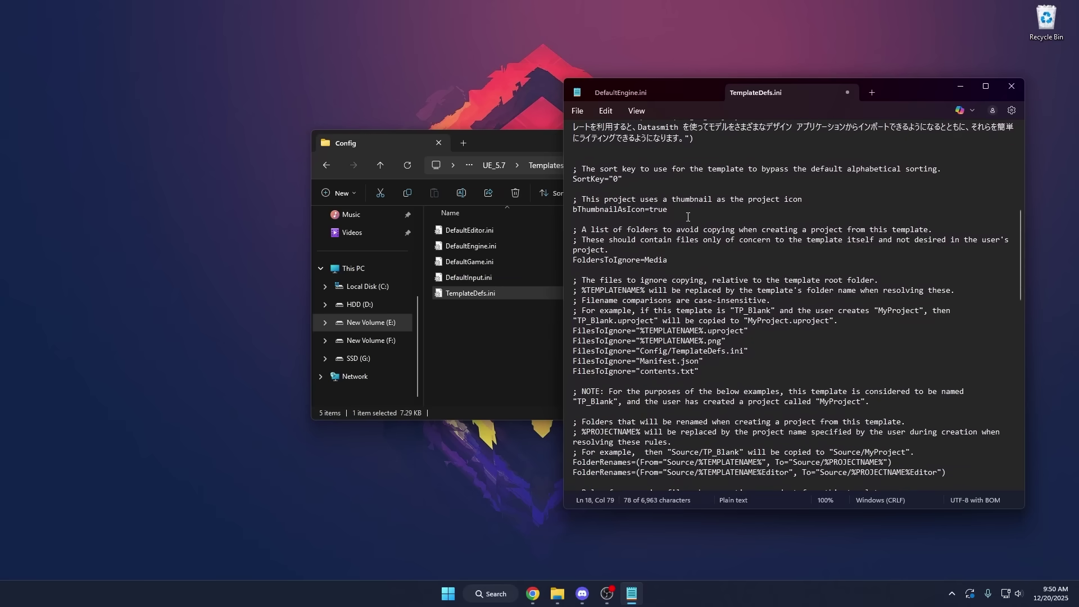
Step: Set the Categories value in TemplateDefs.ini to Games, and save and close the file
{"action": "scroll", "coordinate": [687, 217], "scroll_direction": "up", "scroll_amount": 10}
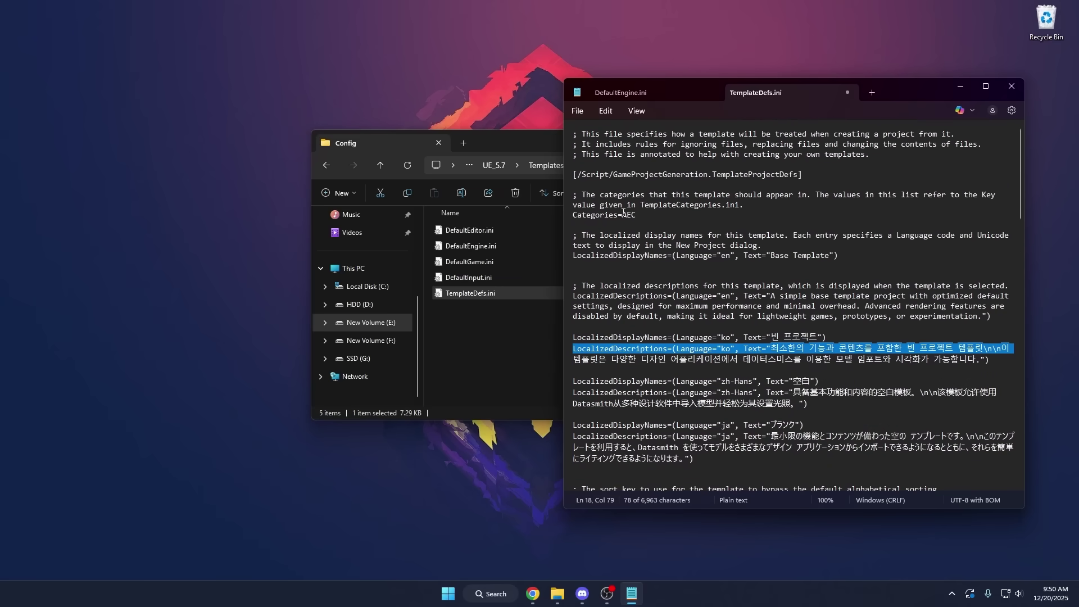
{"action": "left_click_drag", "start_coordinate": [579, 217], "coordinate": [642, 215]}
{"action": "left_click", "coordinate": [700, 213]}
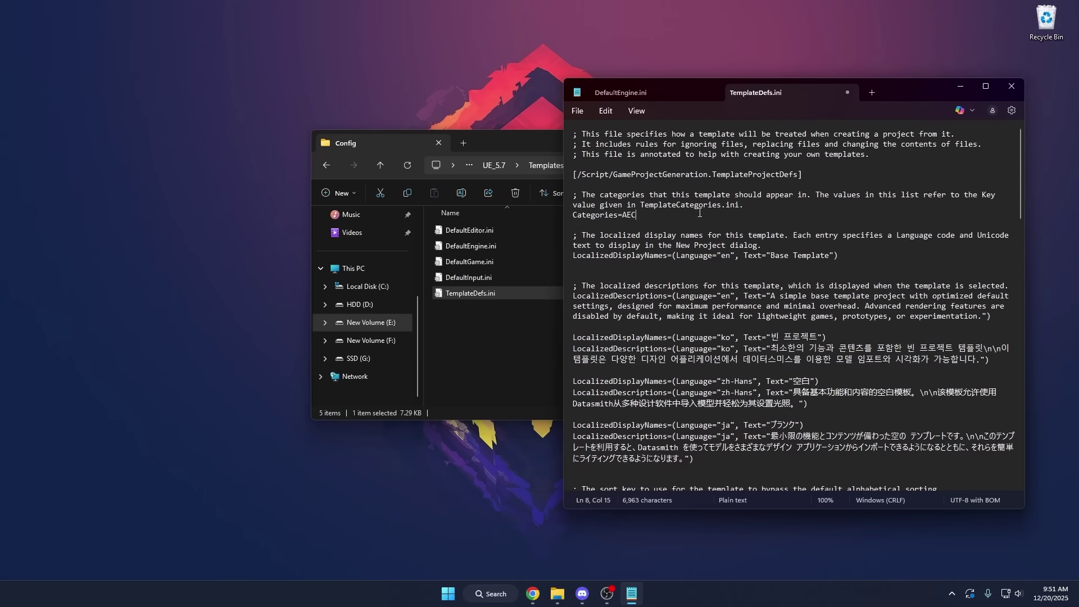
{"action": "type", "text": "Games"}
{"action": "left_click", "coordinate": [577, 111]}
{"action": "left_click", "coordinate": [590, 216]}
{"action": "scroll", "coordinate": [766, 227], "scroll_direction": "down", "scroll_amount": 8}
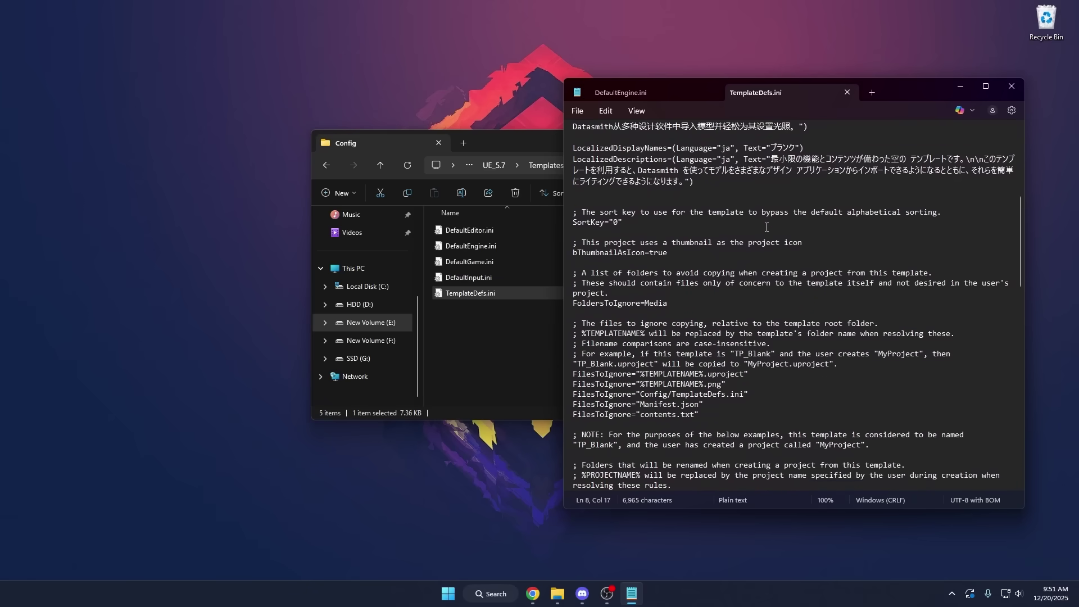
{"action": "scroll", "coordinate": [766, 228], "scroll_direction": "down", "scroll_amount": 10}
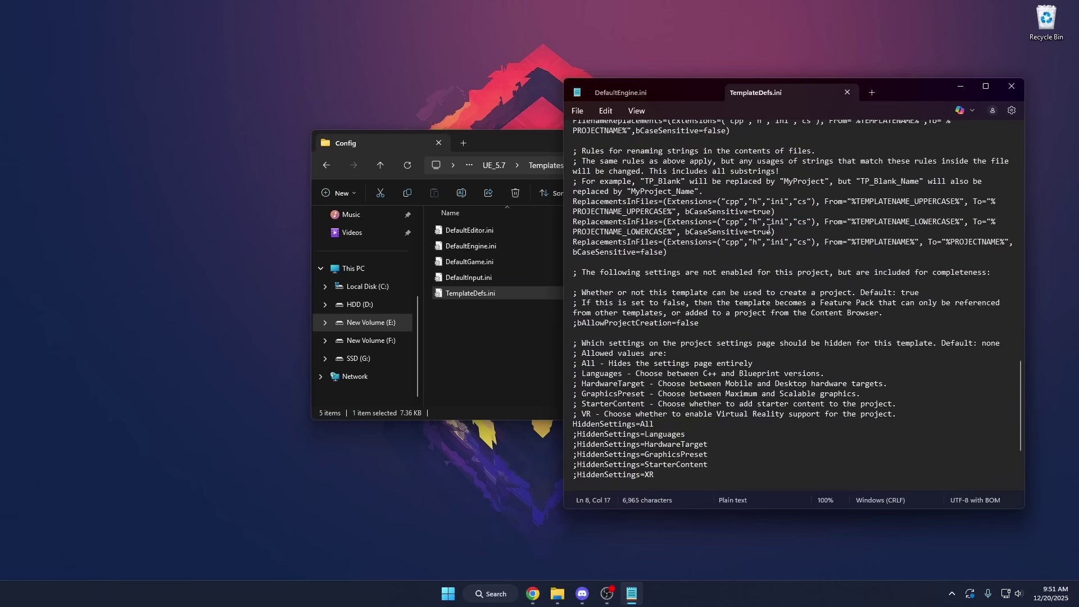
{"action": "scroll", "coordinate": [768, 227], "scroll_direction": "down", "scroll_amount": 4}
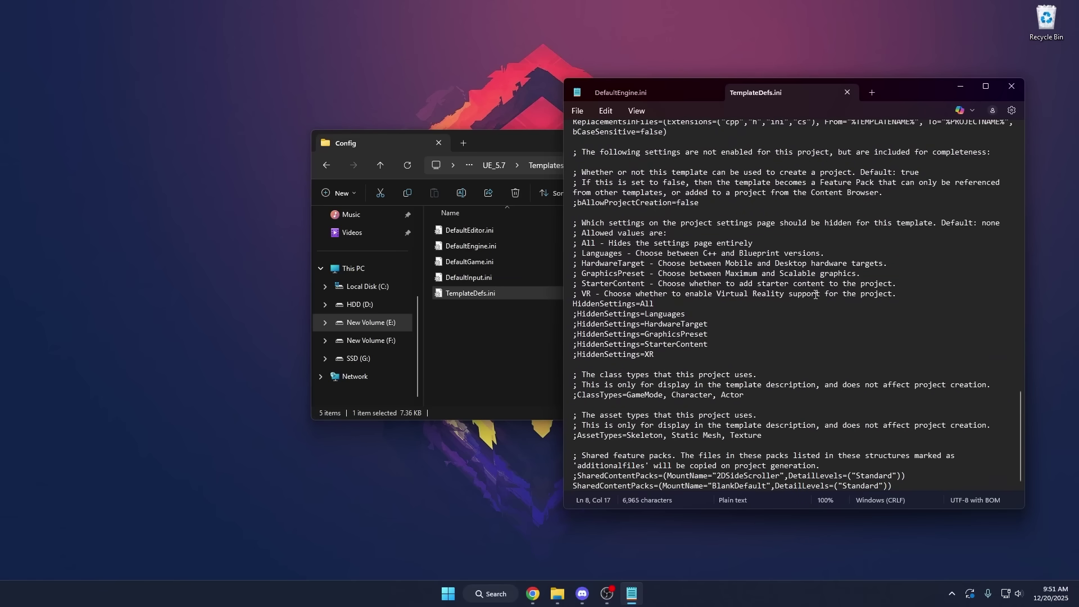
{"action": "scroll", "coordinate": [866, 288], "scroll_direction": "up", "scroll_amount": 10}
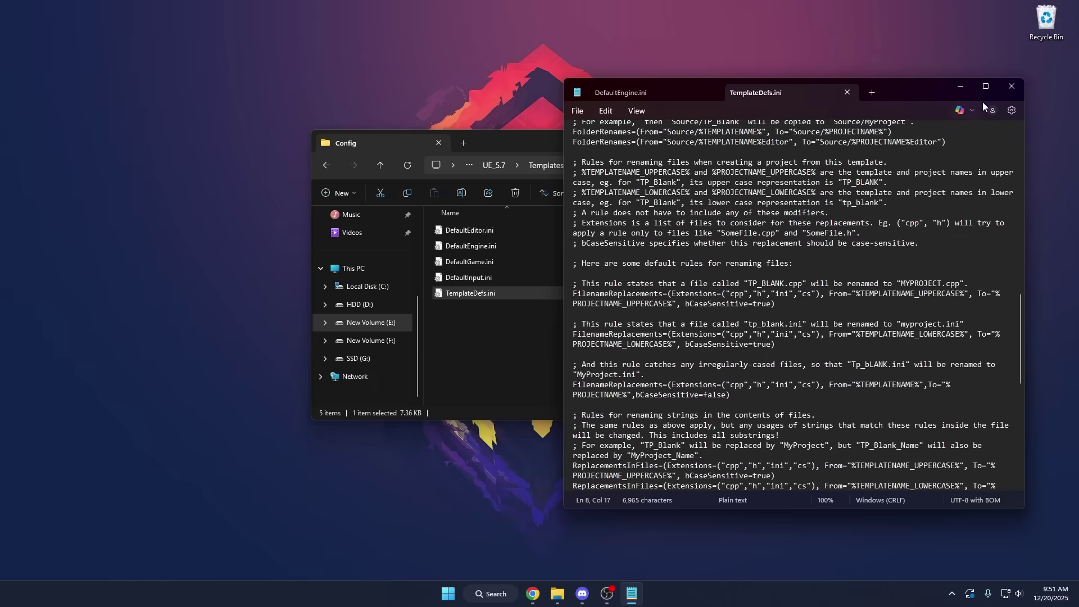
{"action": "left_click", "coordinate": [1003, 89]}
Step: Rename BaseTemplate.uproject in the TP_BaseTemplateBP folder to TP_BaseTemplateBP.uproject, matching the template folder's name
{"action": "left_click", "coordinate": [627, 166]}
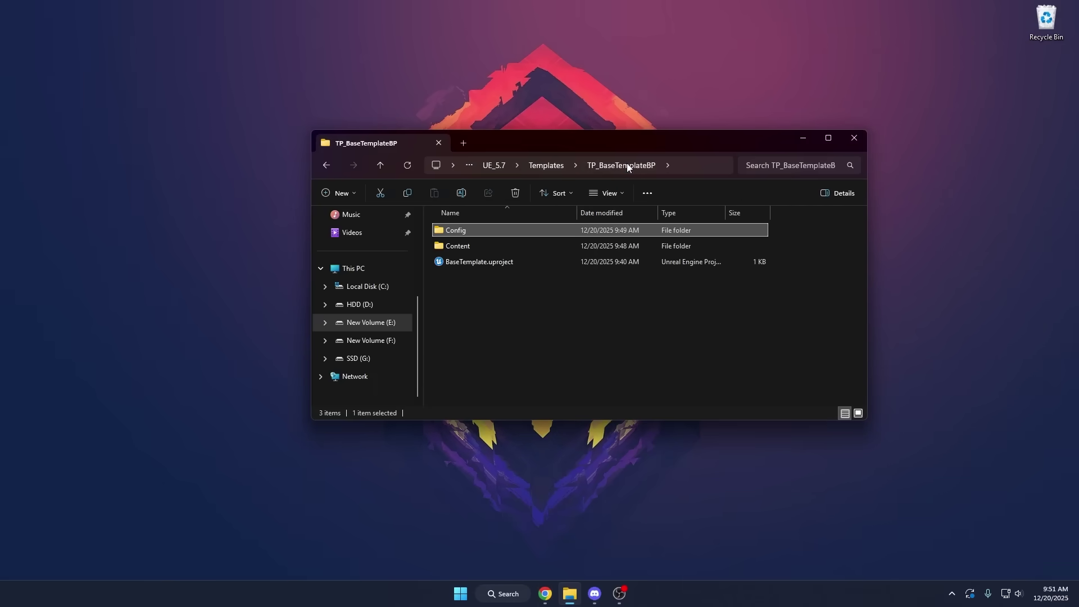
{"action": "left_click", "coordinate": [463, 262]}
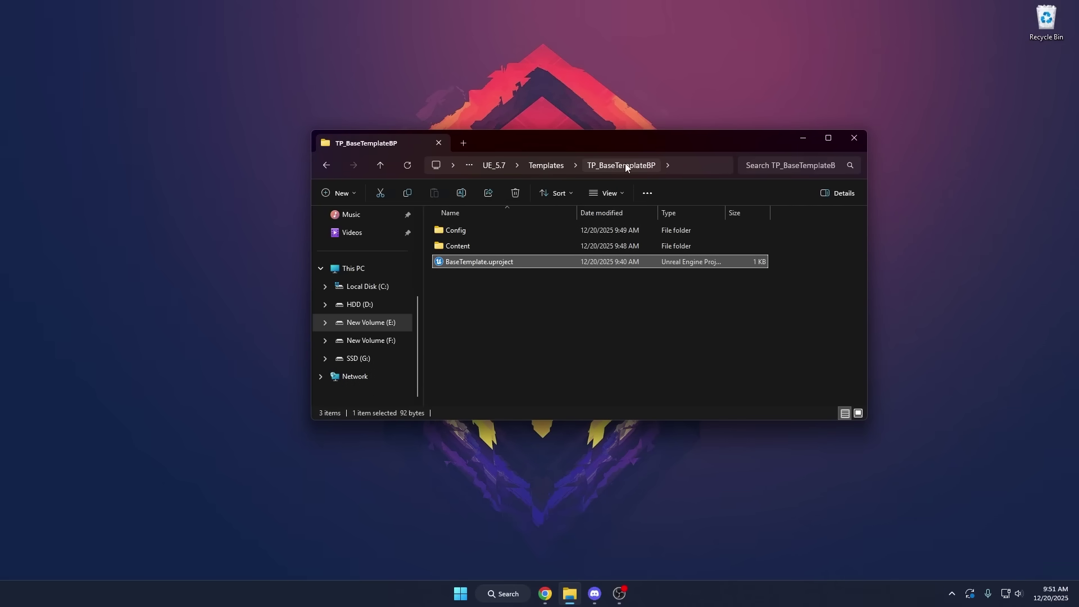
{"action": "left_click", "coordinate": [688, 165]}
{"action": "left_click", "coordinate": [599, 165]}
{"action": "left_click_drag", "start_coordinate": [599, 164], "coordinate": [507, 166]}
{"action": "key", "text": "ctrl+c"}
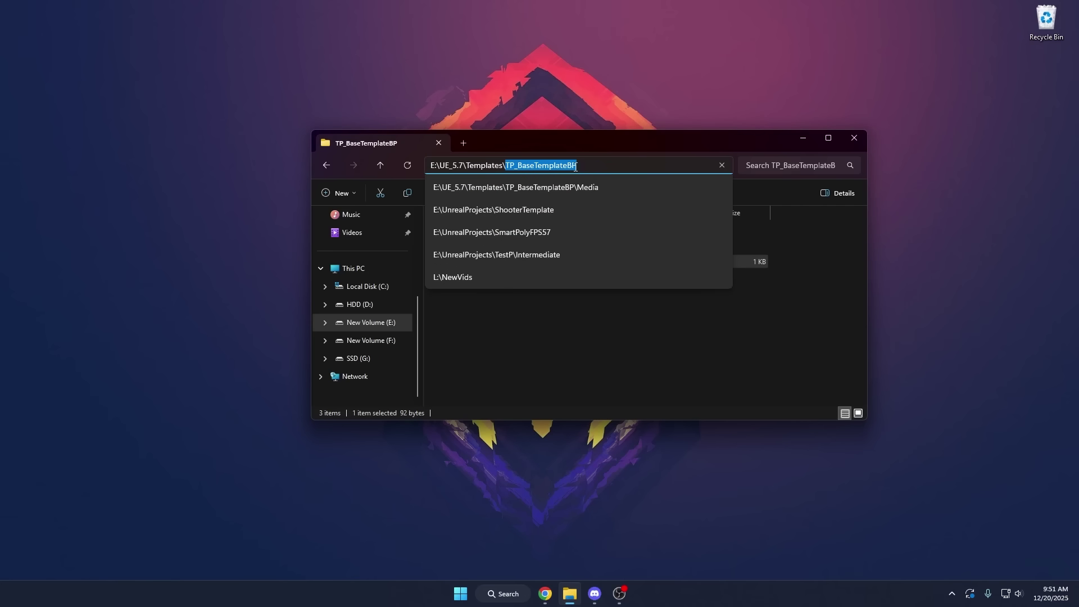
{"action": "left_click", "coordinate": [596, 363]}
{"action": "left_click", "coordinate": [460, 261]}
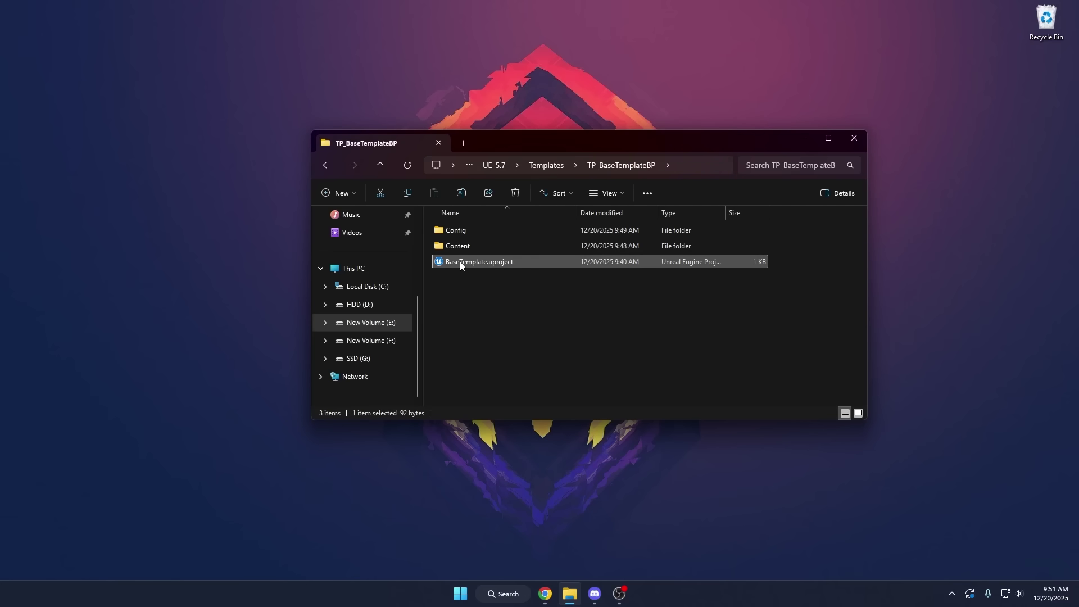
{"action": "left_click", "coordinate": [460, 262]}
{"action": "key", "text": "ctrl+v"}
{"action": "left_click", "coordinate": [515, 286]}
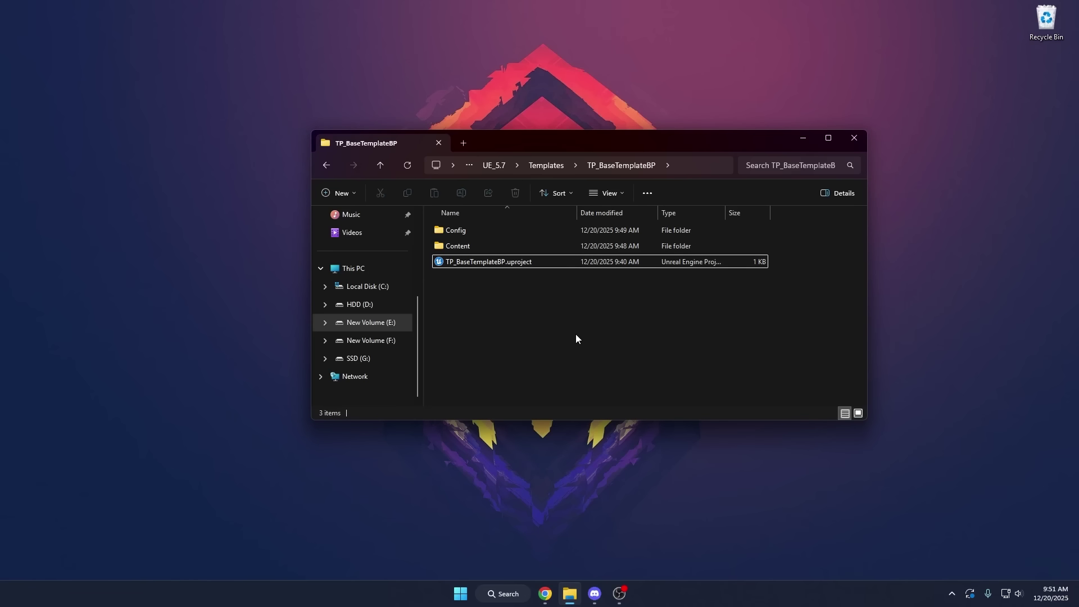
Step: Copy the Media folder from the TP_AEC_BlankBP template into the TP_BaseTemplateBP folder
{"action": "left_click", "coordinate": [540, 164]}
{"action": "left_click", "coordinate": [456, 281]}
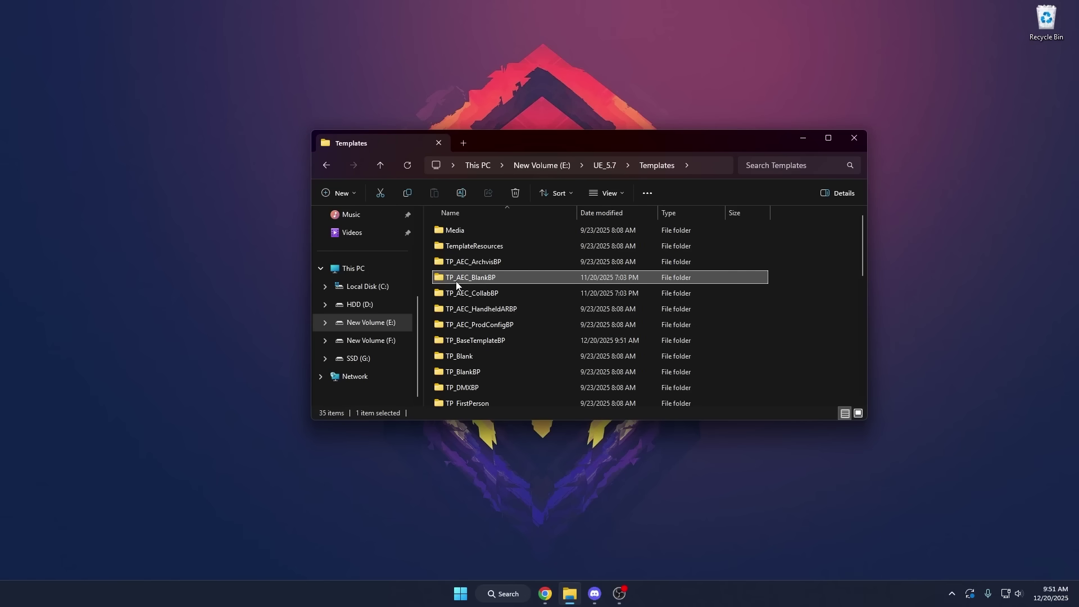
{"action": "double_click", "coordinate": [488, 278]}
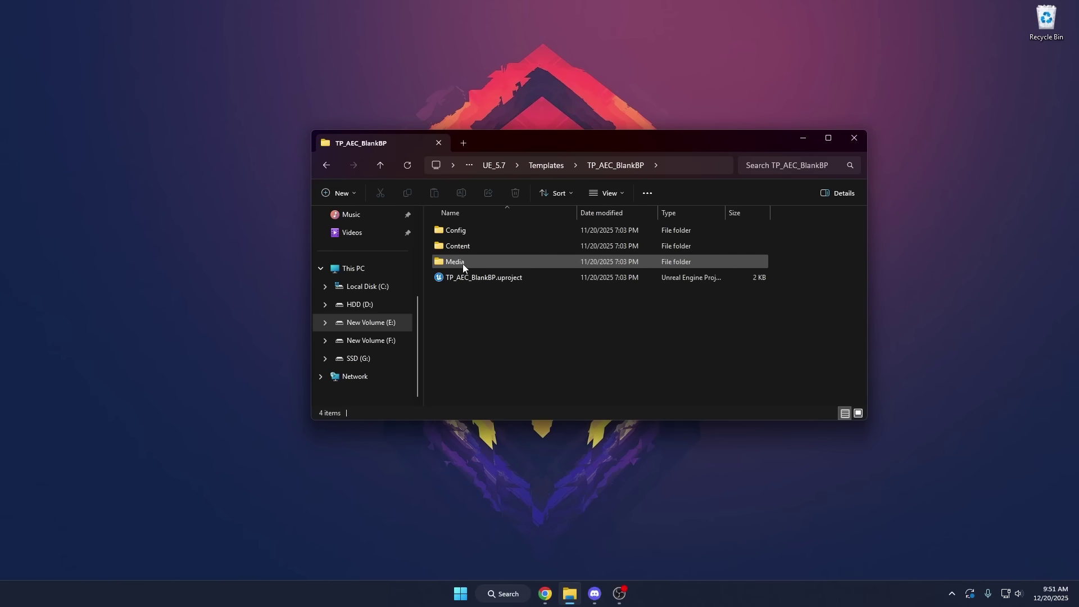
{"action": "left_click", "coordinate": [464, 263]}
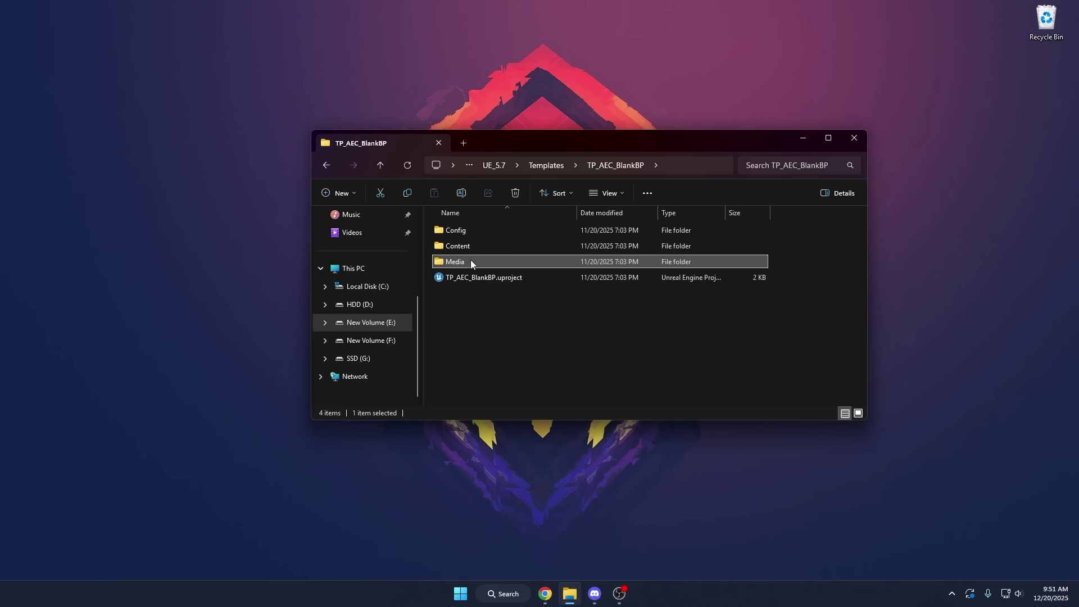
{"action": "key", "text": "ctrl+c"}
{"action": "left_click", "coordinate": [551, 166]}
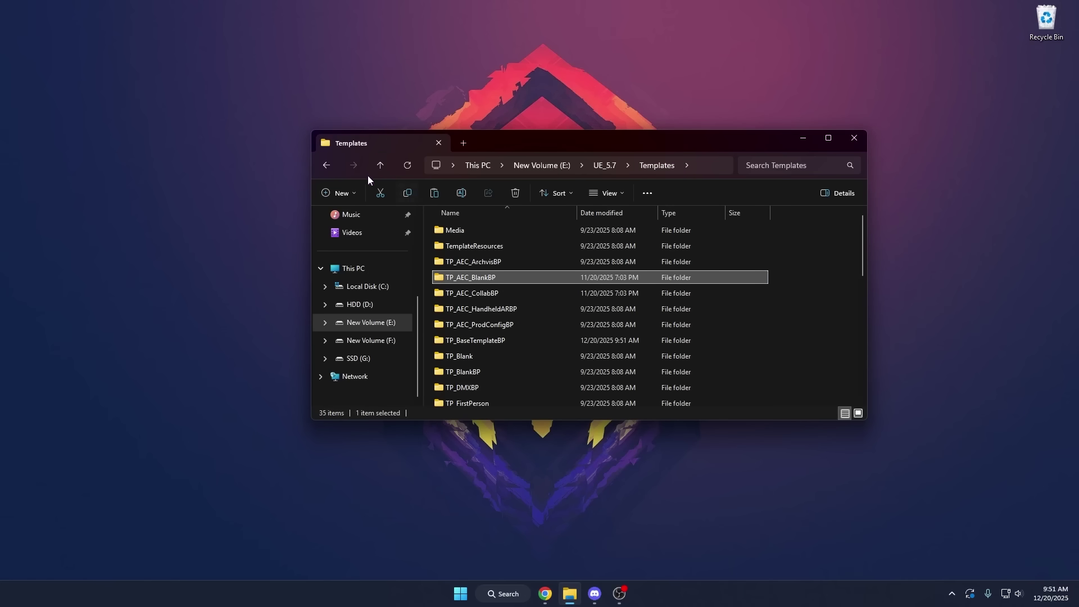
{"action": "left_click", "coordinate": [330, 164]}
{"action": "left_click", "coordinate": [330, 164]}
{"action": "double_click", "coordinate": [476, 340]}
{"action": "key", "text": "ctrl+v"}
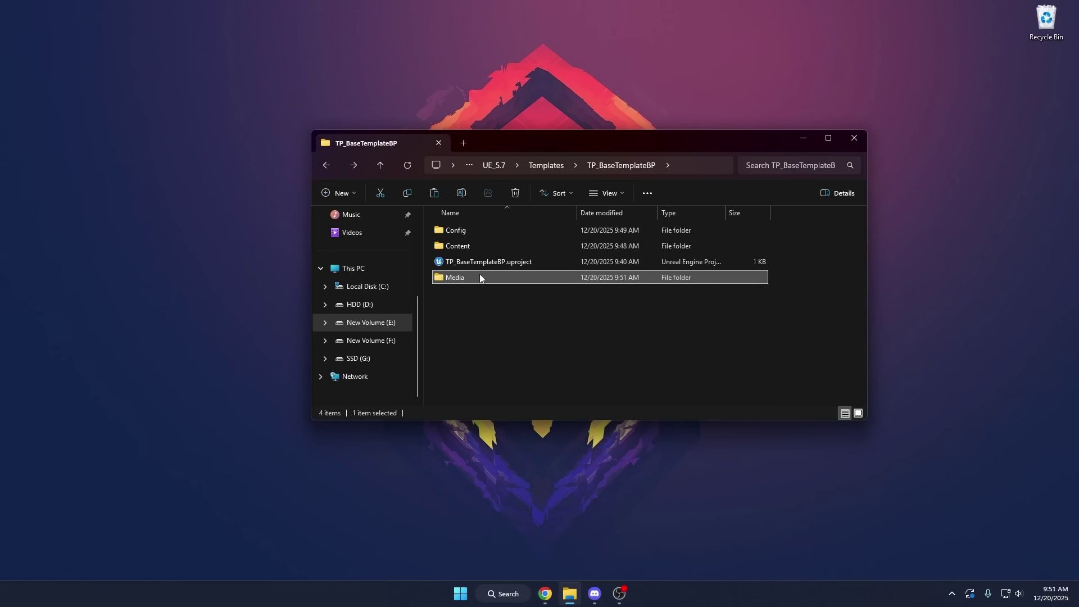
Step: Rename the TP_AEC_BlankBP.png thumbnail in the copied Media folder to TP_BaseTemplateBP.png
{"action": "double_click", "coordinate": [478, 275]}
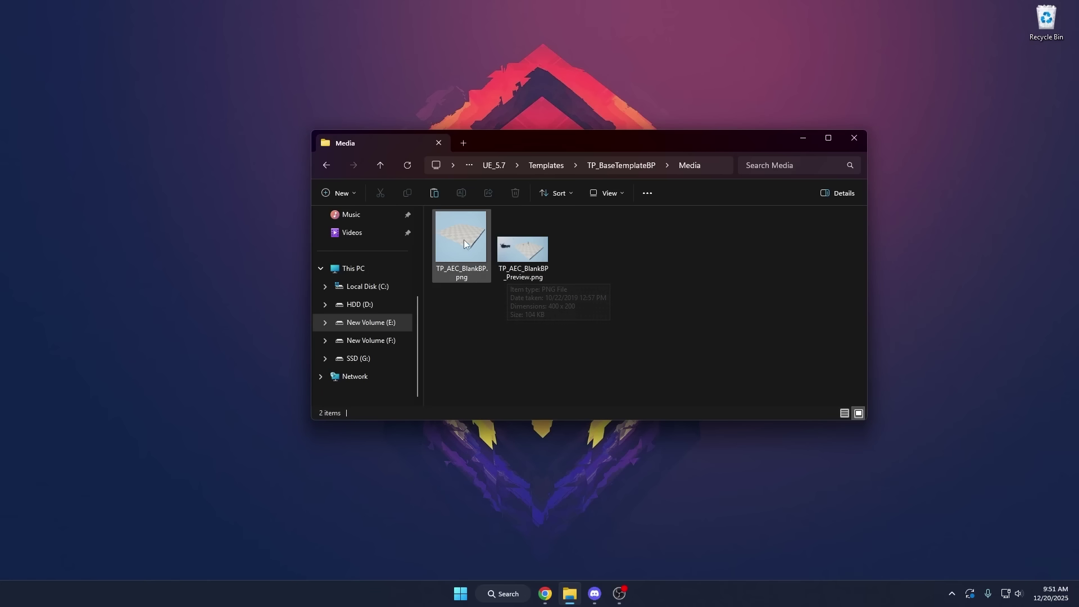
{"action": "left_click", "coordinate": [710, 168]}
{"action": "left_click", "coordinate": [647, 165]}
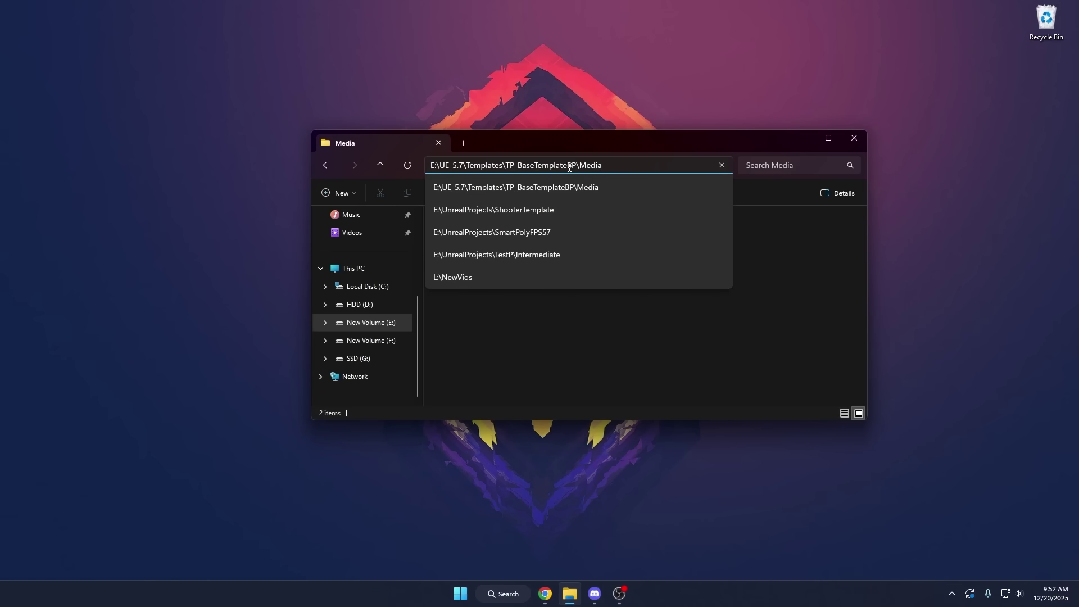
{"action": "left_click_drag", "start_coordinate": [579, 168], "coordinate": [510, 168]}
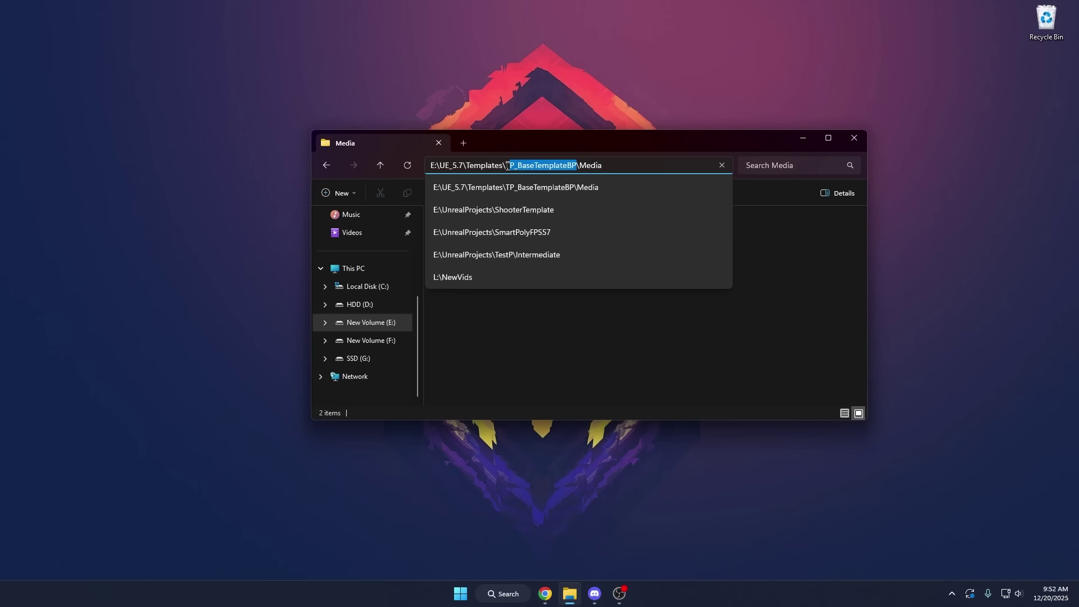
{"action": "left_click", "coordinate": [549, 319]}
{"action": "left_click", "coordinate": [448, 267]}
{"action": "left_click", "coordinate": [463, 268]}
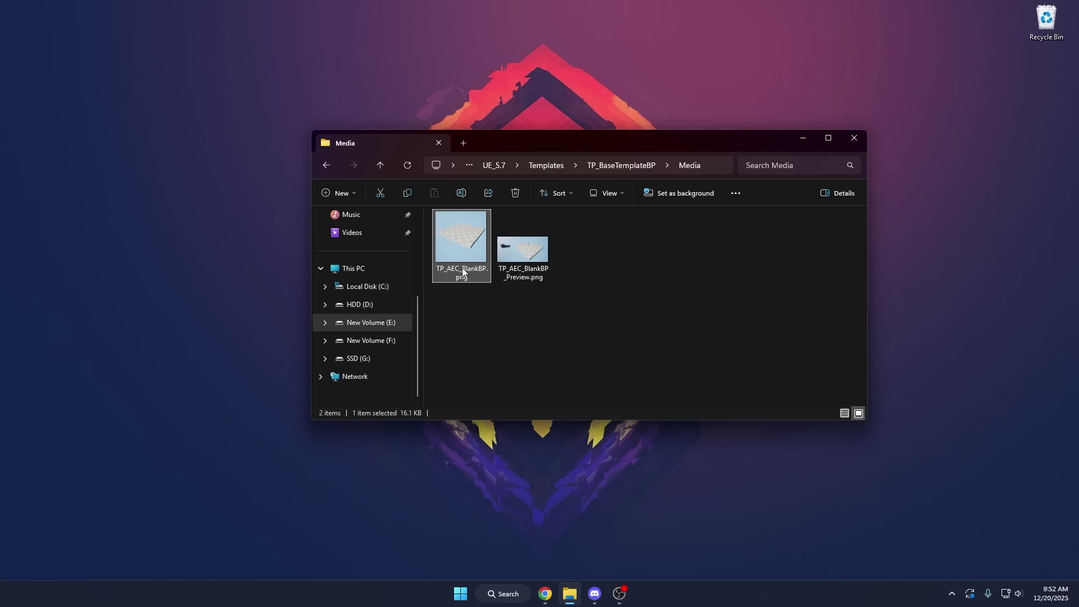
{"action": "type", "text": "TP_BaseTemplateBP"}
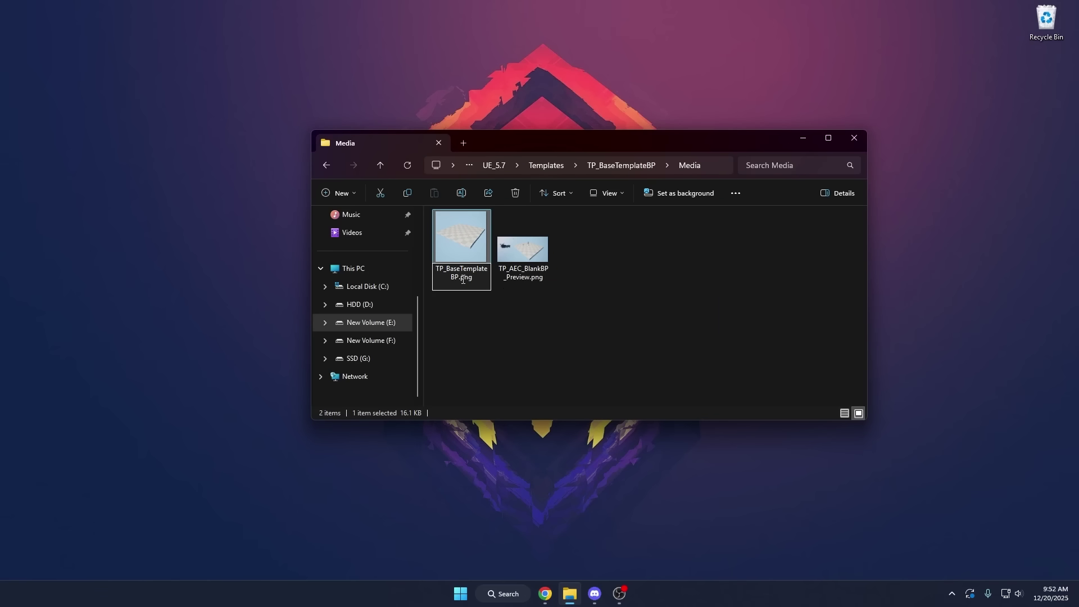
Step: Rename the preview image TP_AEC_BlankBP_Preview.png in the Media folder to TP_BaseTemplateBP_Preview.png
{"action": "left_click", "coordinate": [528, 278]}
{"action": "left_click", "coordinate": [520, 278]}
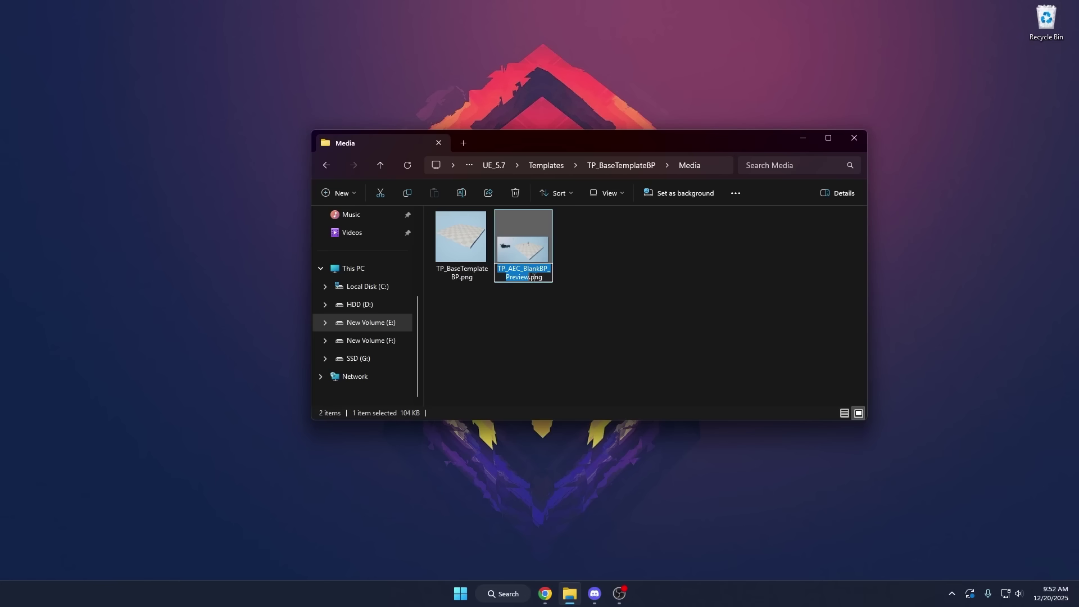
{"action": "left_click", "coordinate": [531, 273]}
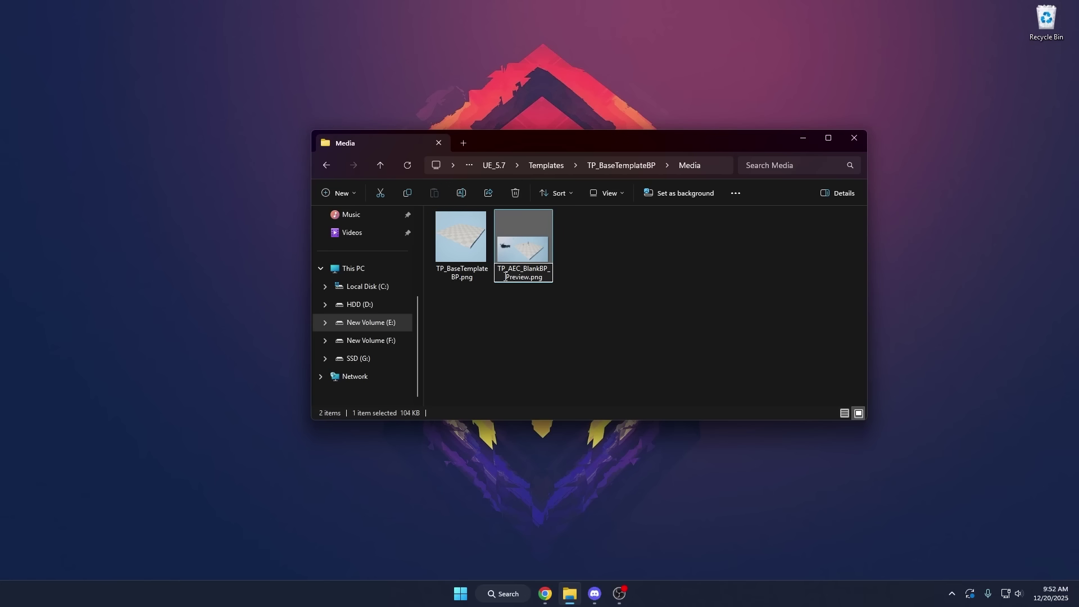
{"action": "left_click_drag", "start_coordinate": [547, 269], "coordinate": [498, 270]}
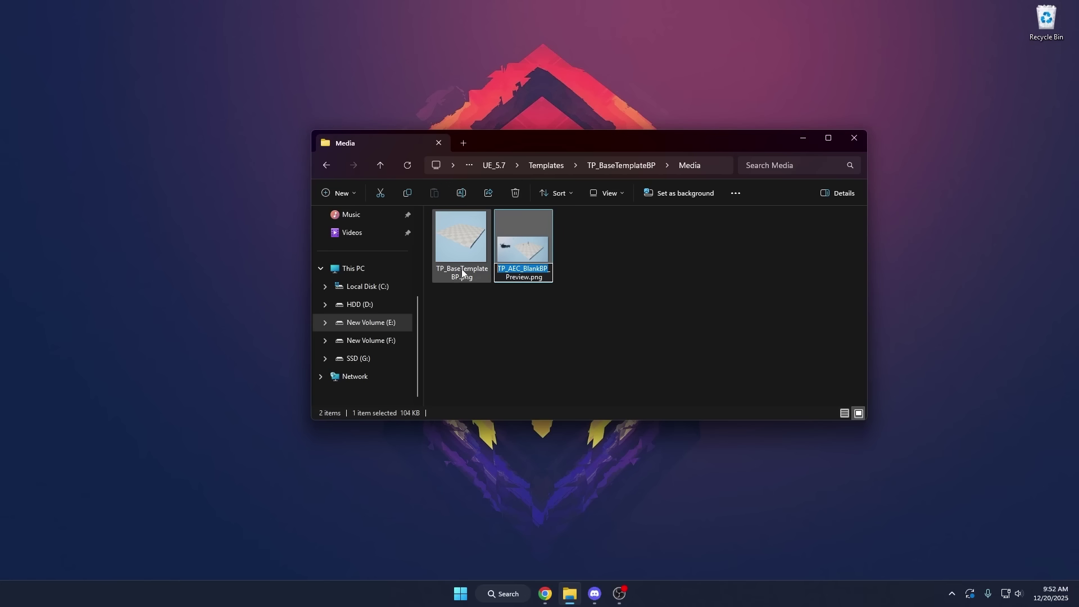
{"action": "type", "text": "TP_BaseTemplateBP"}
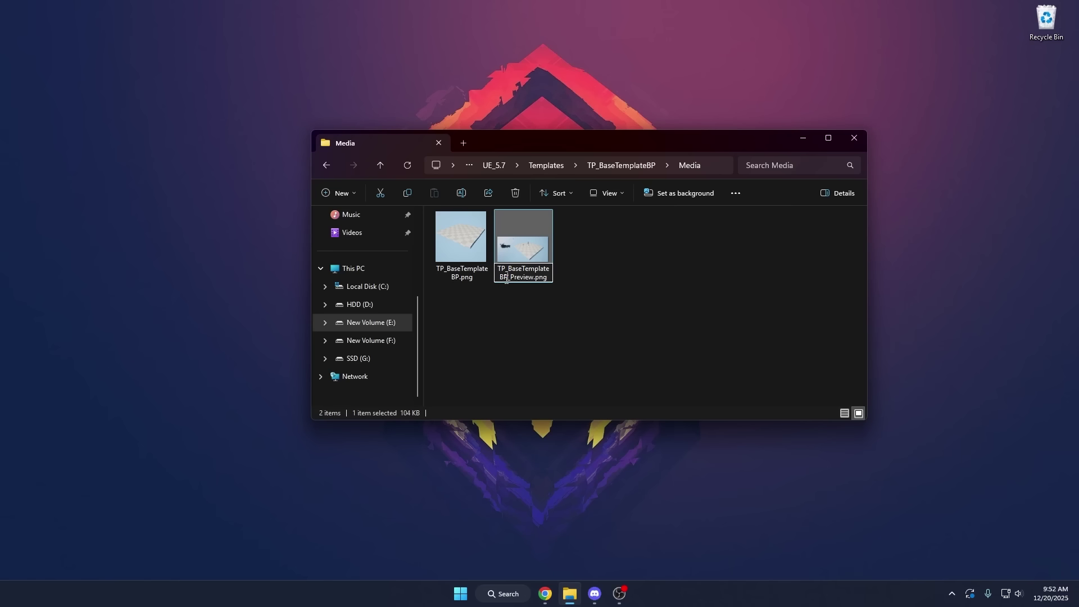
{"action": "left_click_drag", "start_coordinate": [597, 273], "coordinate": [471, 246]}
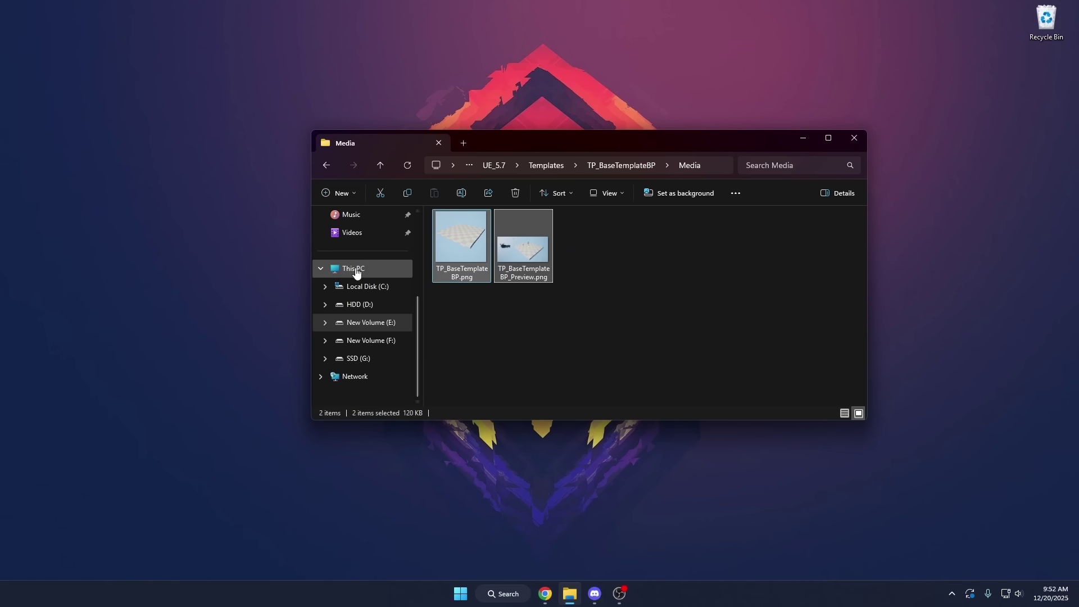
Step: Open the BaseTemplate project from the Unreal Projects folder in Documents in Unreal Editor
{"action": "scroll", "coordinate": [356, 272], "scroll_direction": "up", "scroll_amount": 3}
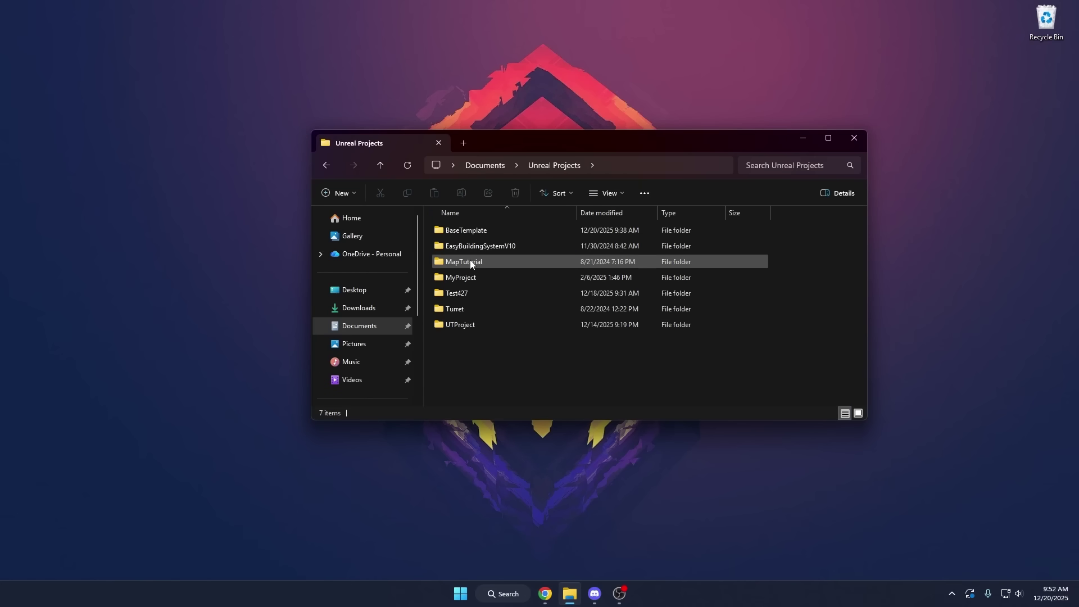
{"action": "double_click", "coordinate": [472, 230]}
{"action": "double_click", "coordinate": [483, 309]}
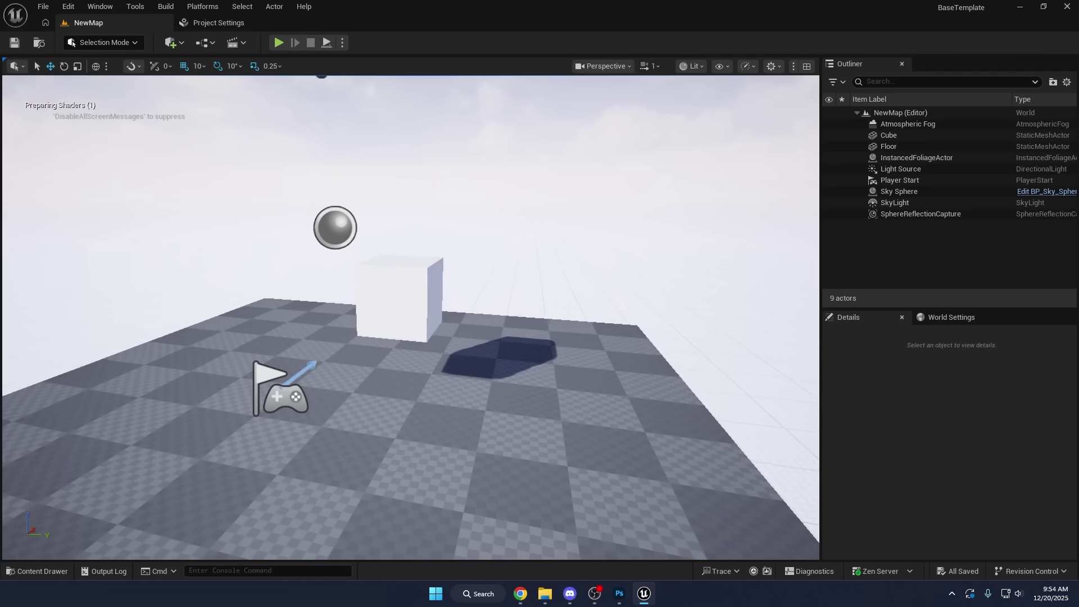
Step: Reframe the NewMap viewport on the floor and cube, and capture the viewport area with Snipping Tool
{"action": "right_click_drag", "start_coordinate": [638, 196], "coordinate": [646, 198]}
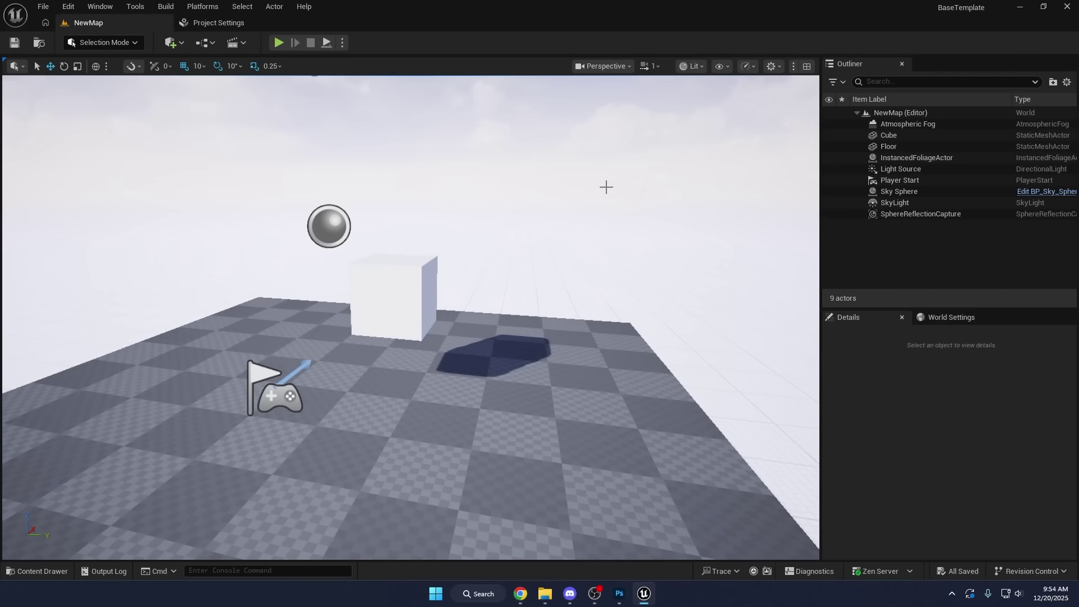
{"action": "right_click_drag", "start_coordinate": [579, 184], "coordinate": [595, 206]}
{"action": "key", "text": "s"}
{"action": "key", "text": "g"}
{"action": "key", "text": "a"}
{"action": "key", "text": "q"}
{"action": "key", "text": "super"}
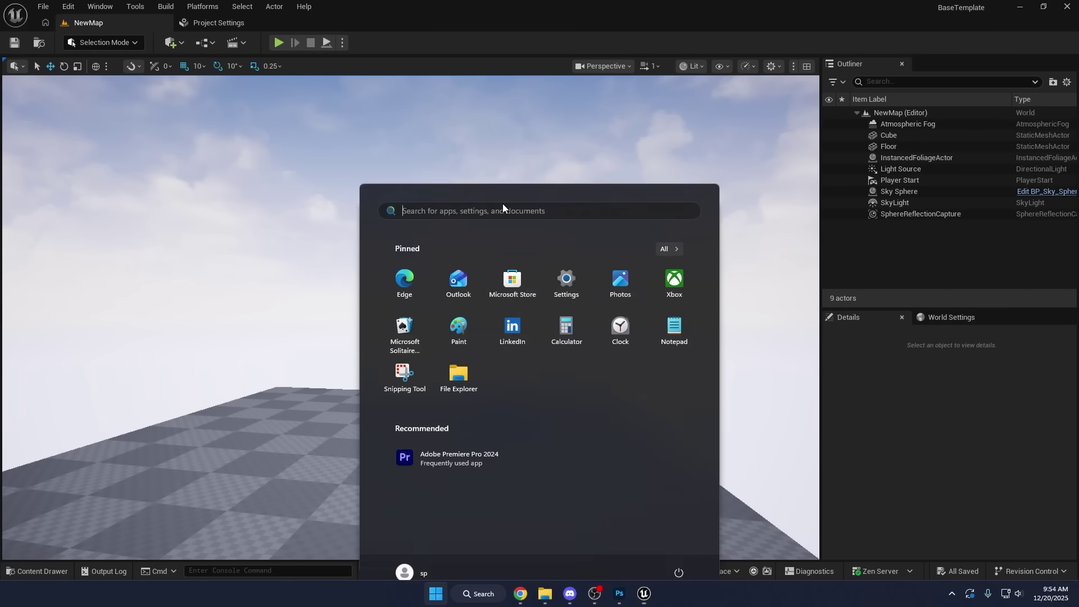
{"action": "key", "text": "super+shift+s"}
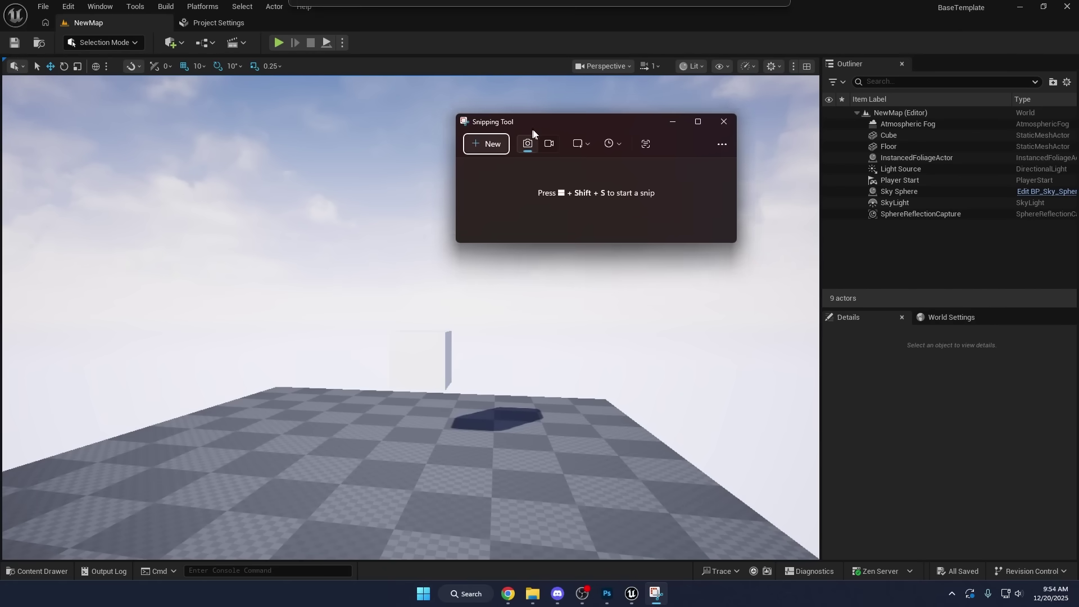
{"action": "left_click", "coordinate": [488, 143]}
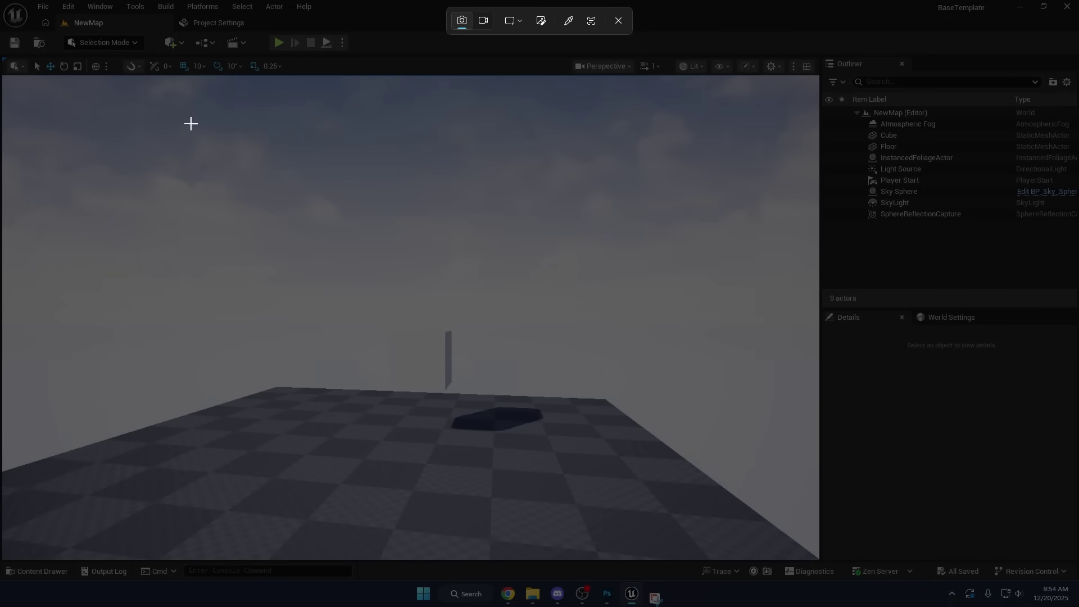
{"action": "left_click_drag", "start_coordinate": [12, 83], "coordinate": [811, 538]}
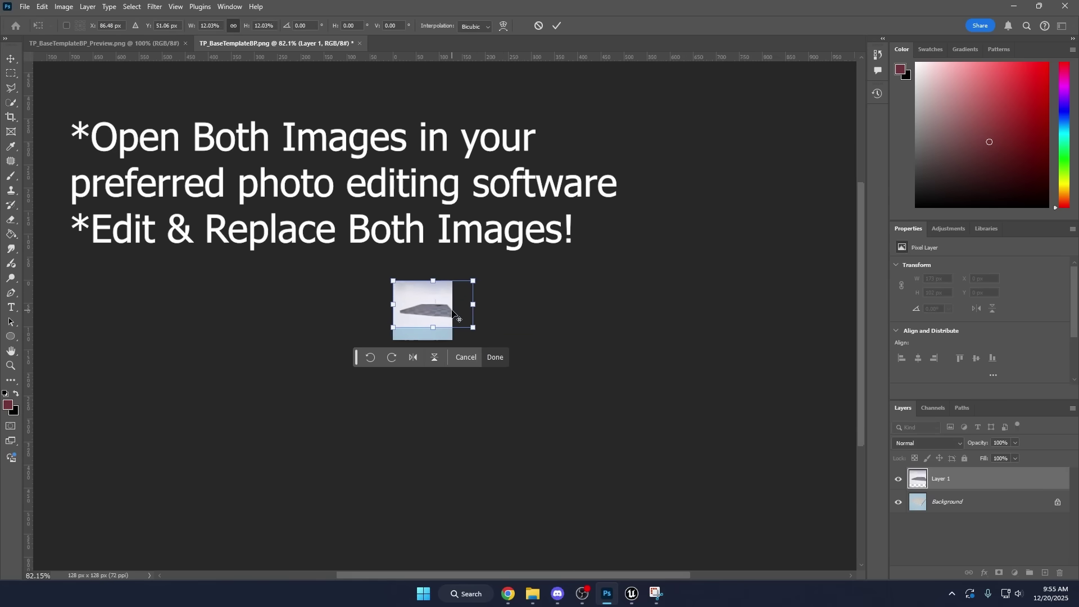
Step: In Photoshop, fit the captured image over the TP_BaseTemplateBP.png canvas and save it over the existing PNG in the template's Media folder
{"action": "scroll", "coordinate": [452, 311], "scroll_direction": "up", "scroll_amount": 8, "text": "alt"}
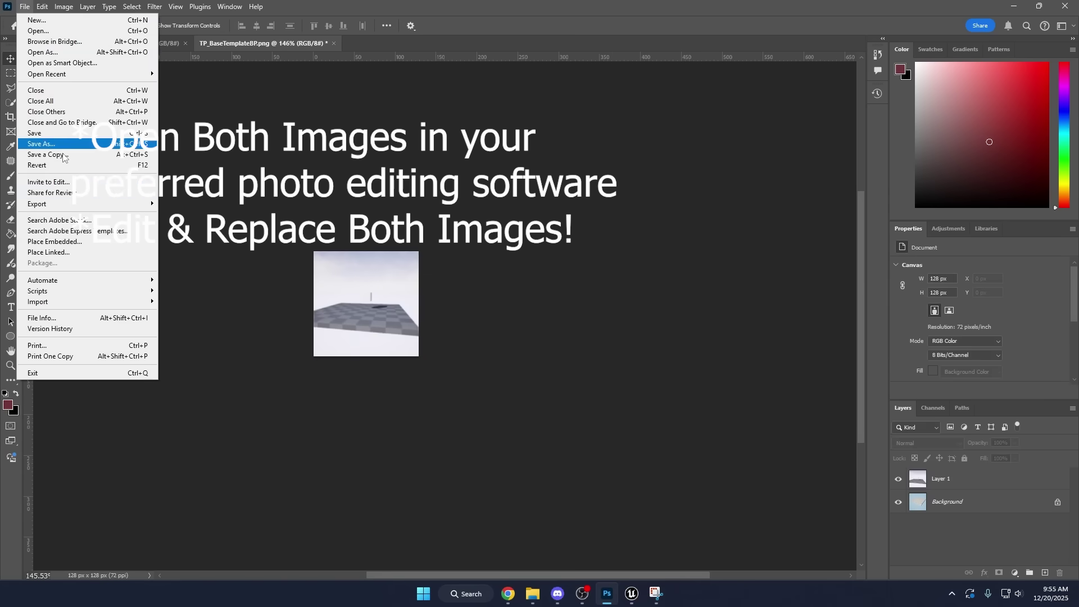
{"action": "mouse_move", "coordinate": [71, 204]}
{"action": "left_click", "coordinate": [193, 204]}
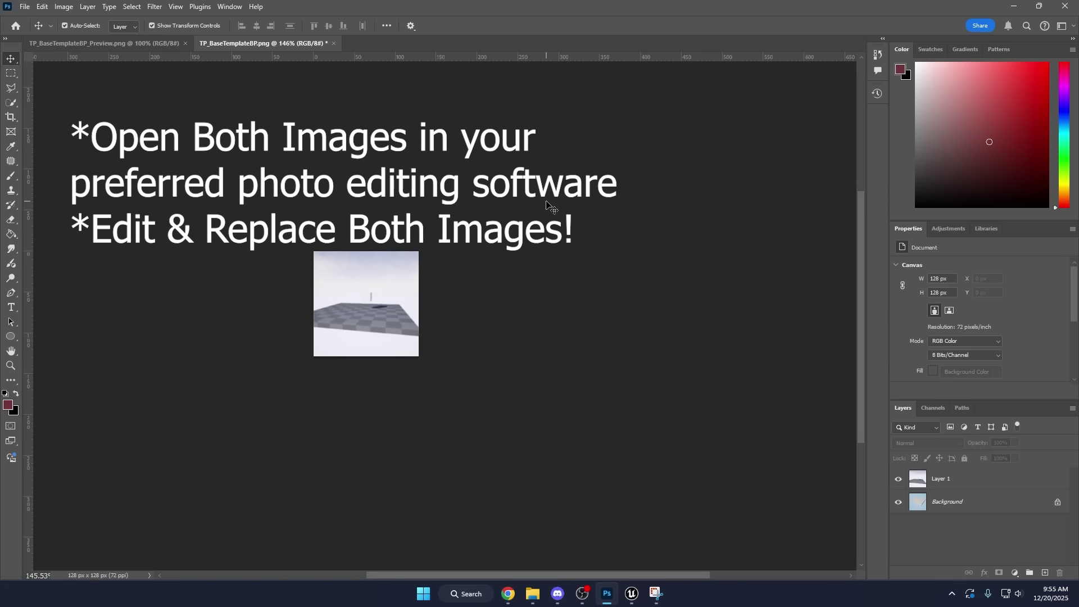
{"action": "left_click", "coordinate": [126, 121]}
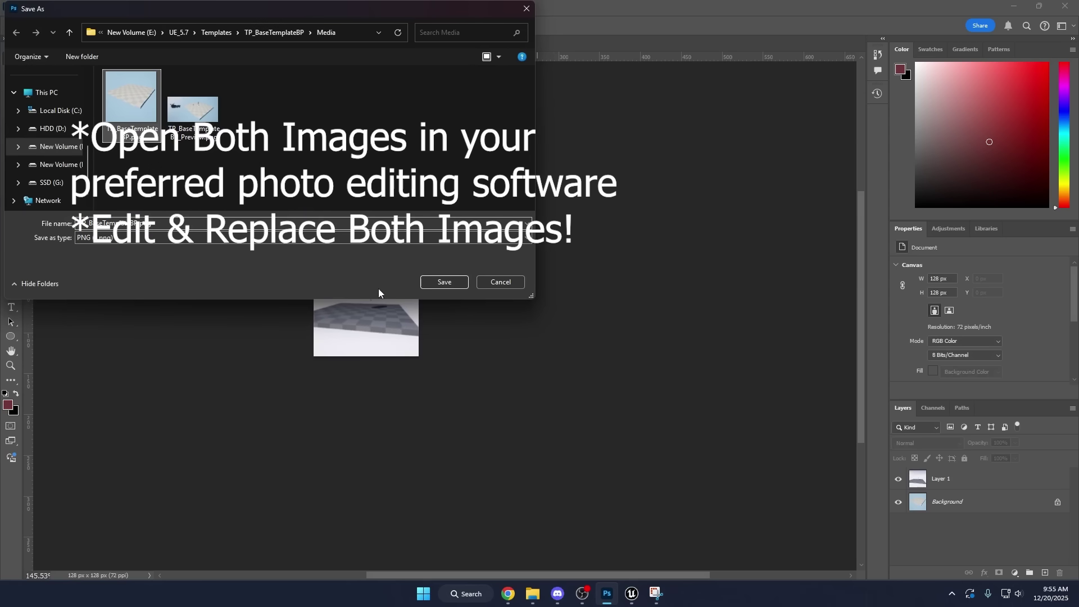
{"action": "left_click", "coordinate": [445, 282]}
{"action": "left_click", "coordinate": [565, 298]}
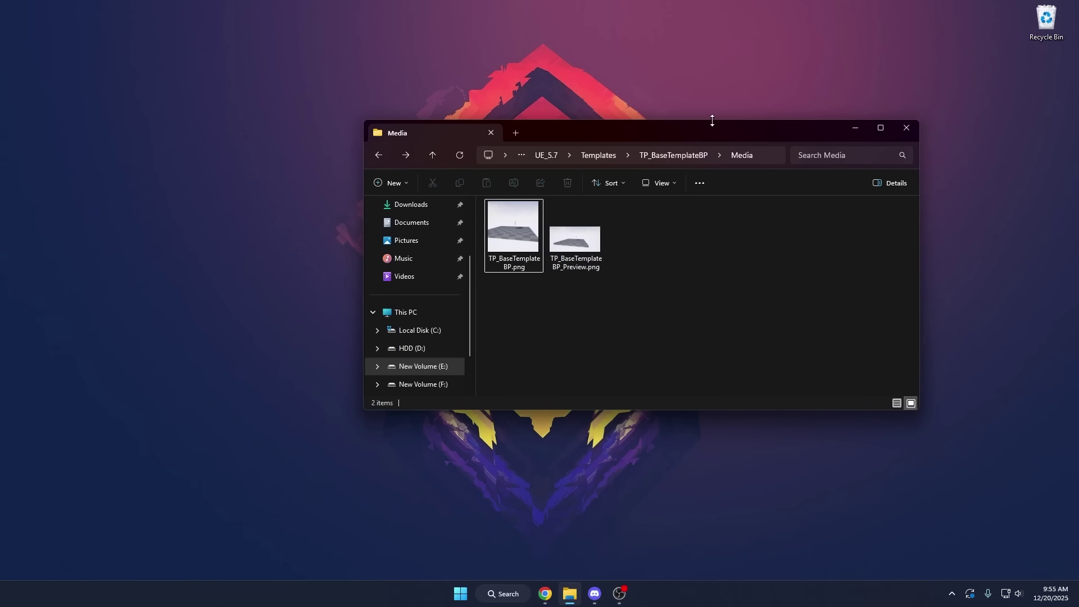
{"action": "left_click_drag", "start_coordinate": [713, 116], "coordinate": [617, 122]}
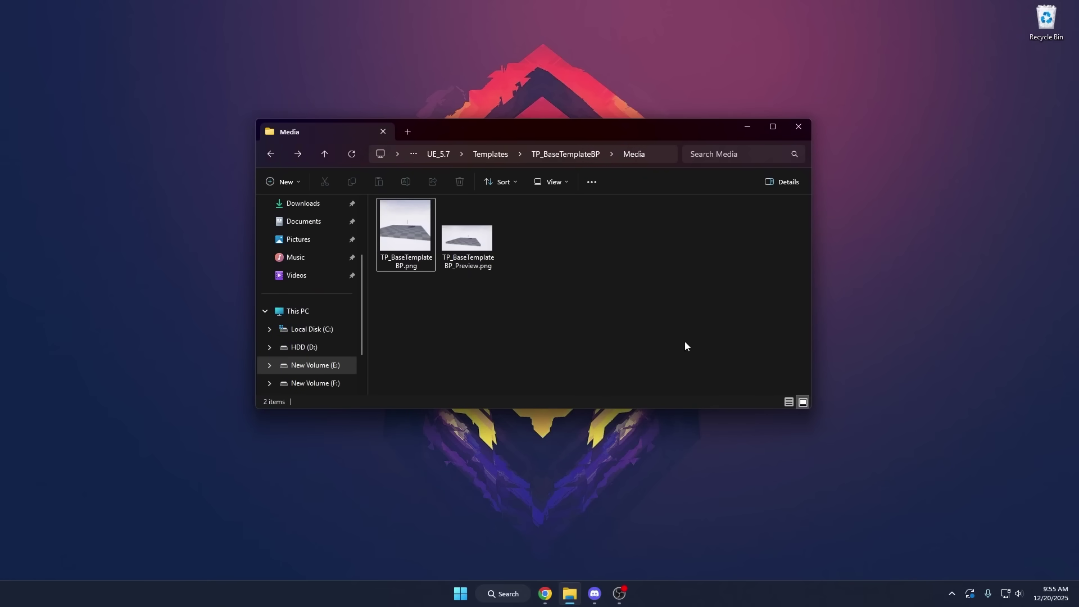
{"action": "left_click", "coordinate": [799, 127]}
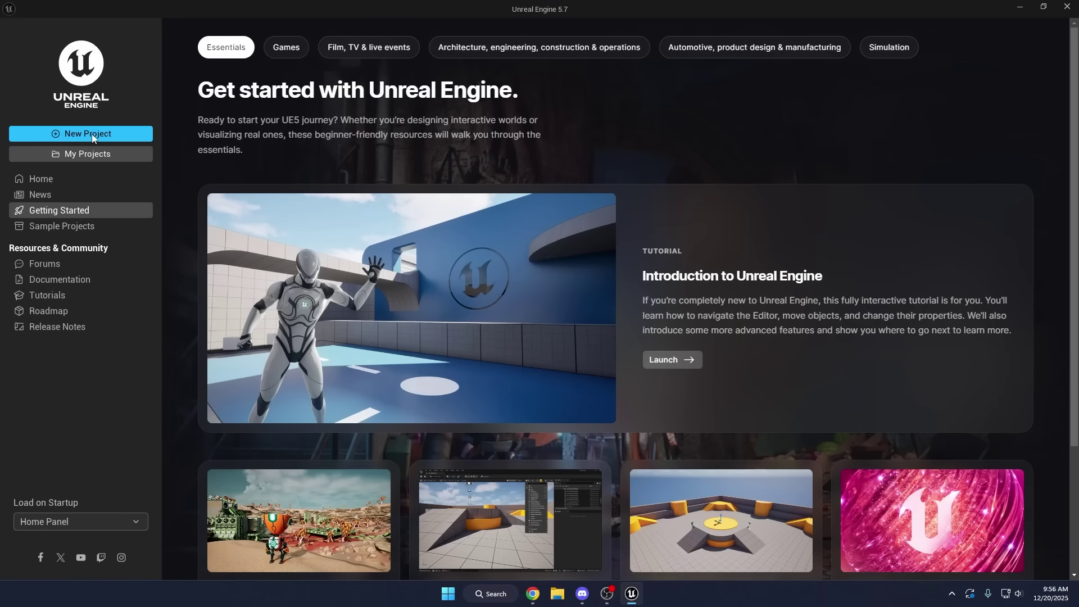
Step: Create the project MyProject5 in E:\UnrealProjects from the Base Template in the Games category, and dismiss the startup notifications
{"action": "left_click", "coordinate": [90, 134]}
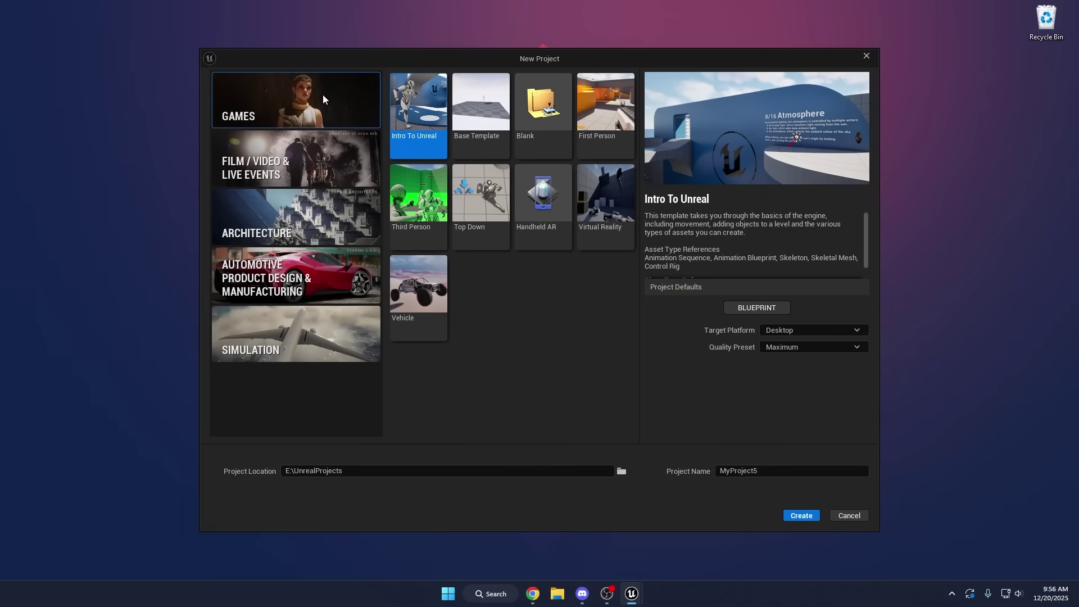
{"action": "left_click", "coordinate": [460, 122]}
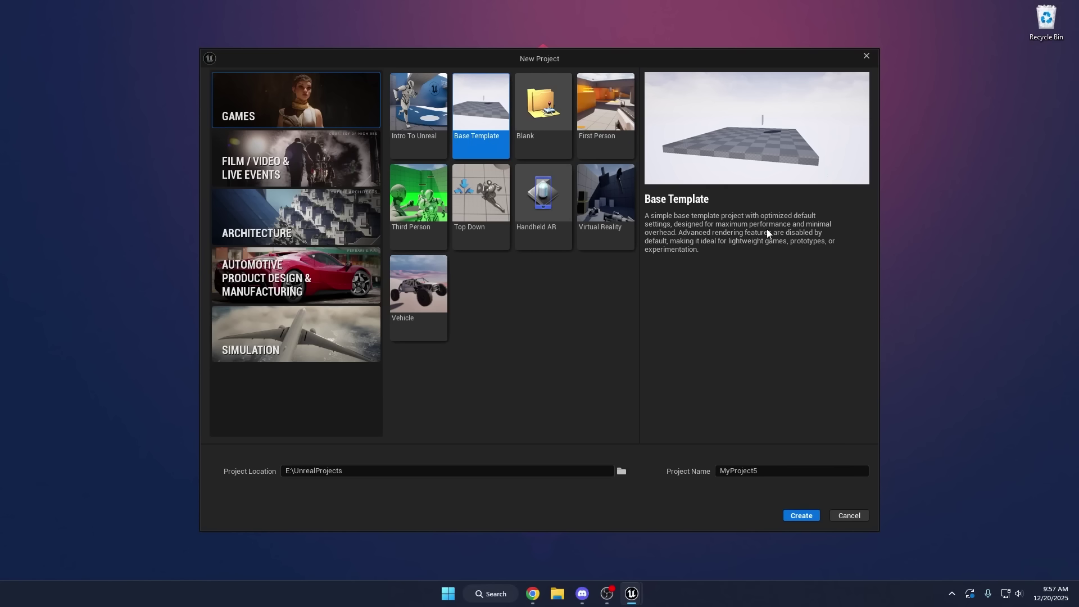
{"action": "double_click", "coordinate": [738, 471]}
{"action": "left_click", "coordinate": [712, 470]}
{"action": "left_click", "coordinate": [805, 515]}
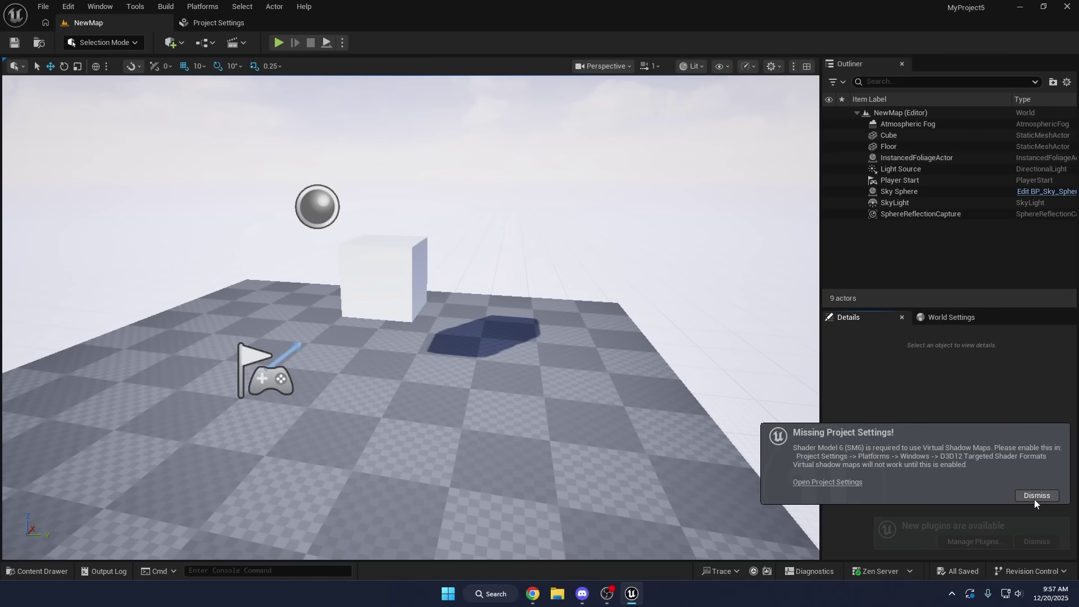
{"action": "left_click", "coordinate": [1037, 541]}
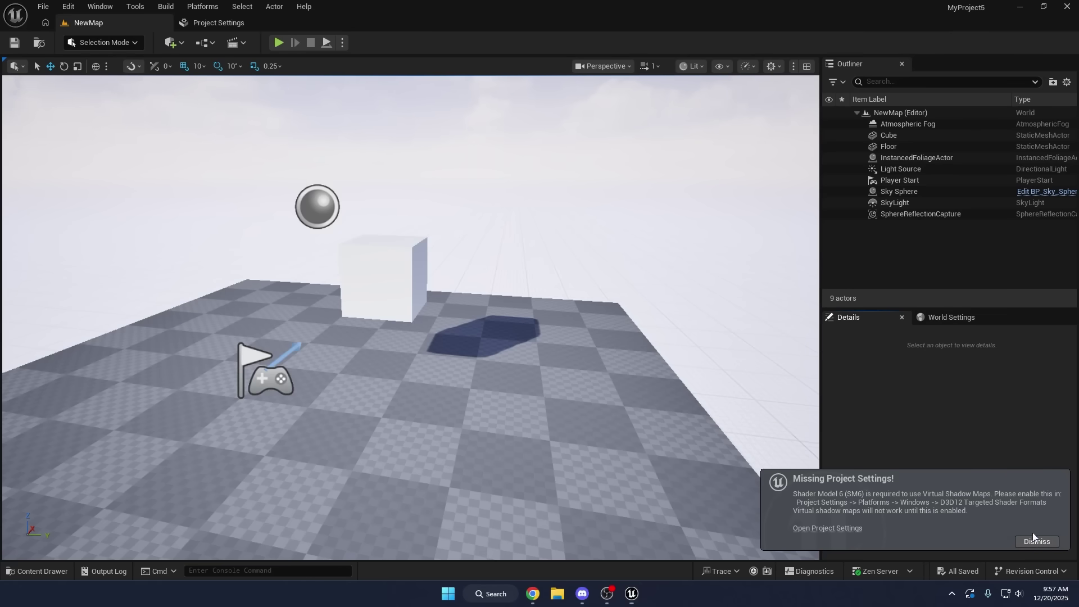
Step: Find the virtual shadow option in the project settings and set Shadow Map Method to Shadow Maps
{"action": "left_click", "coordinate": [216, 26]}
{"action": "left_click", "coordinate": [232, 49]}
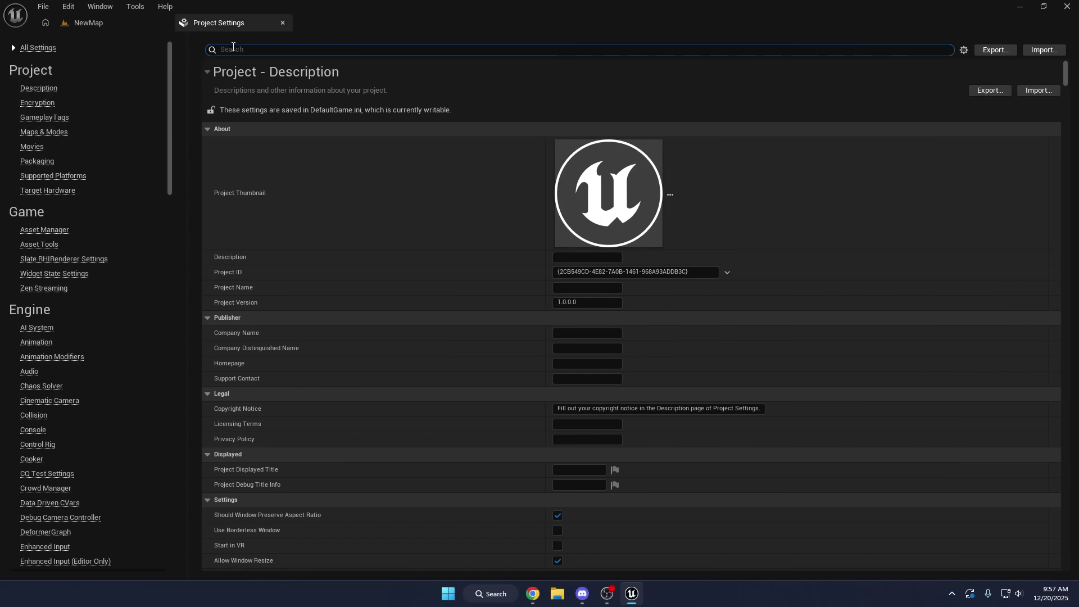
{"action": "type", "text": "virtual s"}
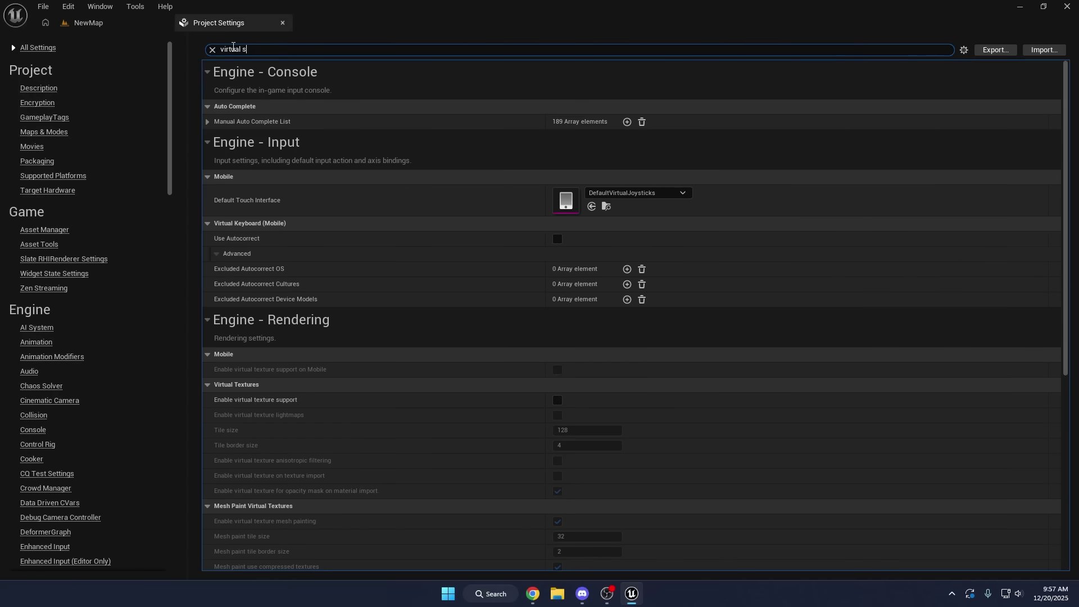
{"action": "type", "text": "hadow"}
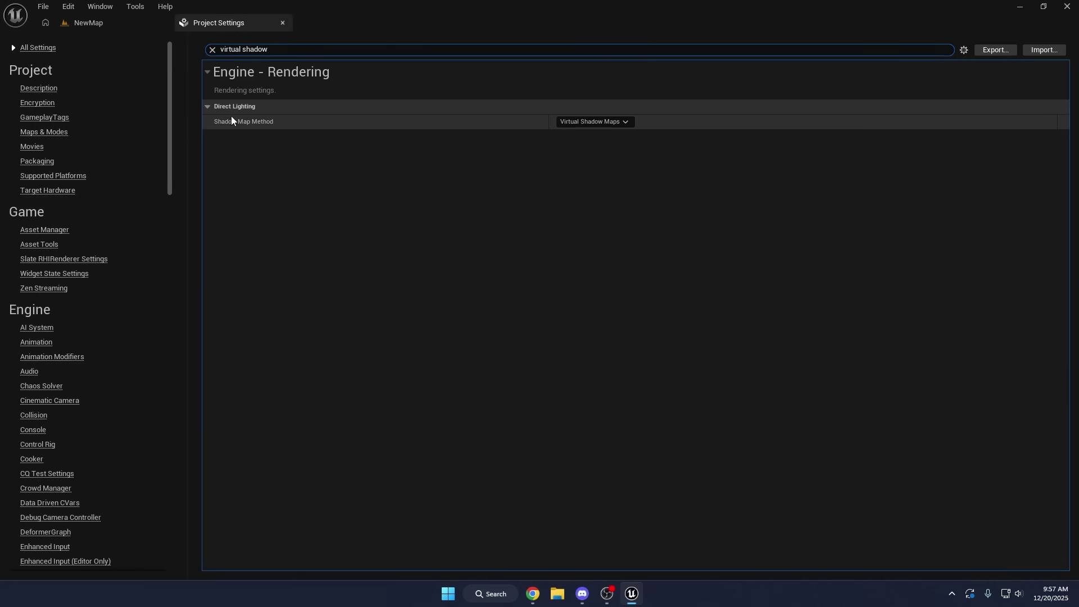
{"action": "left_click", "coordinate": [612, 123]}
{"action": "left_click", "coordinate": [606, 133]}
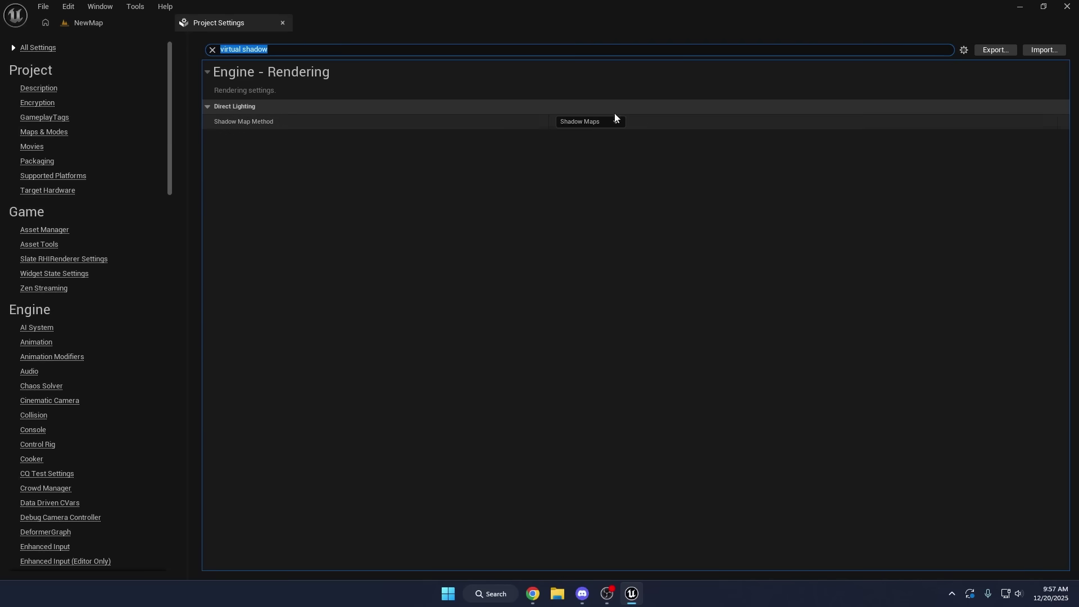
Step: Check the D3D12 targeted shader formats and default RHI in the Windows platform project settings
{"action": "left_click", "coordinate": [213, 50]}
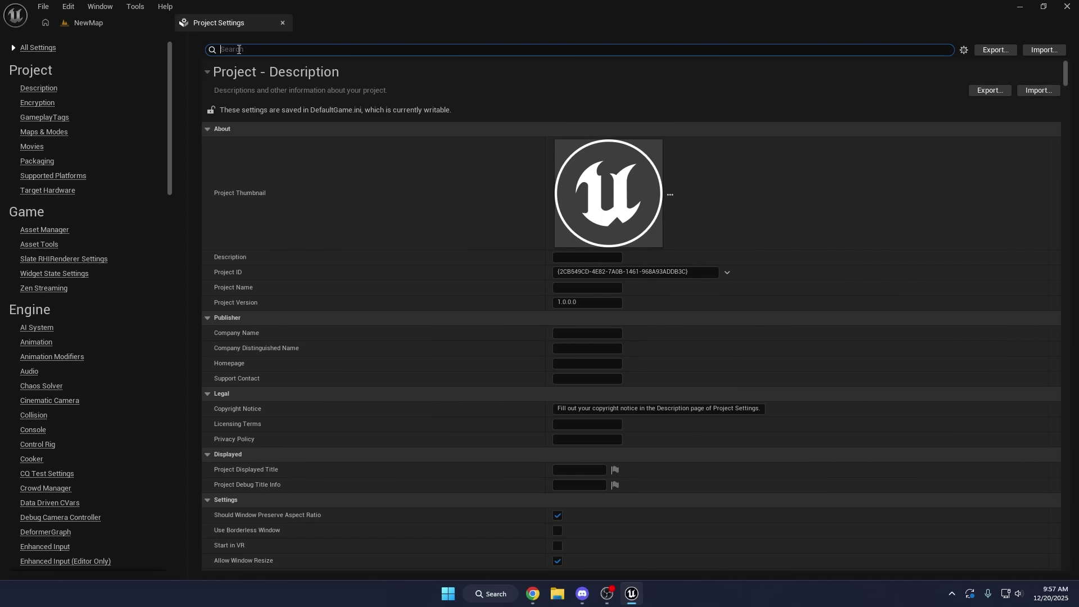
{"action": "scroll", "coordinate": [109, 219], "scroll_direction": "down", "scroll_amount": 15}
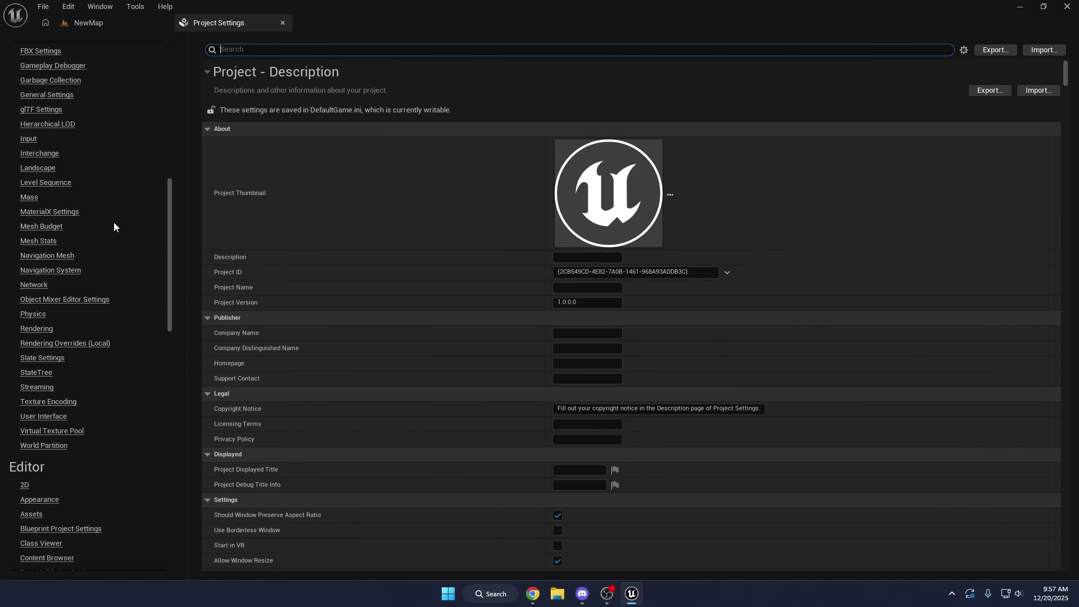
{"action": "scroll", "coordinate": [115, 245], "scroll_direction": "down", "scroll_amount": 5}
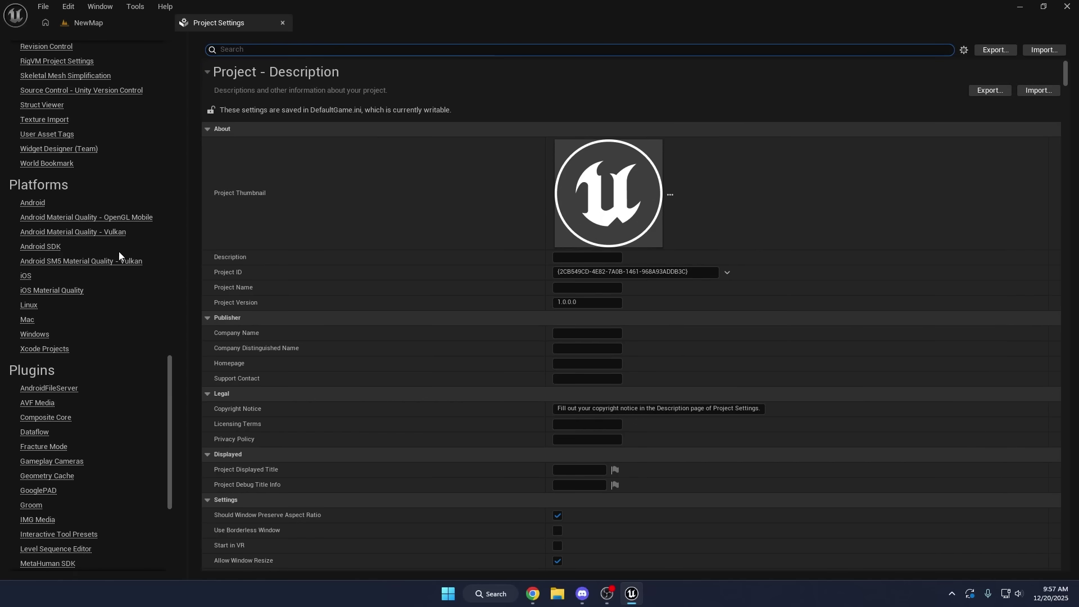
{"action": "left_click", "coordinate": [56, 334]}
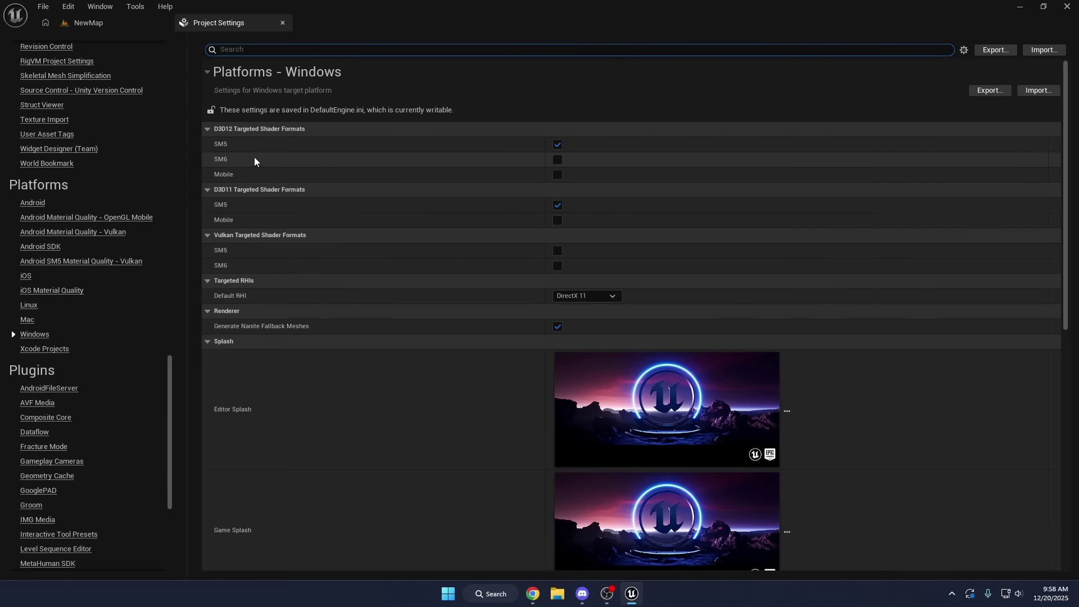
{"action": "scroll", "coordinate": [130, 264], "scroll_direction": "up", "scroll_amount": 15}
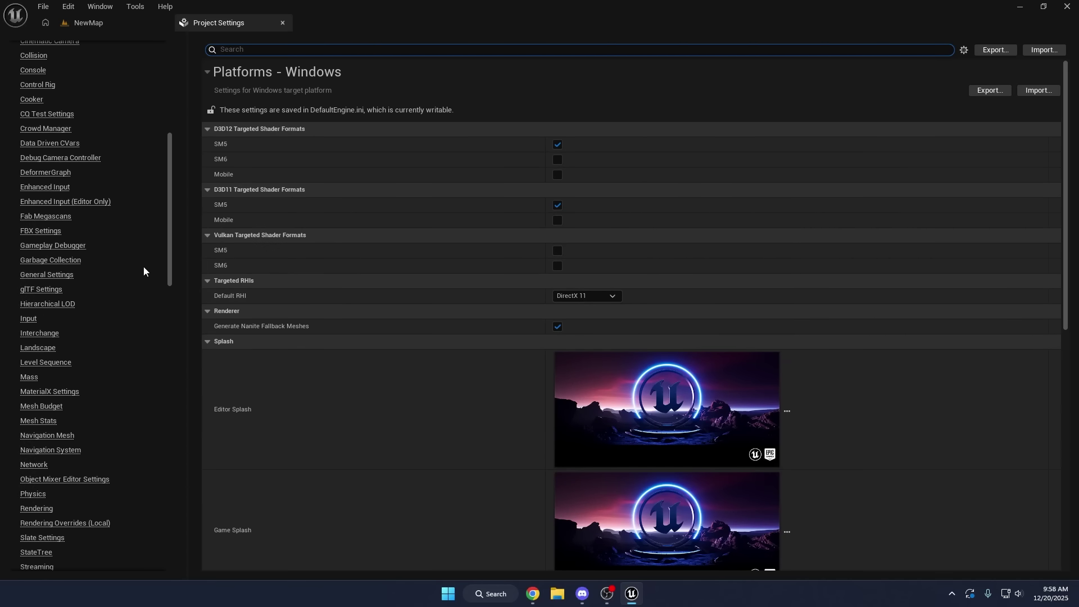
{"action": "scroll", "coordinate": [137, 262], "scroll_direction": "up", "scroll_amount": 8}
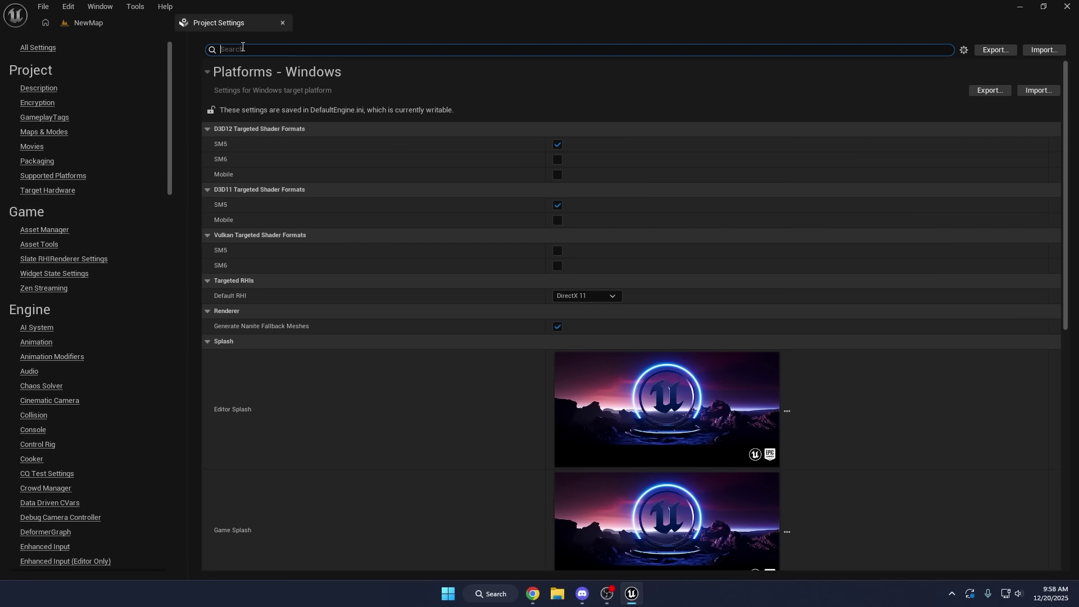
Step: Find the global illumination option in the project settings and set Dynamic Global Illumination Method to None
{"action": "left_click", "coordinate": [240, 51]}
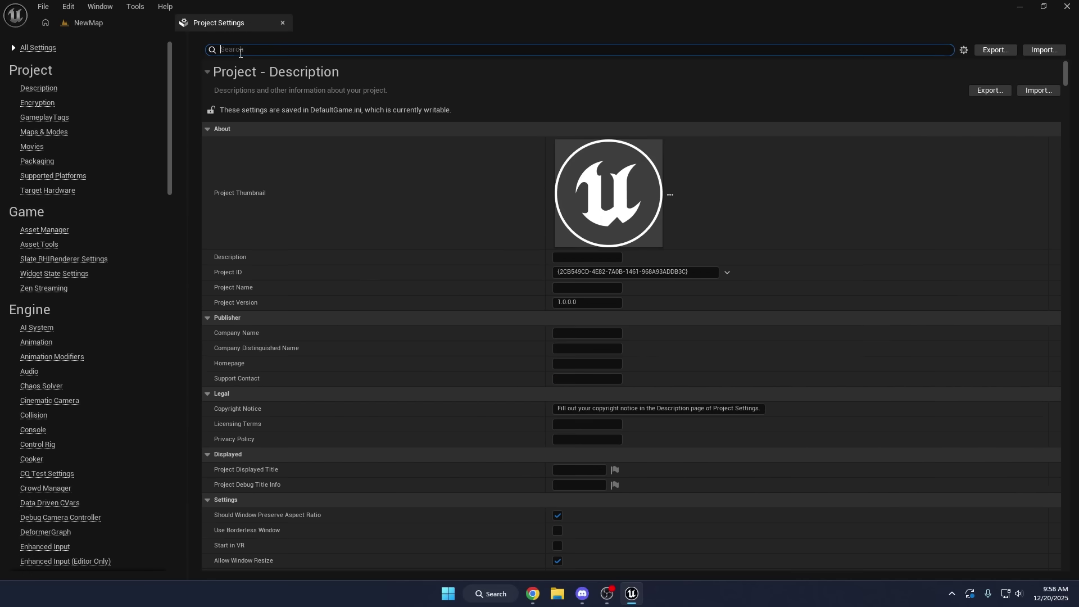
{"action": "type", "text": "global il"}
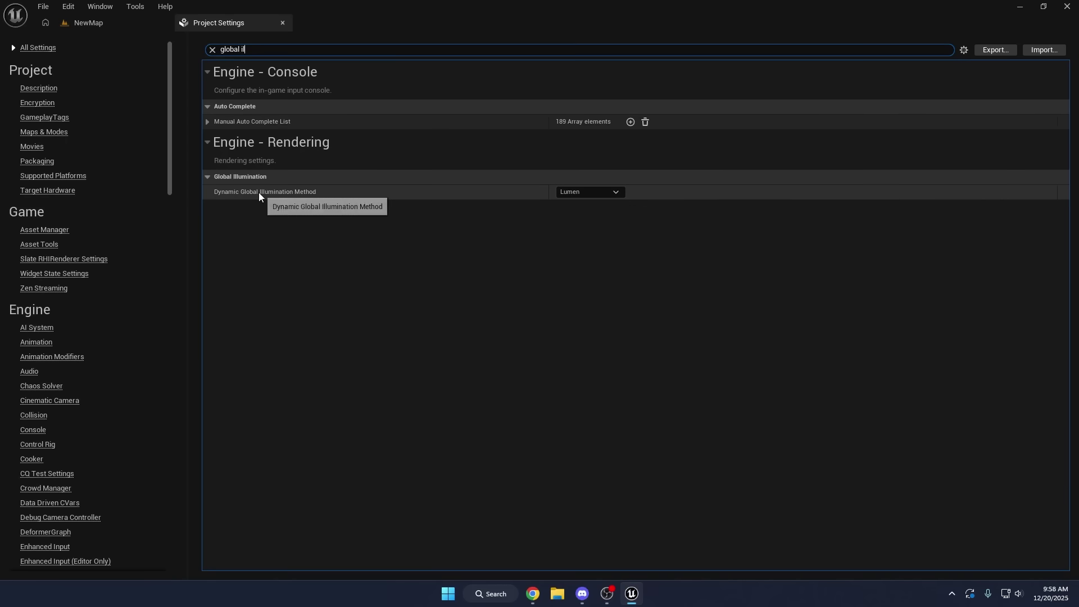
{"action": "left_click", "coordinate": [596, 194]}
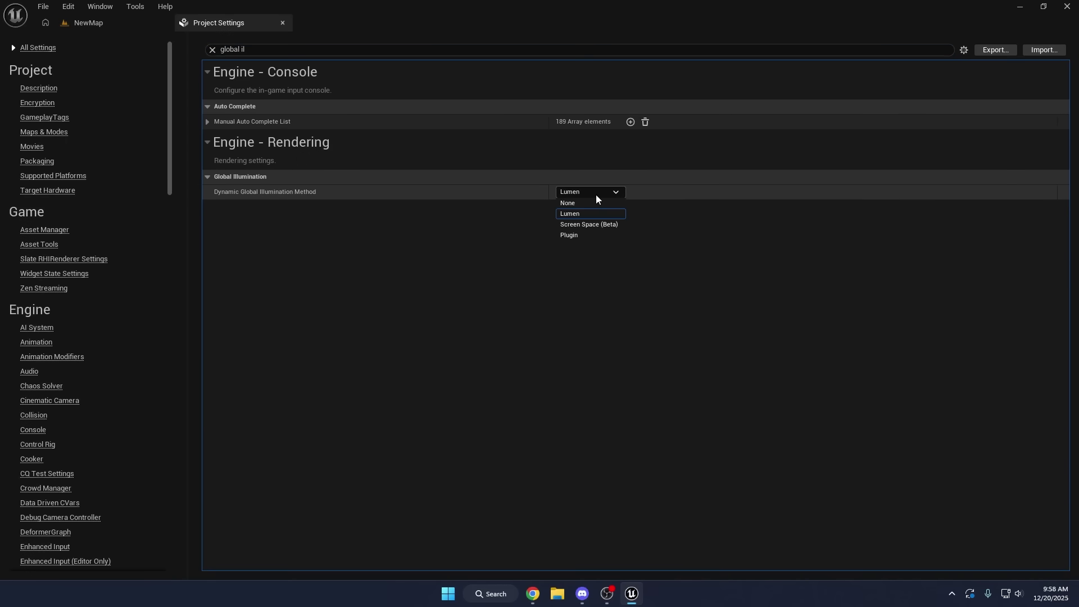
{"action": "left_click", "coordinate": [578, 205]}
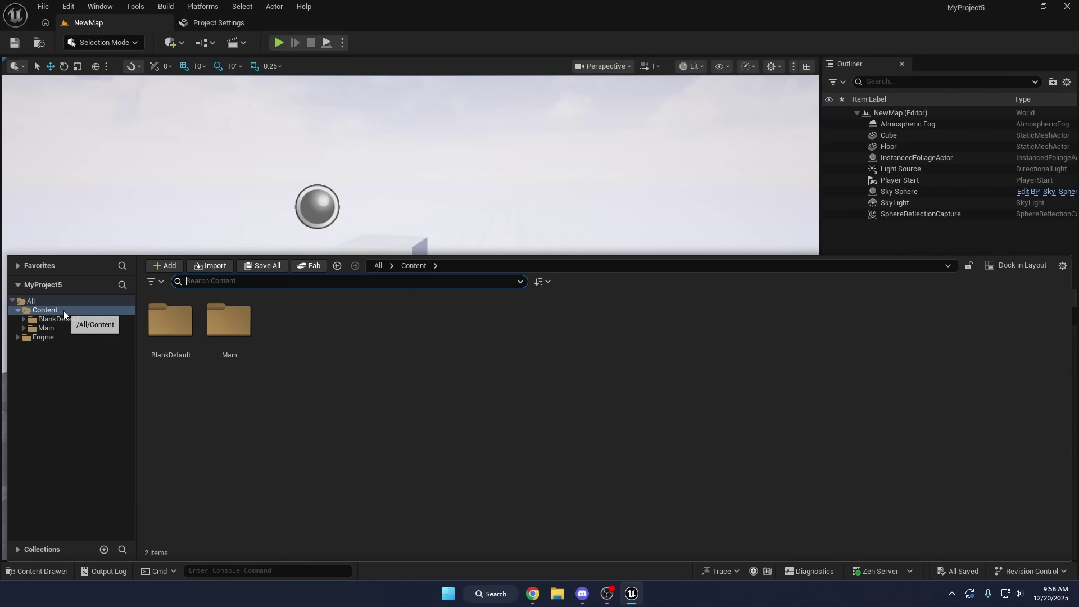
Step: Open DefaultEngine.ini from MyProject5's Config folder in Notepad and review its engine and rendering entries
{"action": "right_click", "coordinate": [63, 310]}
{"action": "left_click", "coordinate": [136, 97]}
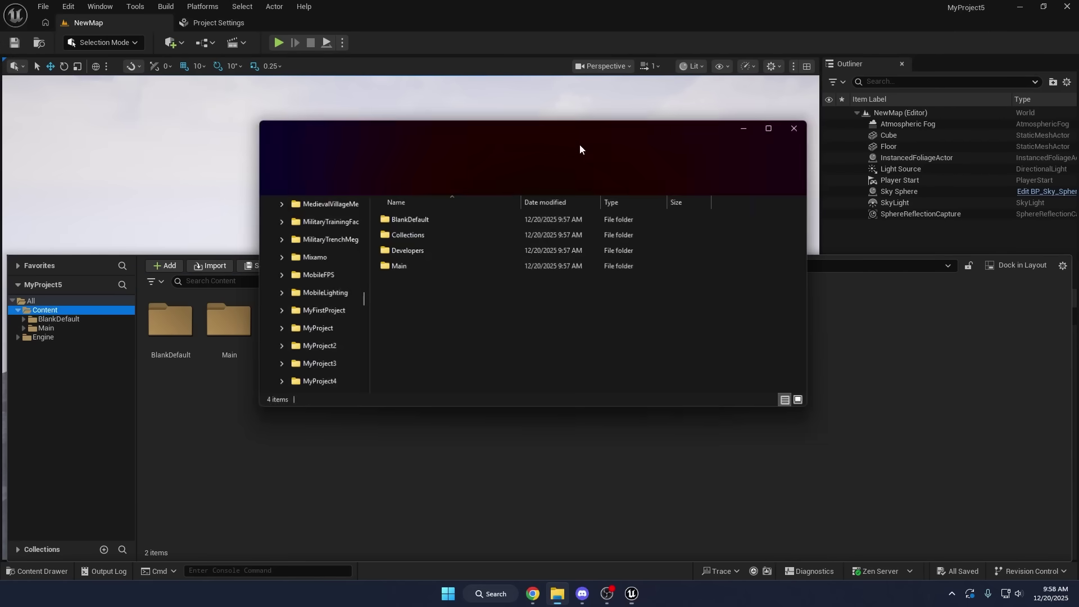
{"action": "left_click", "coordinate": [530, 155]}
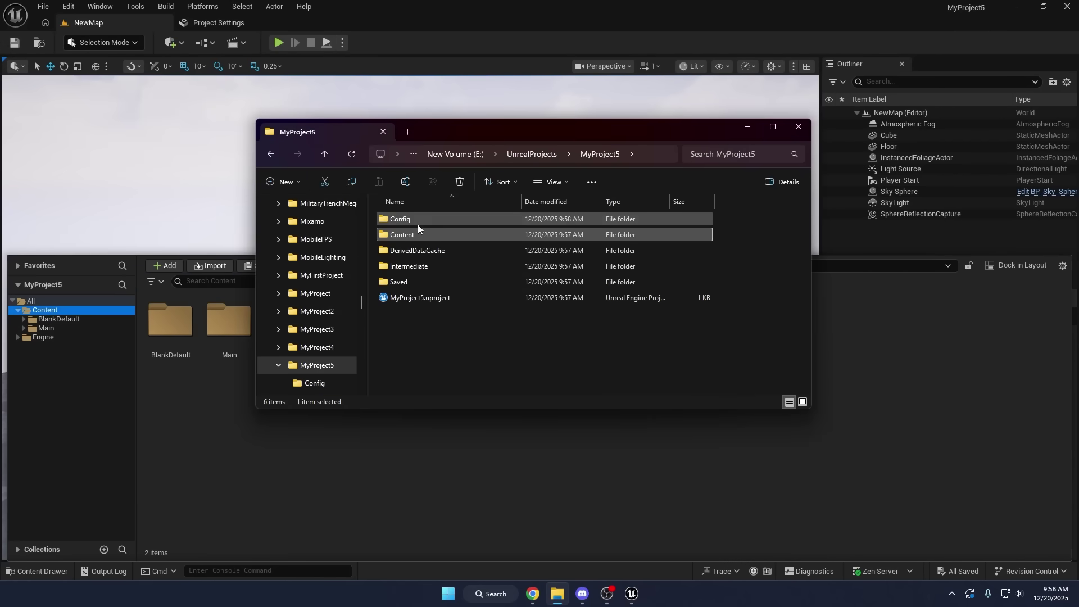
{"action": "double_click", "coordinate": [417, 222]}
{"action": "left_click", "coordinate": [419, 235]}
{"action": "right_click", "coordinate": [420, 235]}
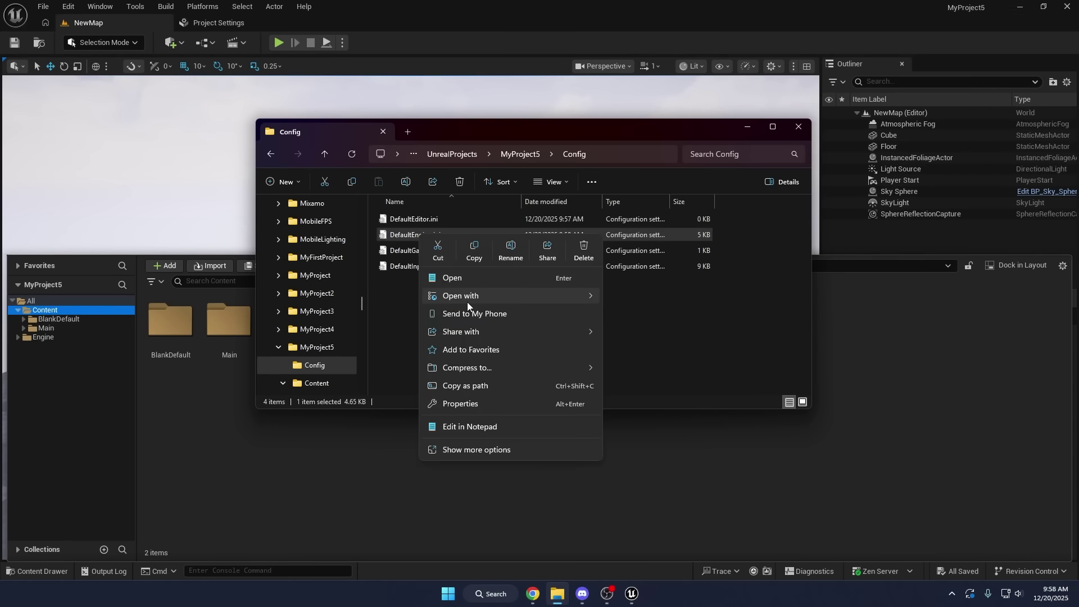
{"action": "left_click", "coordinate": [483, 427]}
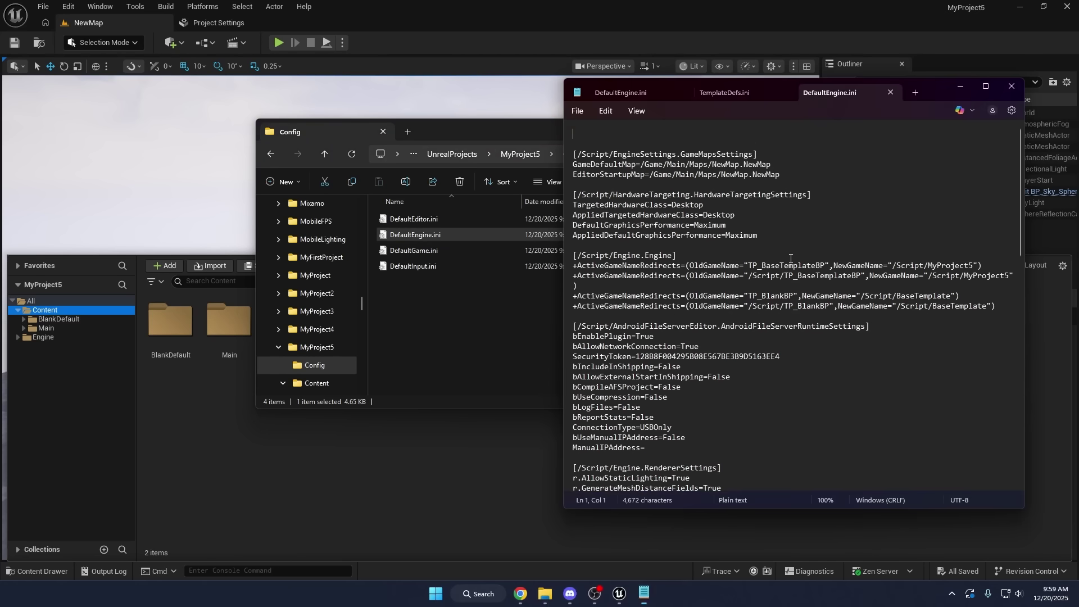
{"action": "scroll", "coordinate": [730, 303], "scroll_direction": "down", "scroll_amount": 15}
{"action": "left_click_drag", "start_coordinate": [582, 304], "coordinate": [730, 302]}
{"action": "scroll", "coordinate": [730, 298], "scroll_direction": "up", "scroll_amount": 7}
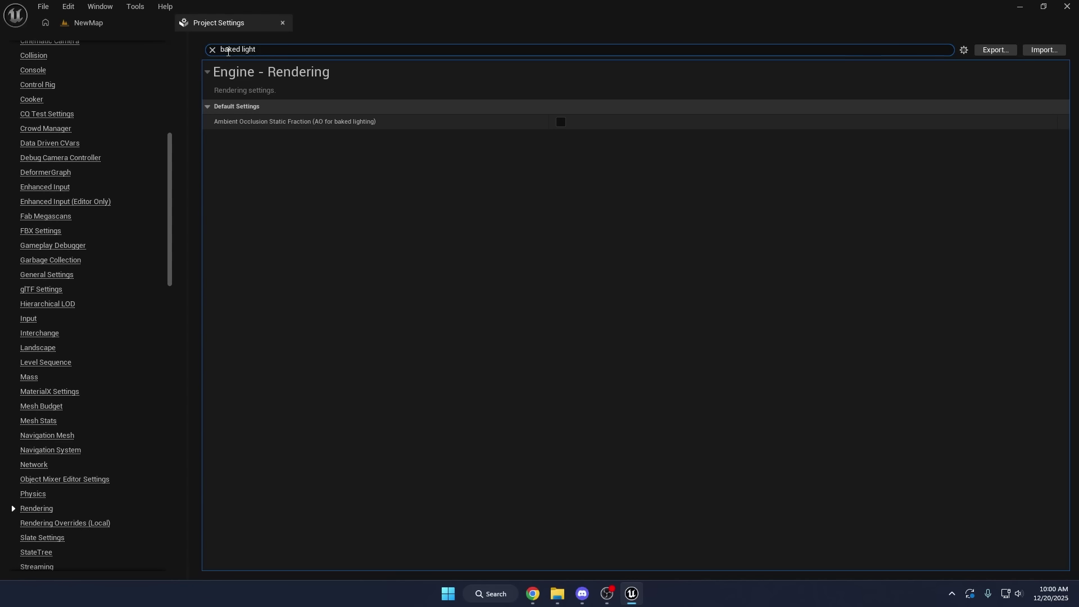
Step: Find the reflections options in the project settings, set Reflection Method to Screen Space, and search the settings for nanite
{"action": "left_click", "coordinate": [213, 50]}
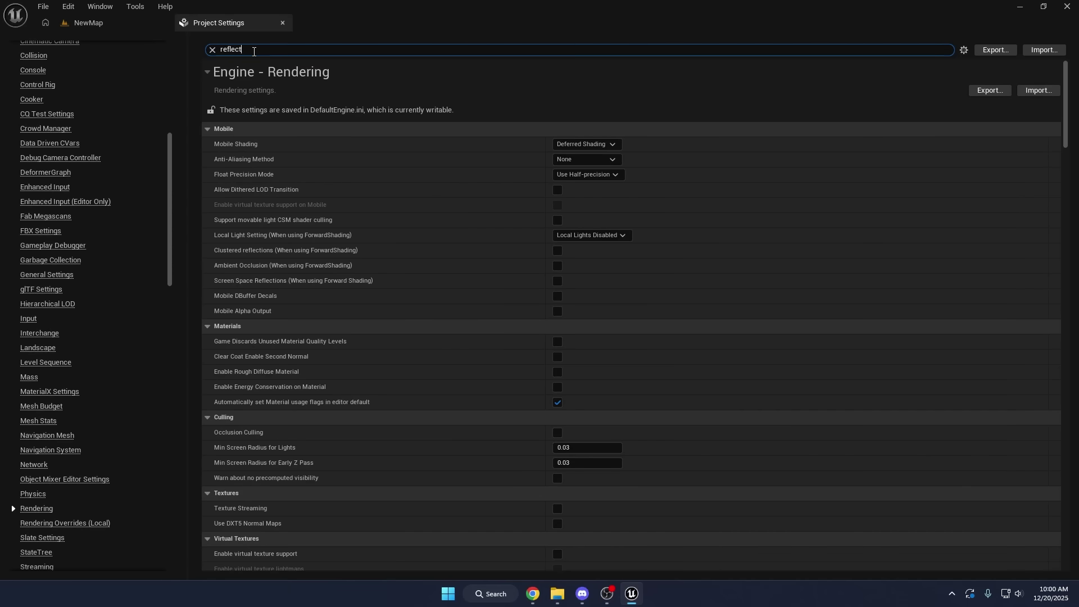
{"action": "type", "text": "ions"}
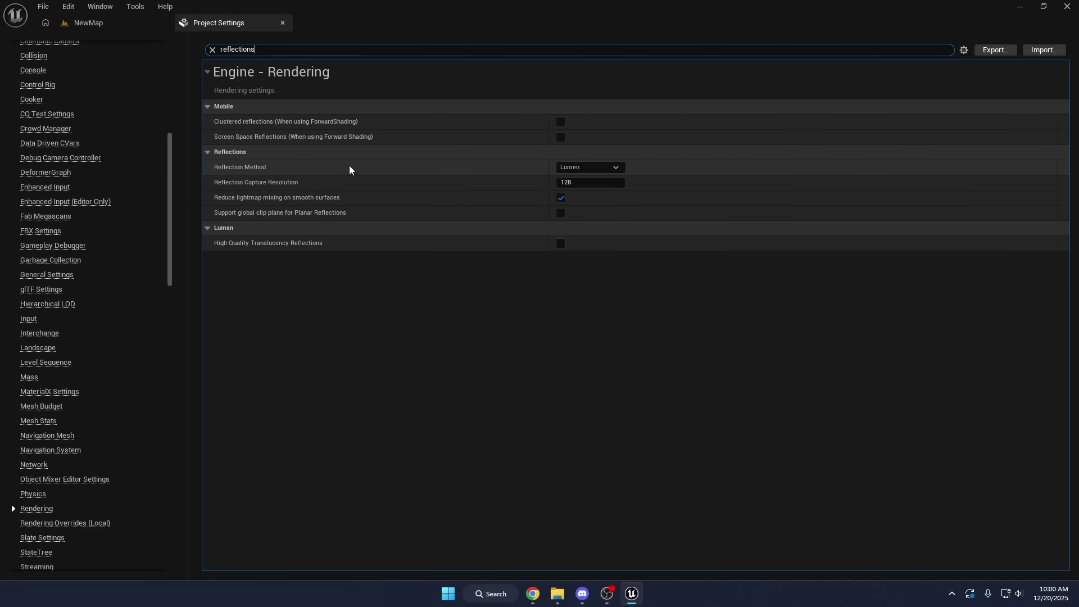
{"action": "left_click", "coordinate": [589, 167]}
{"action": "left_click", "coordinate": [584, 192]}
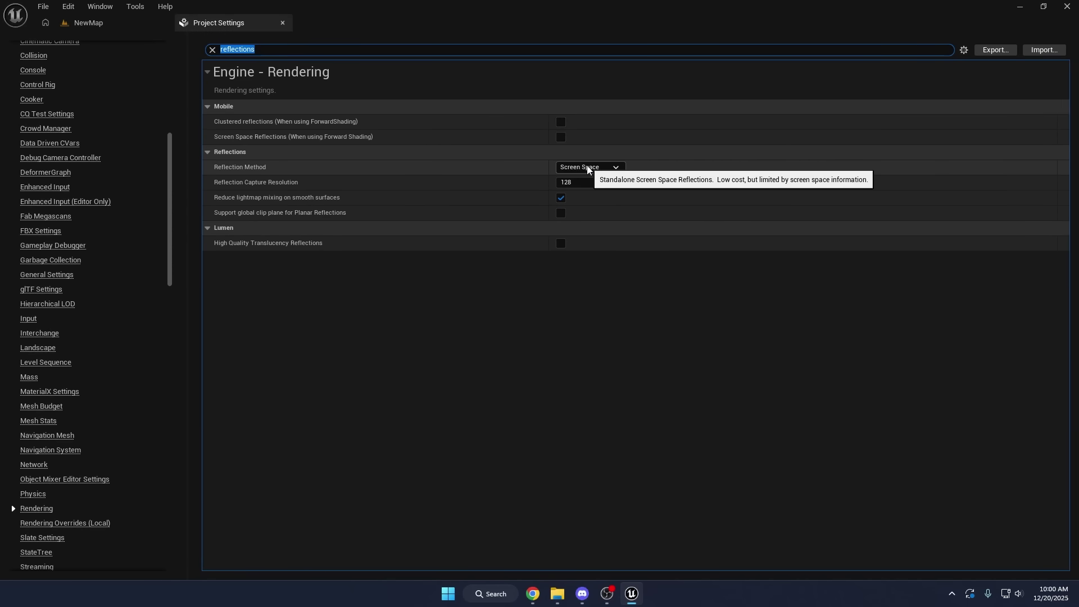
{"action": "type", "text": "nanite"}
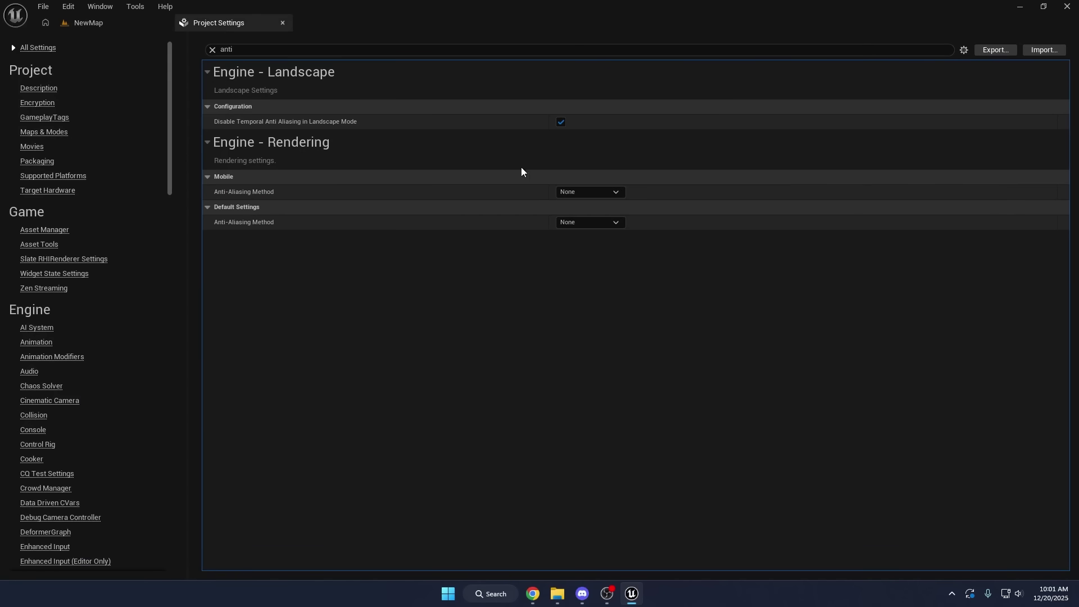
Step: Set the default Anti-Aliasing Method to Subpixel Morphological Anti-Aliasing (SMAA) and inspect the cube and floor edges in the NewMap viewport
{"action": "left_click", "coordinate": [606, 223]}
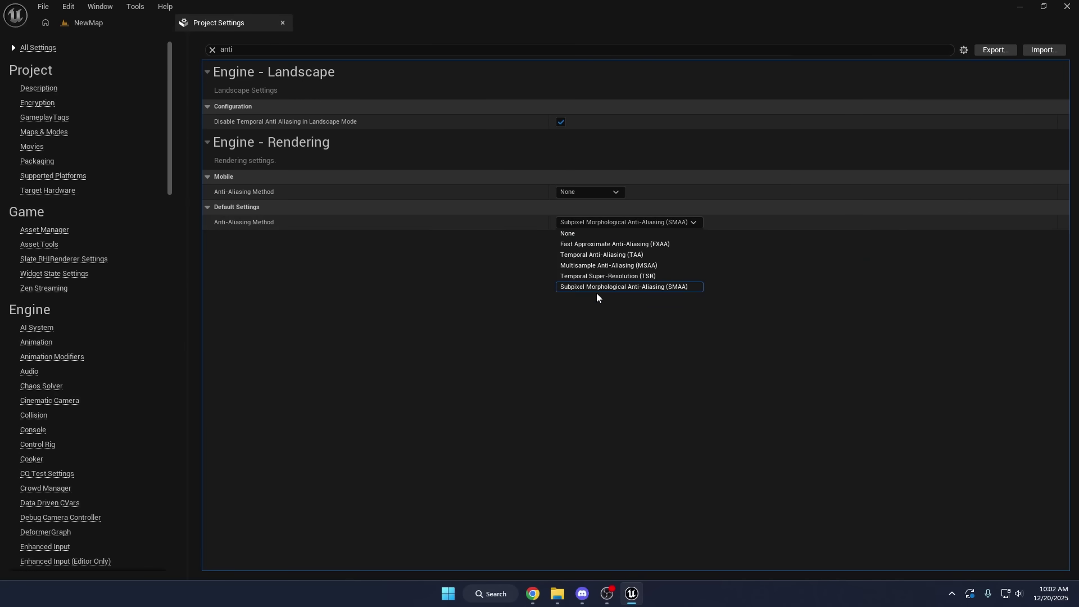
{"action": "left_click", "coordinate": [612, 289]}
{"action": "left_click", "coordinate": [103, 27]}
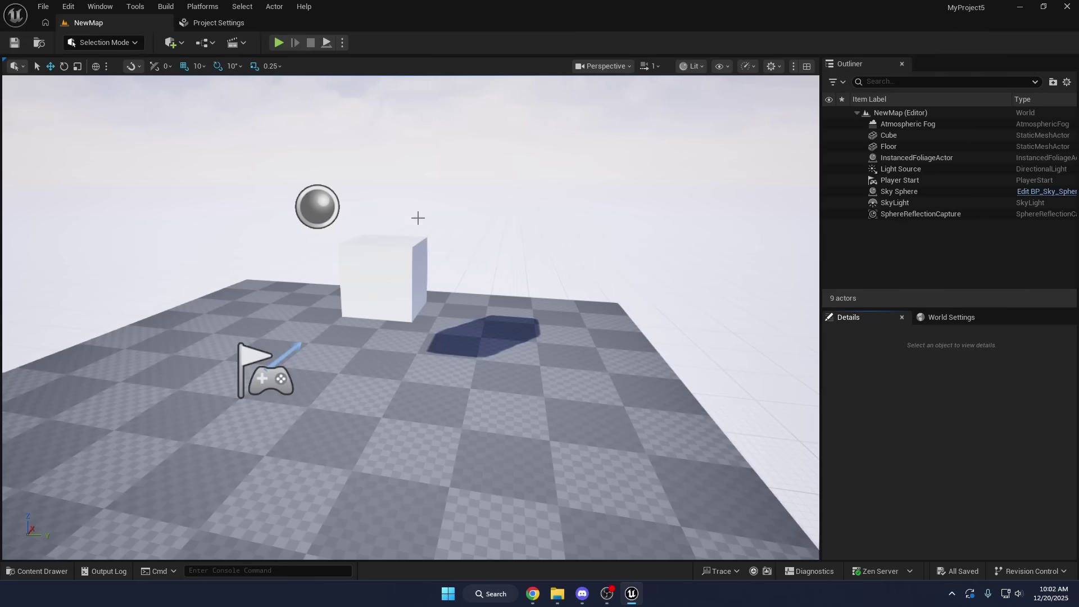
{"action": "right_click_drag", "start_coordinate": [440, 228], "coordinate": [444, 200]}
{"action": "scroll", "coordinate": [441, 228], "scroll_direction": "up", "scroll_amount": 2}
{"action": "scroll", "coordinate": [441, 228], "scroll_direction": "down", "scroll_amount": 1}
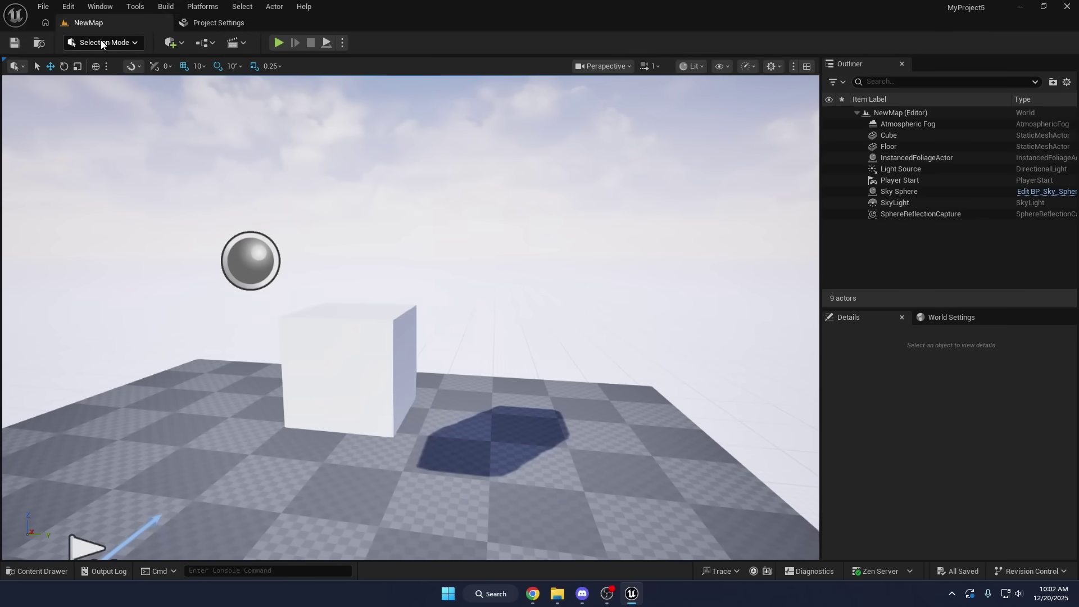
{"action": "left_click", "coordinate": [219, 22]}
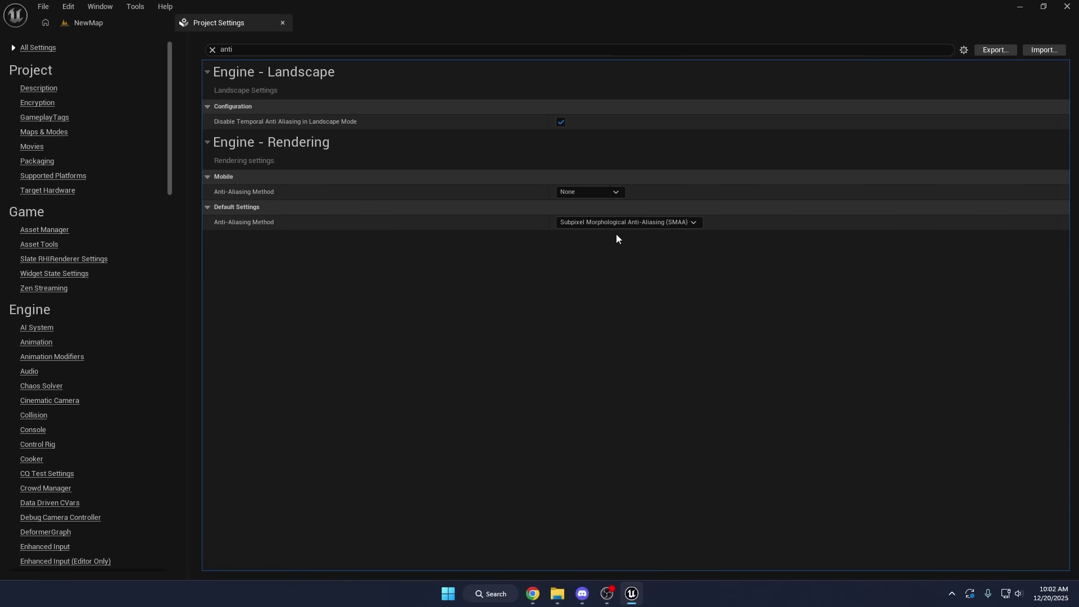
{"action": "left_click", "coordinate": [134, 22]}
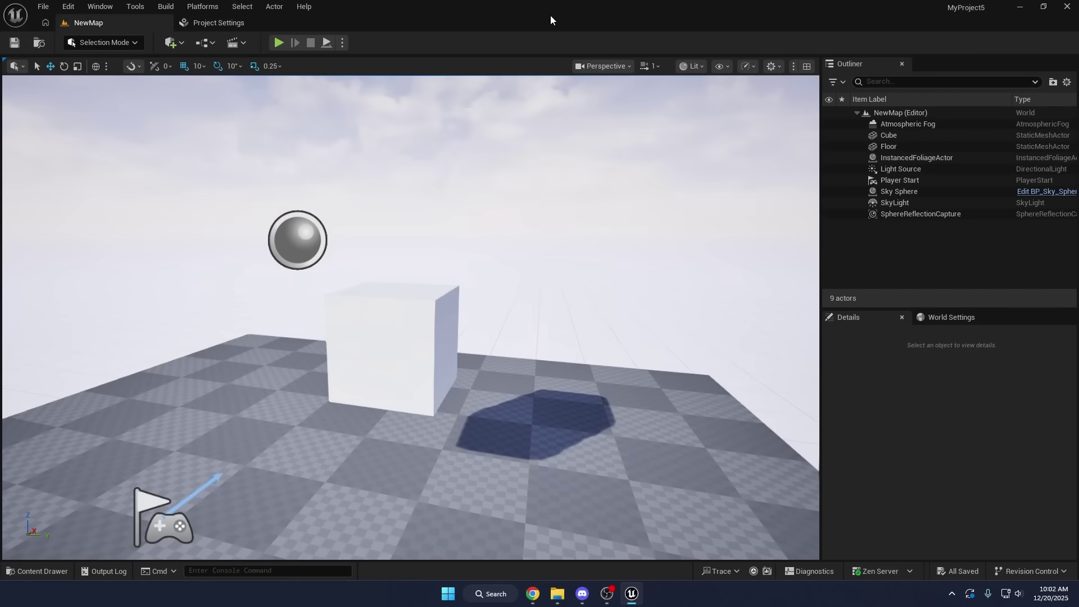
{"action": "scroll", "coordinate": [588, 226], "scroll_direction": "down", "scroll_amount": 3}
{"action": "middle_click_drag", "start_coordinate": [587, 228], "coordinate": [581, 233]}
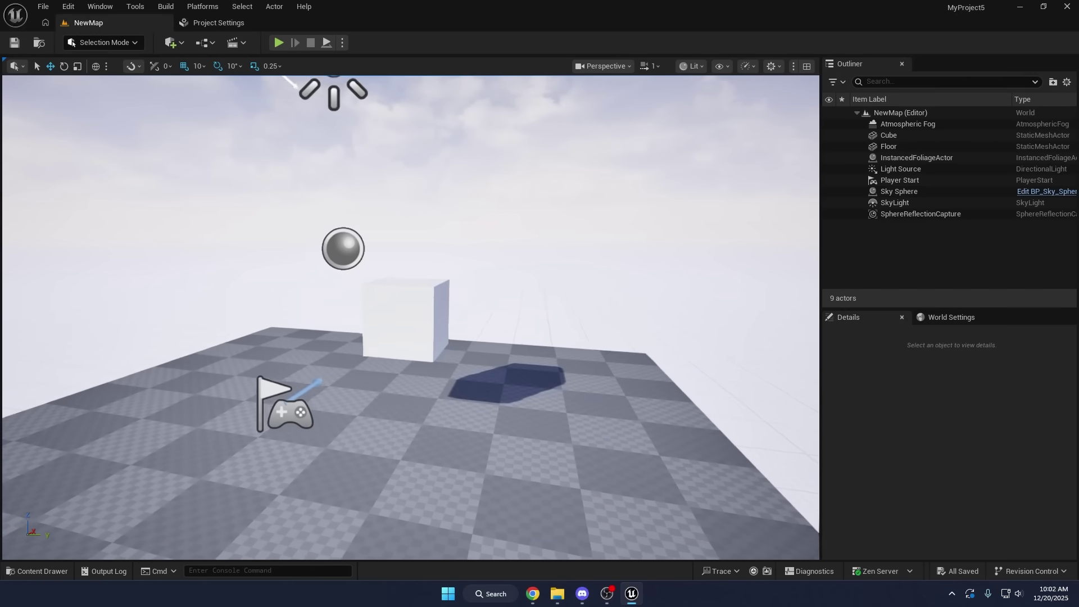
Step: Choose Windows as the packaging platform and package the project into the TestProject folder on the Desktop
{"action": "left_click", "coordinate": [243, 6]}
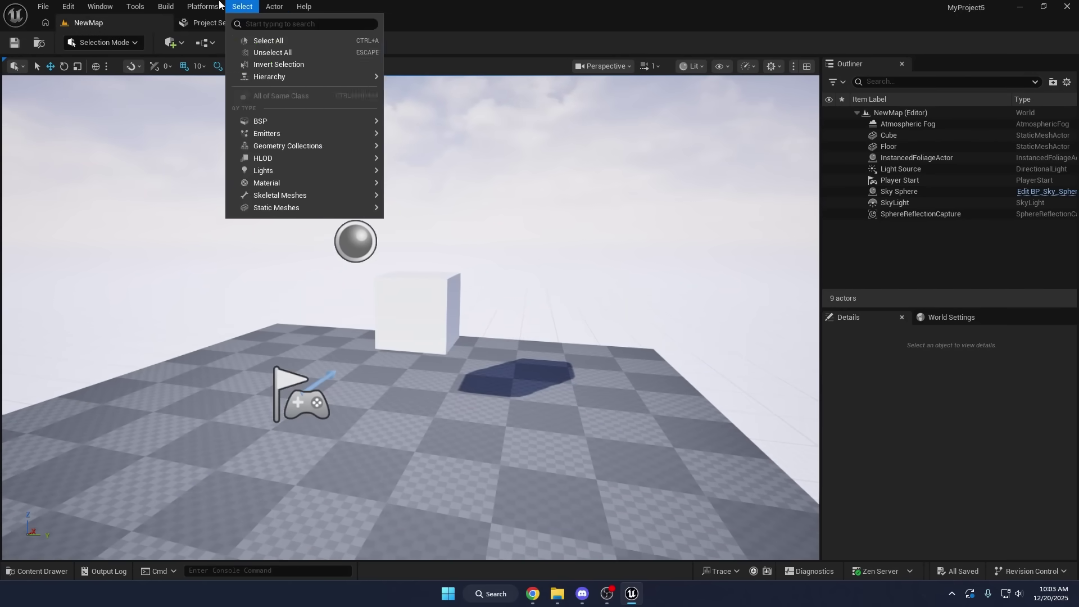
{"action": "mouse_move", "coordinate": [202, 6]}
{"action": "mouse_move", "coordinate": [241, 125]}
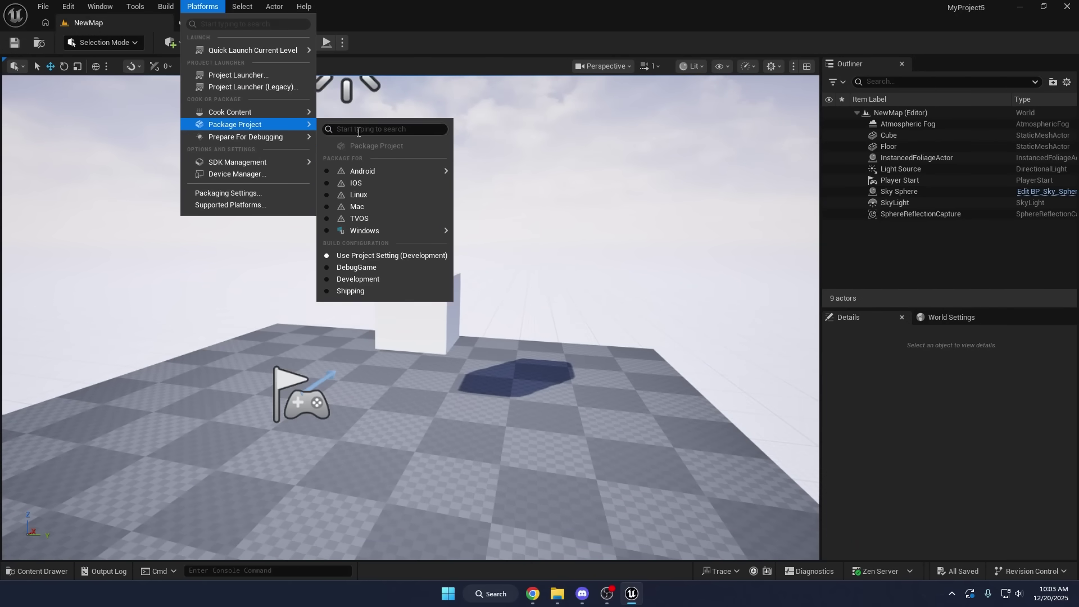
{"action": "mouse_move", "coordinate": [357, 230]}
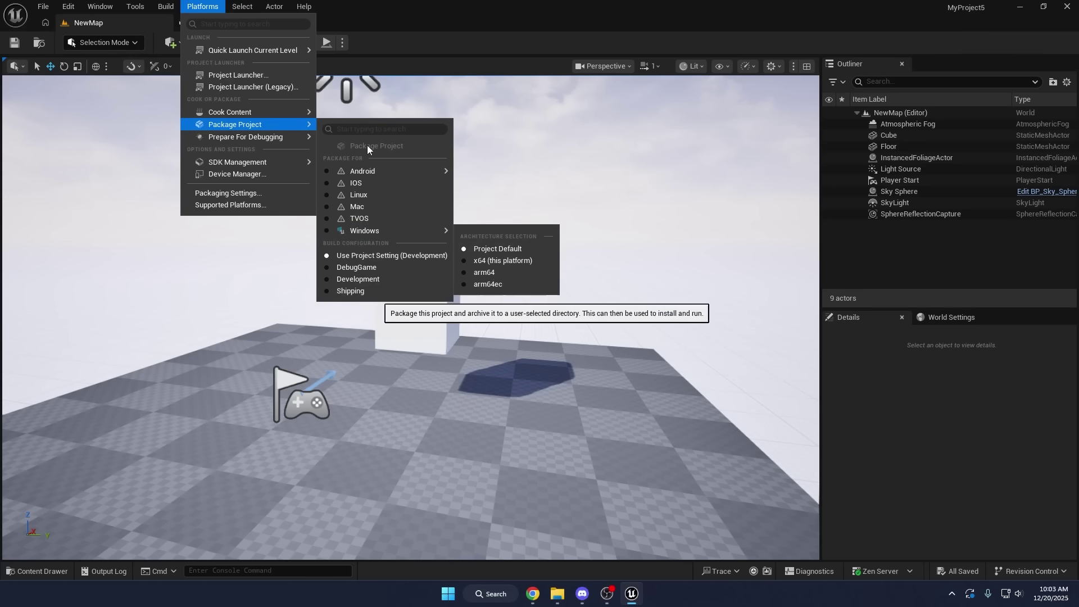
{"action": "left_click", "coordinate": [364, 229]}
{"action": "left_click", "coordinate": [202, 7]}
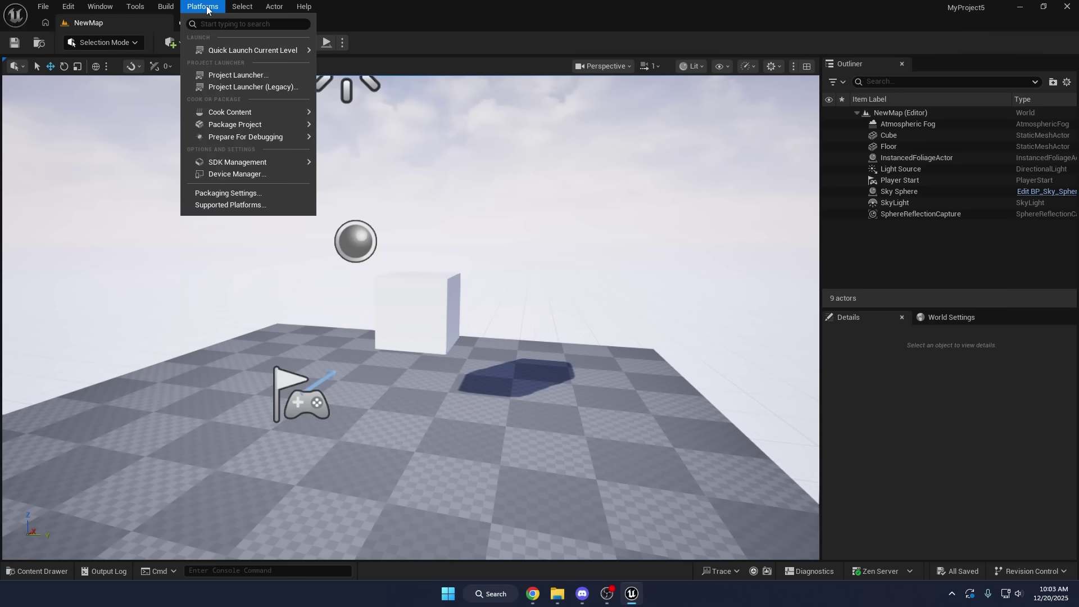
{"action": "mouse_move", "coordinate": [248, 124]}
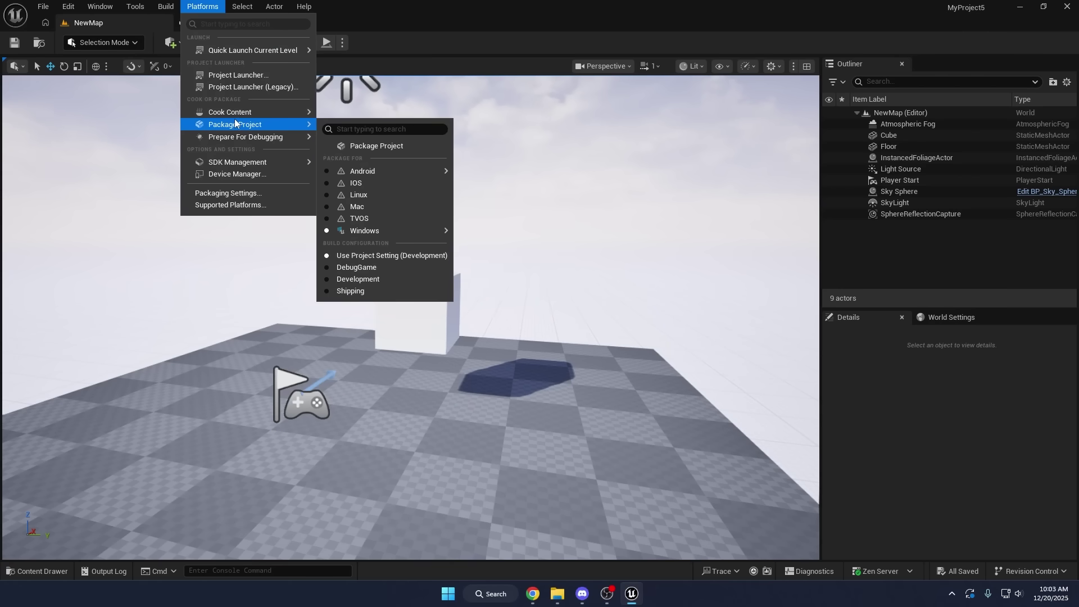
{"action": "left_click", "coordinate": [376, 146]}
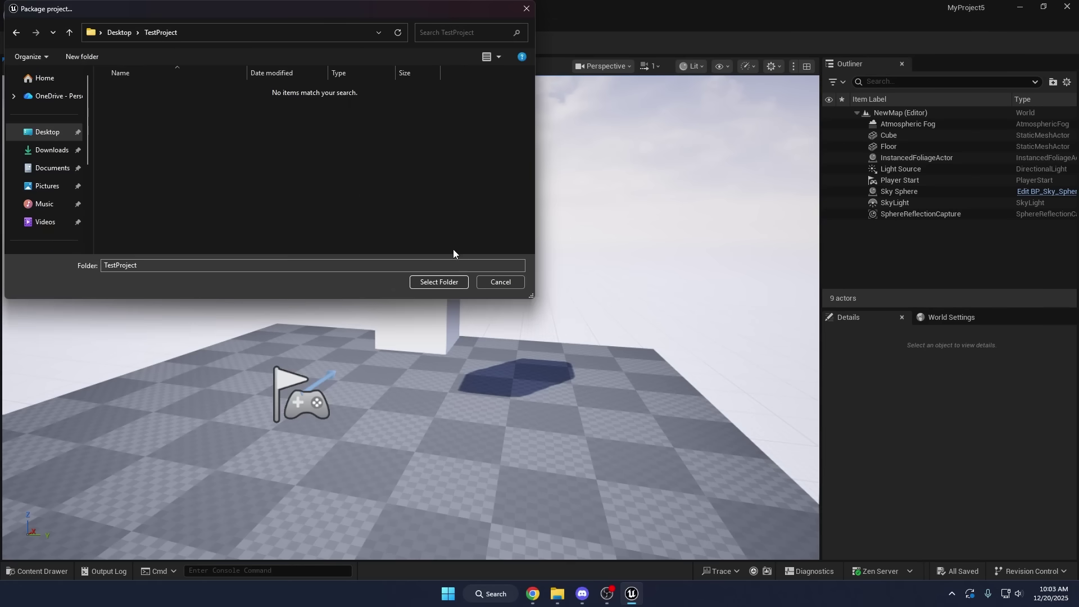
{"action": "left_click", "coordinate": [439, 282]}
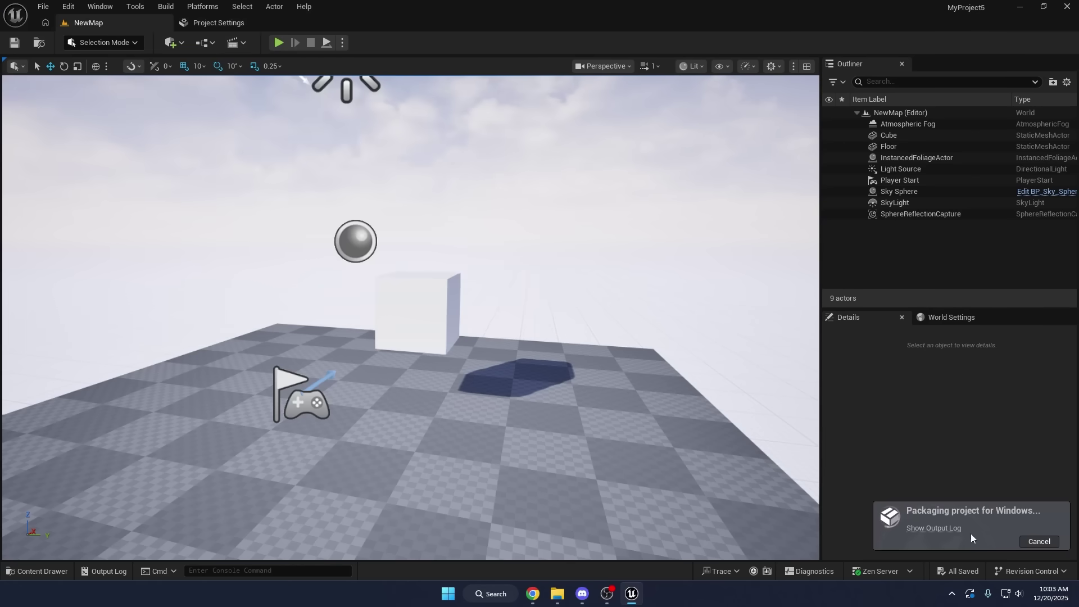
Step: Show the packaging output log, dock it as a full-size tab beside Project Settings, and review its build entries
{"action": "left_click", "coordinate": [933, 528]}
{"action": "left_click", "coordinate": [978, 384]}
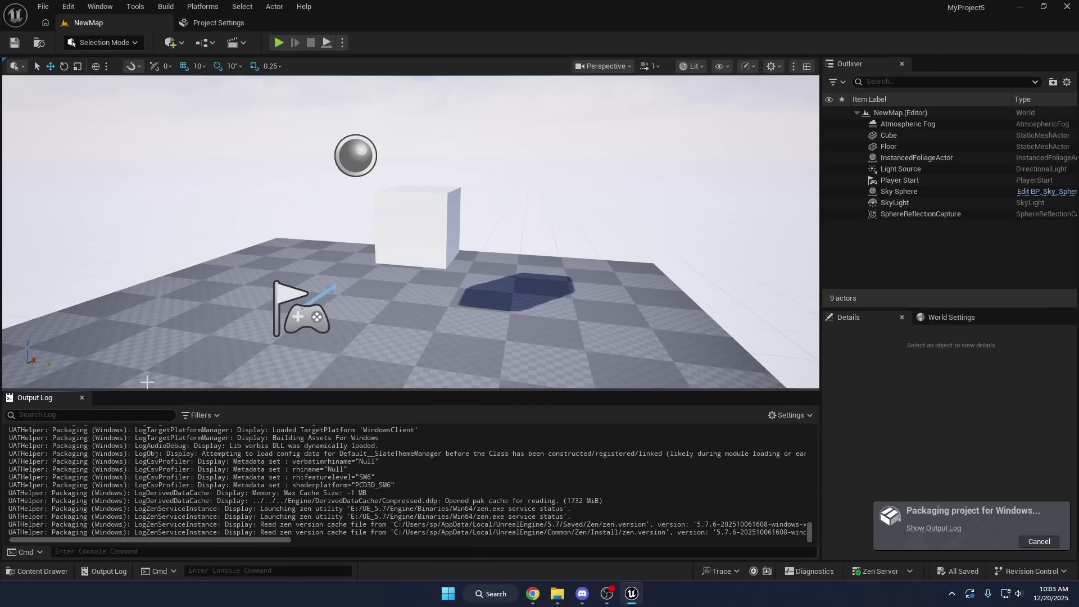
{"action": "left_click_drag", "start_coordinate": [76, 403], "coordinate": [404, 22]}
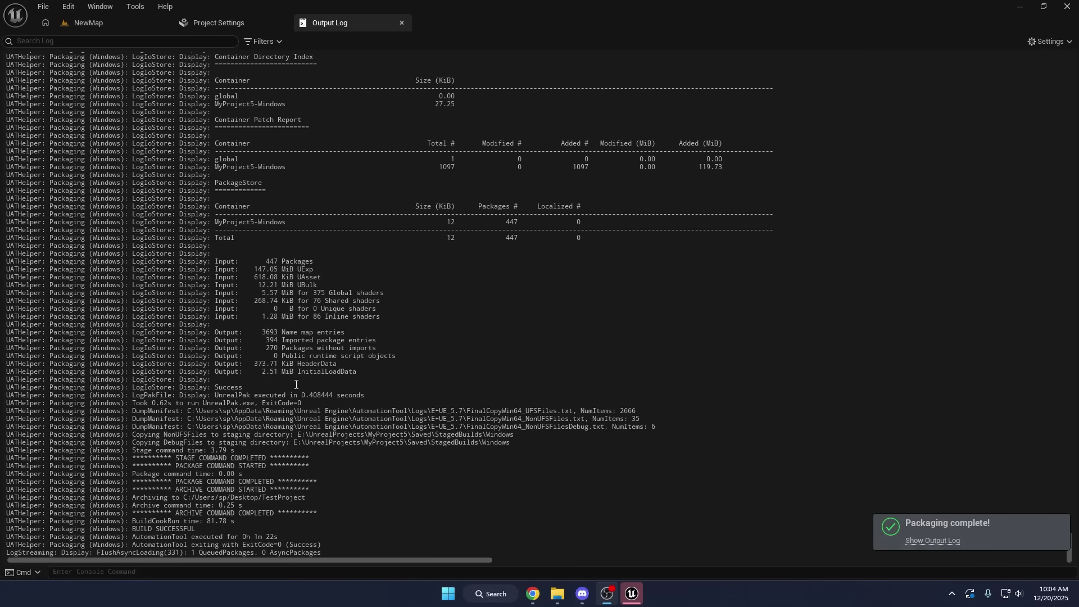
{"action": "left_click_drag", "start_coordinate": [199, 450], "coordinate": [336, 509]}
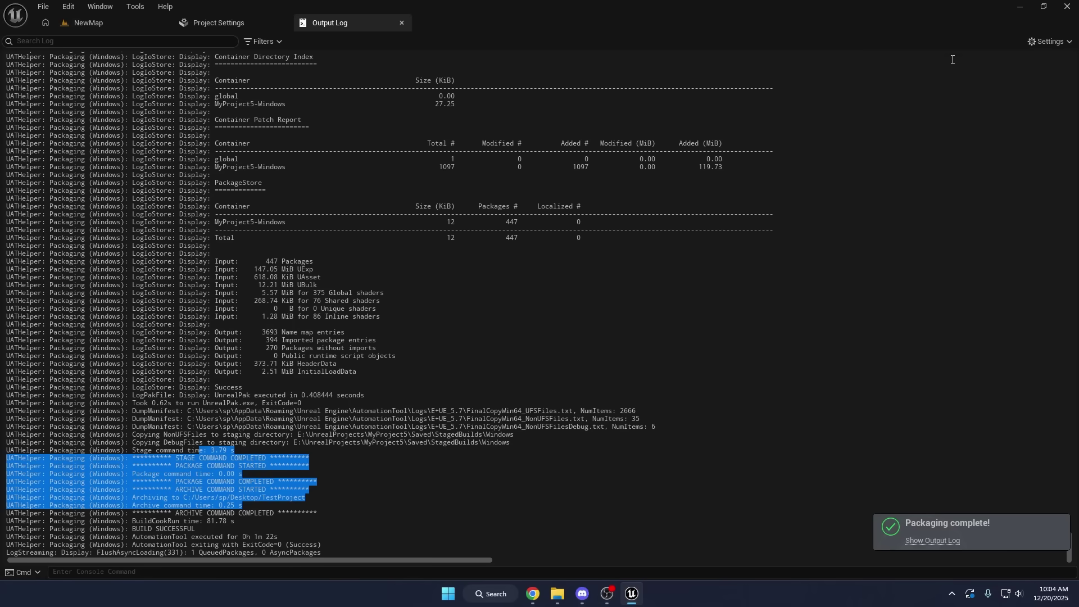
Step: Close the editor and run MyProject5.exe from the Windows folder inside TestProject on the desktop
{"action": "left_click", "coordinate": [1018, 7]}
{"action": "left_click", "coordinate": [633, 596]}
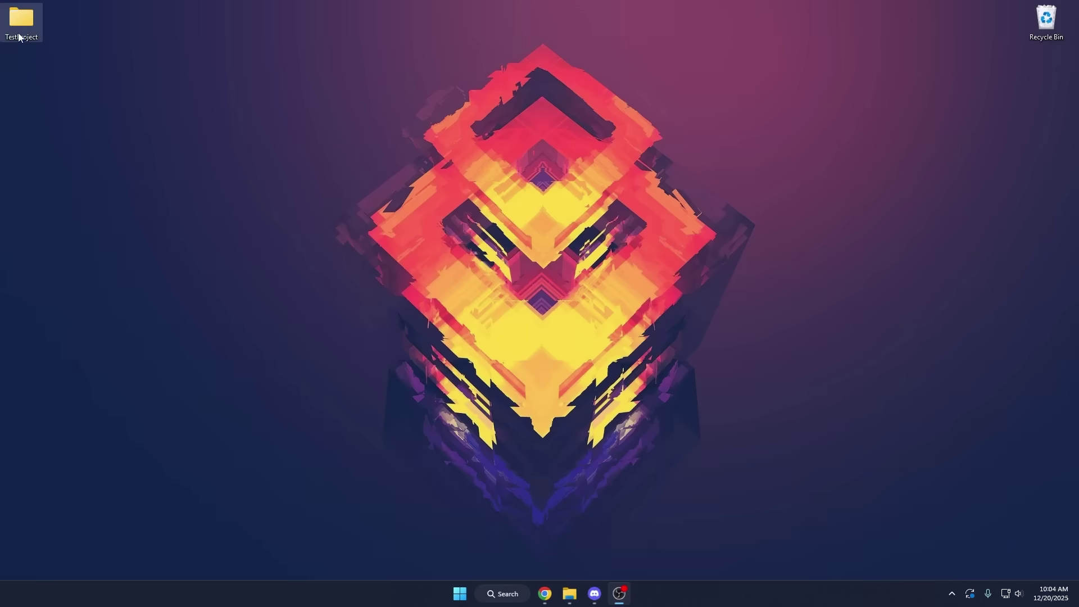
{"action": "left_click_drag", "start_coordinate": [35, 23], "coordinate": [376, 193]}
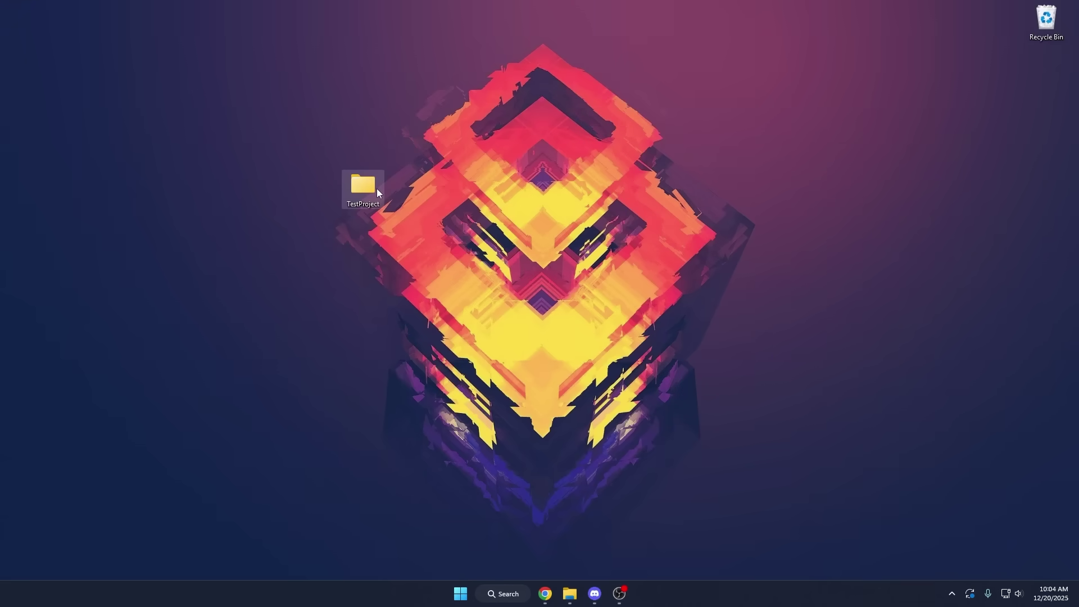
{"action": "double_click", "coordinate": [455, 325]}
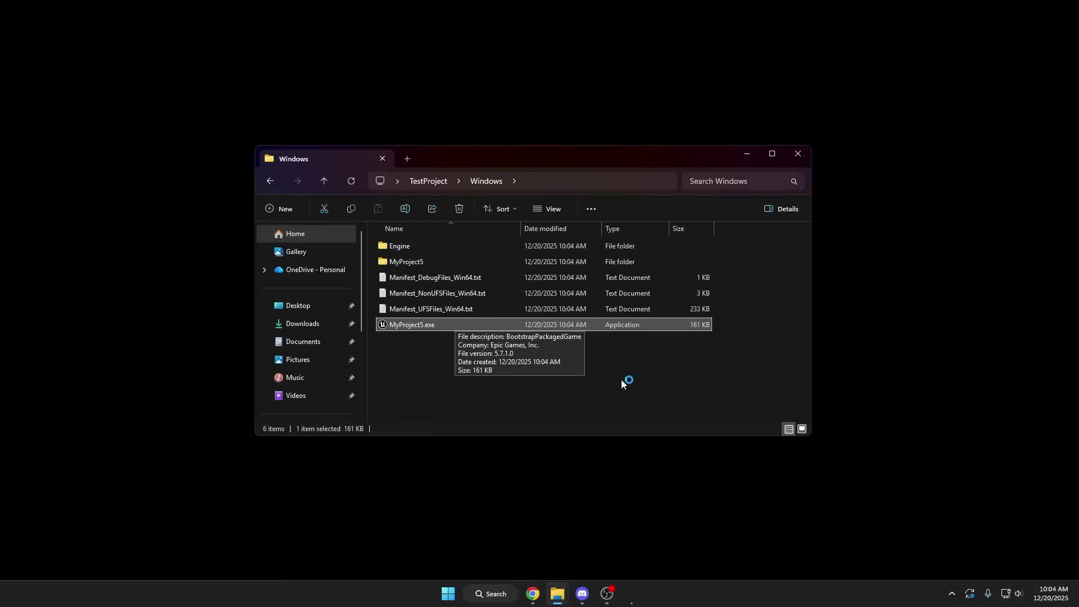
Step: Fly around the cube and floor in the packaged game to check the rendering, shadow and frame rate
{"action": "key", "text": "w"}
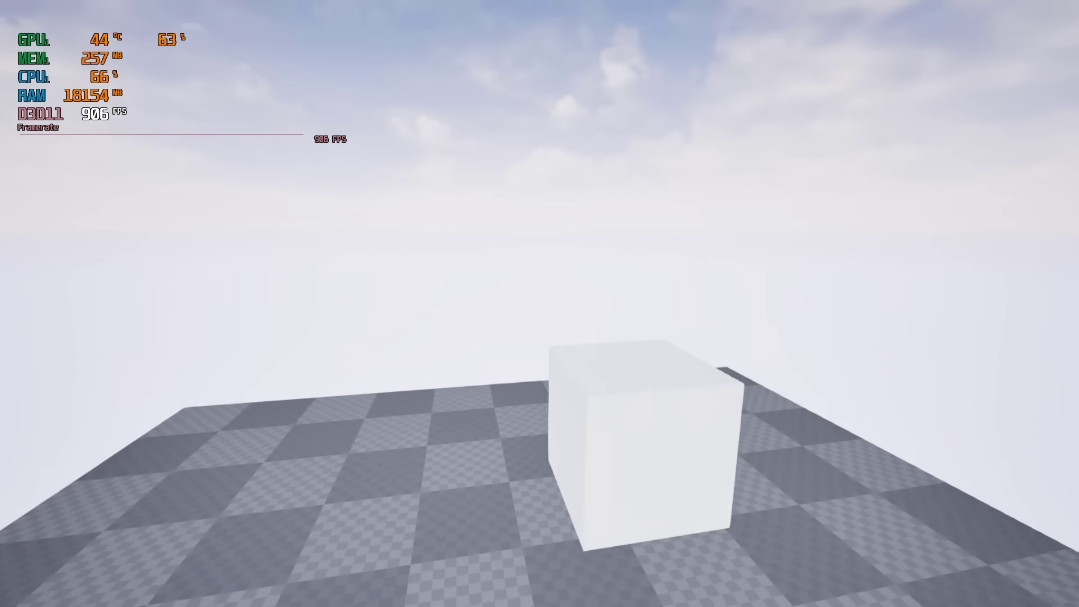
{"action": "key", "text": "d"}
{"action": "key", "text": "a"}
{"action": "key", "text": "d"}
{"action": "key", "text": "w"}
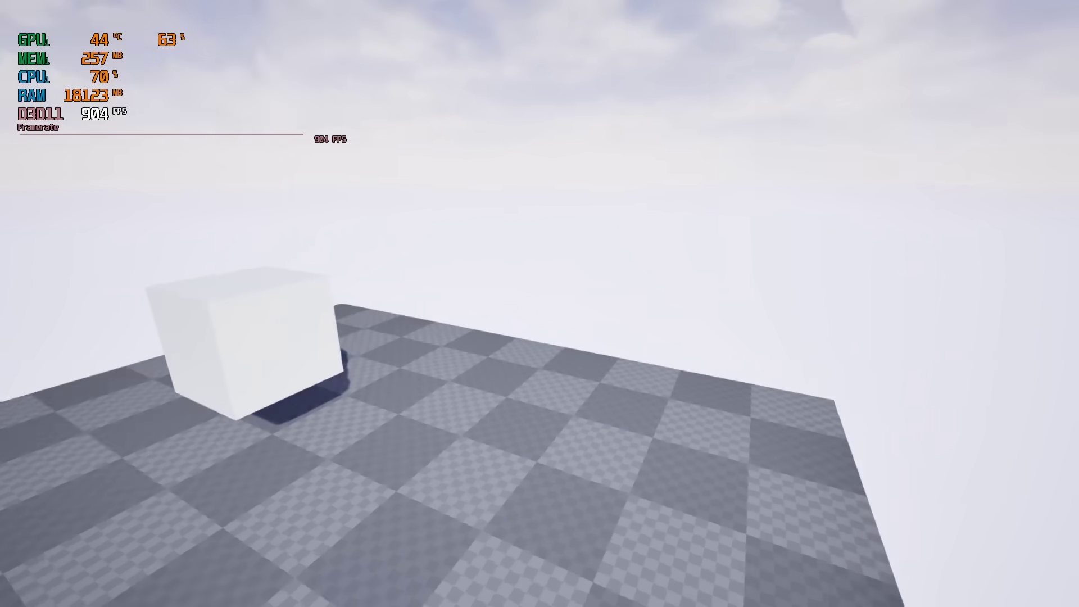
{"action": "key", "text": "d"}
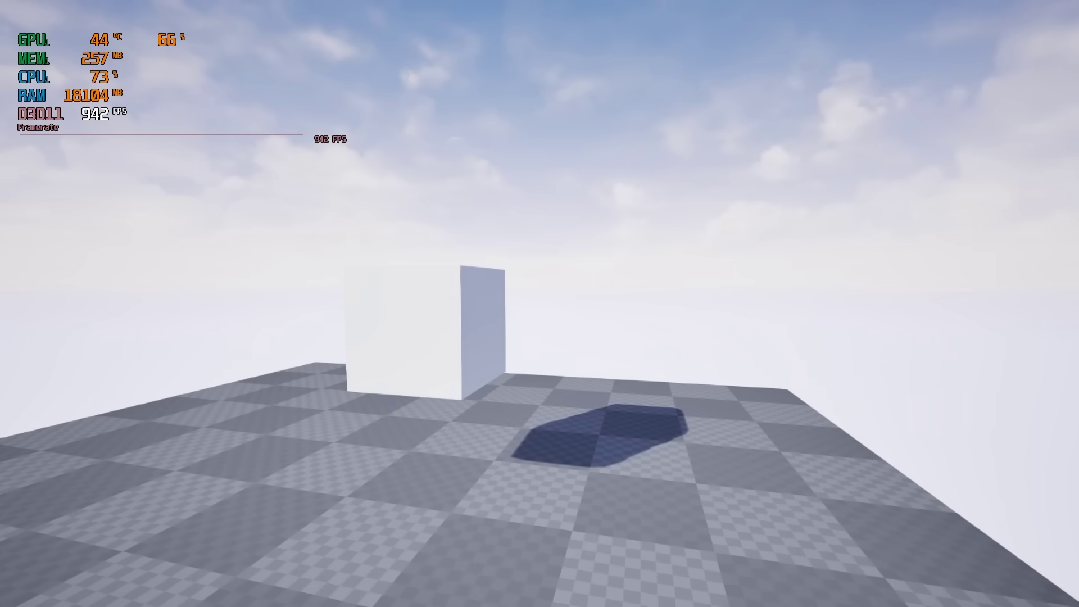
{"action": "key", "text": "a"}
{"action": "key", "text": "a"}
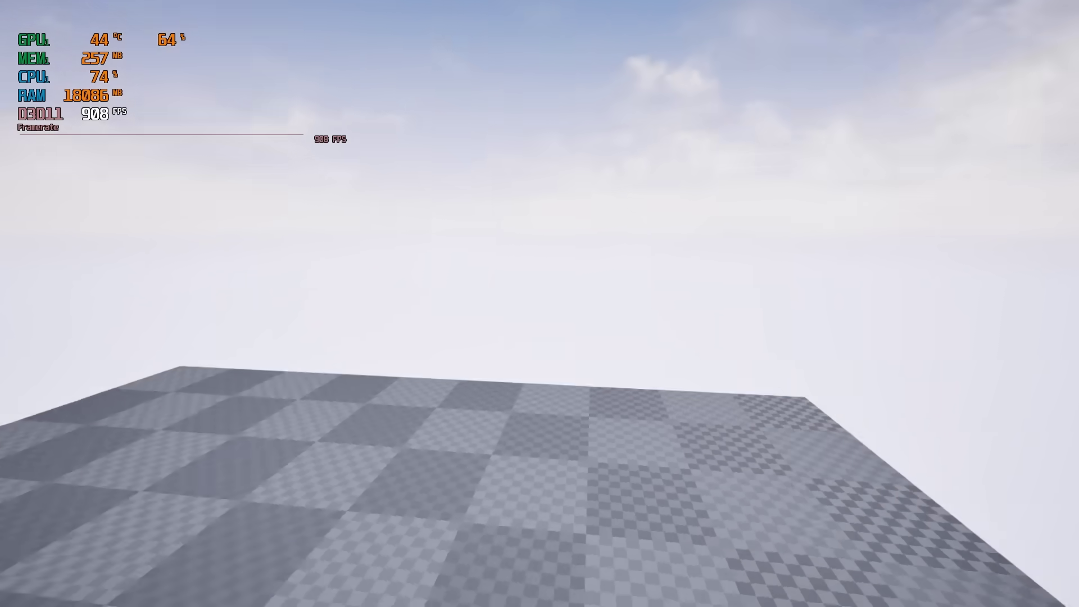
{"action": "key", "text": "a"}
{"action": "key", "text": "s"}
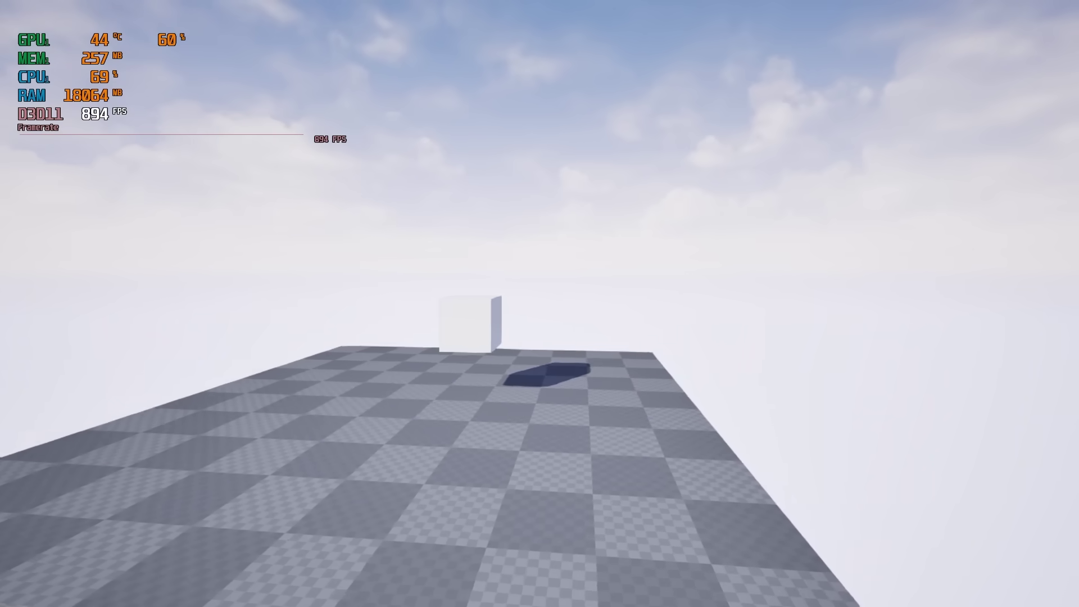
{"action": "key", "text": "w"}
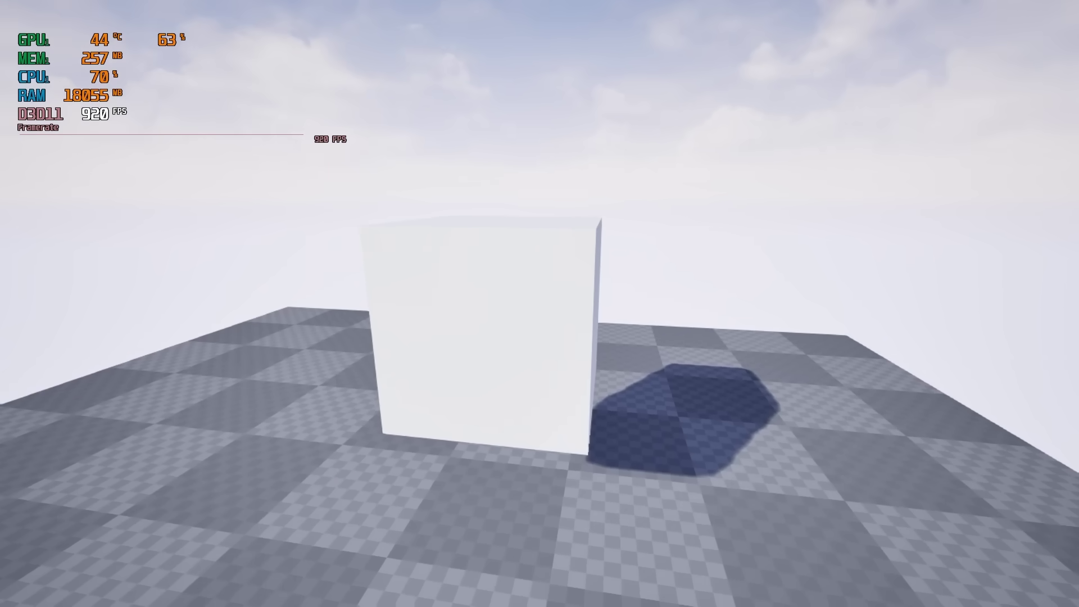
{"action": "key", "text": "s"}
{"action": "key", "text": "w"}
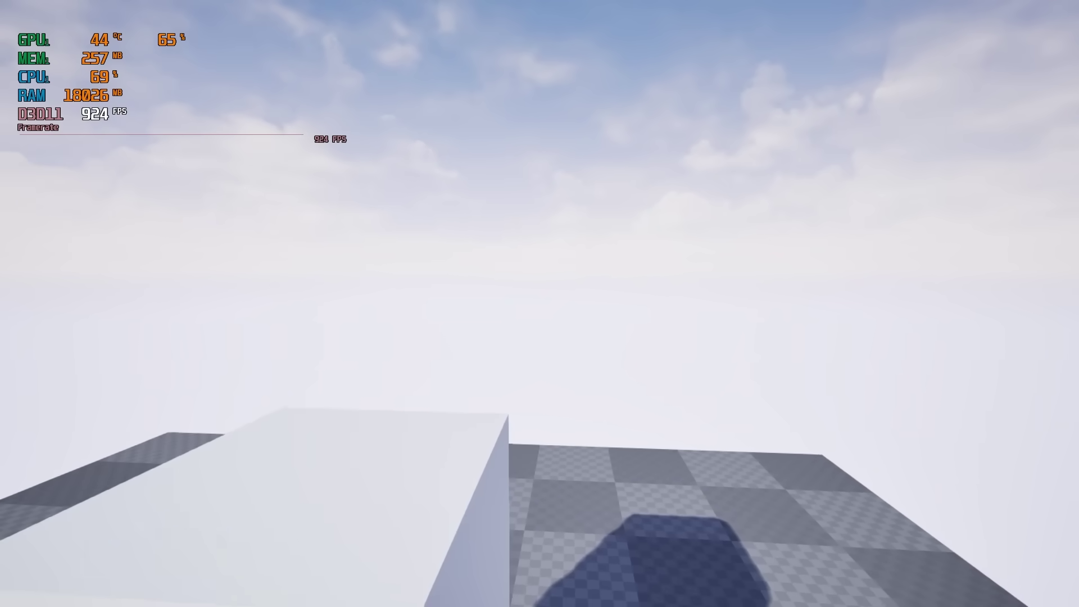
{"action": "key", "text": "s"}
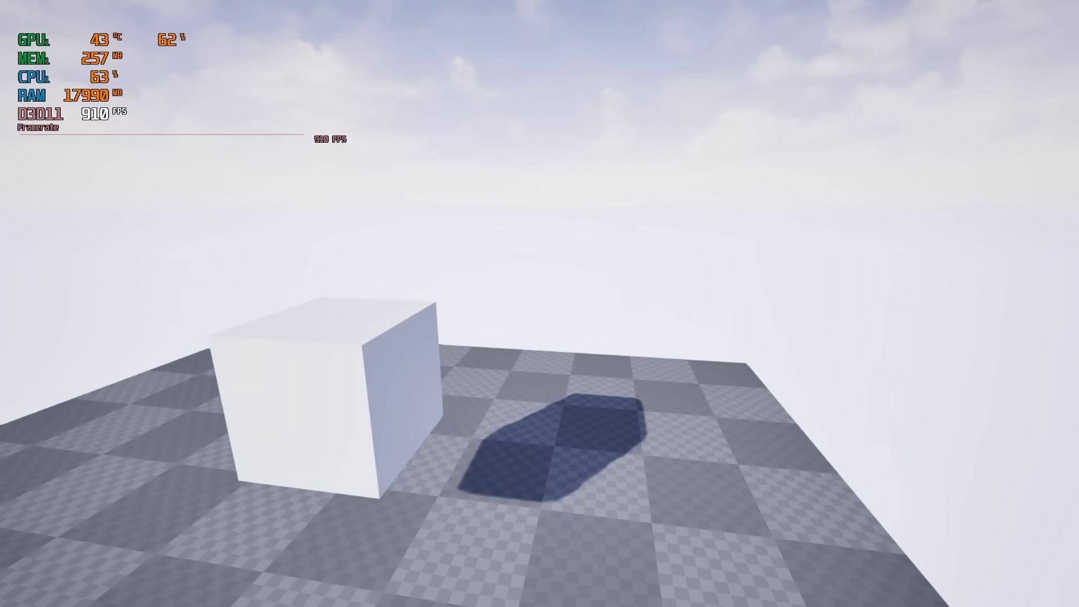
{"action": "key", "text": "d"}
{"action": "key", "text": "w"}
{"action": "key", "text": "s"}
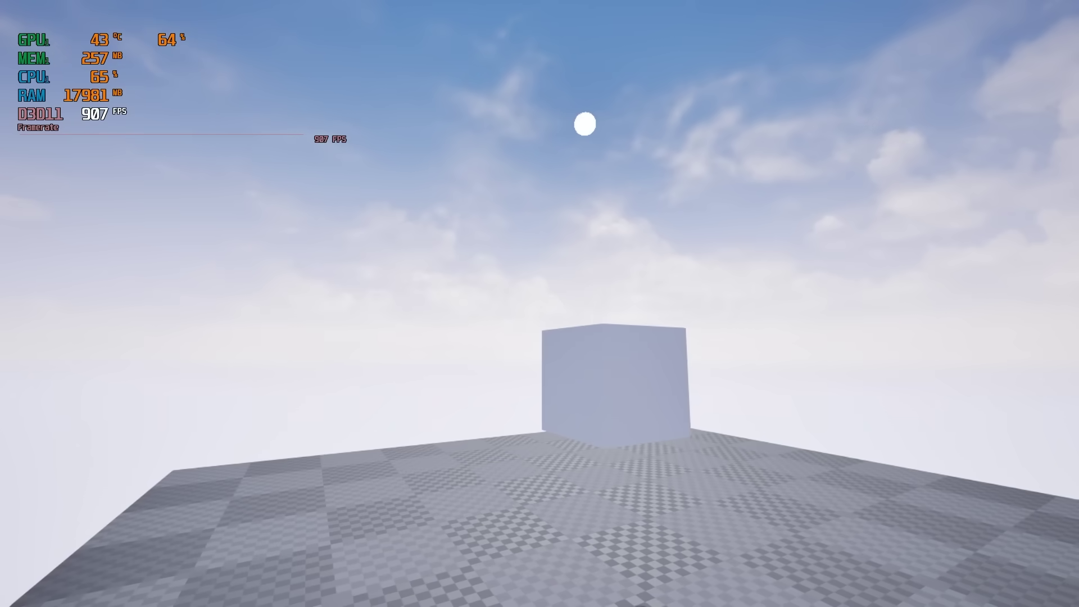
{"action": "key", "text": "w"}
{"action": "key", "text": "a"}
{"action": "key", "text": "s"}
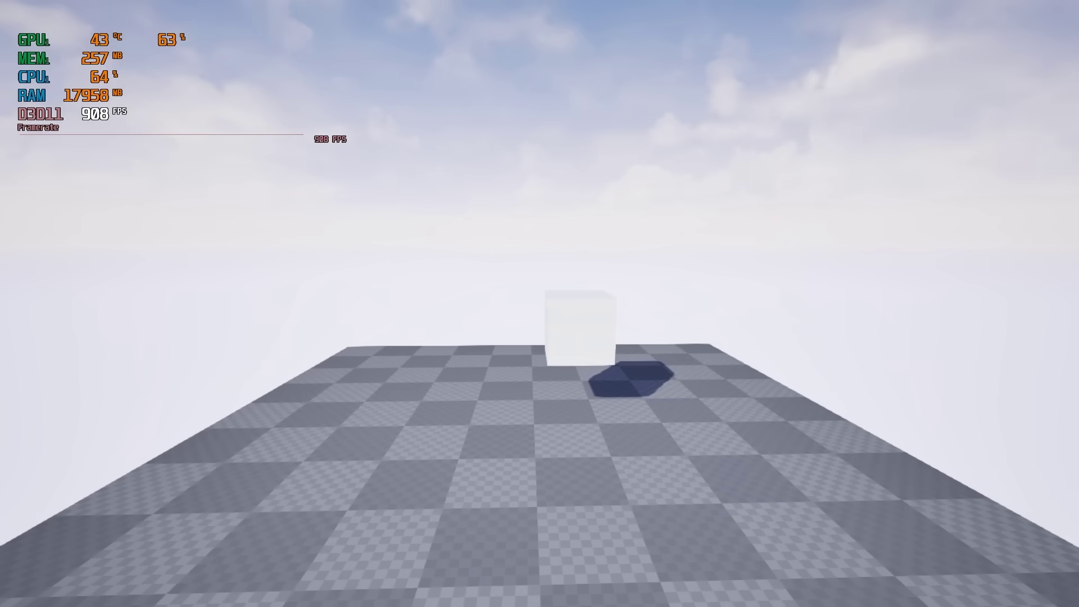
{"action": "key", "text": "w"}
{"action": "key", "text": "a"}
{"action": "key", "text": "d"}
{"action": "key", "text": "a"}
{"action": "key", "text": "d"}
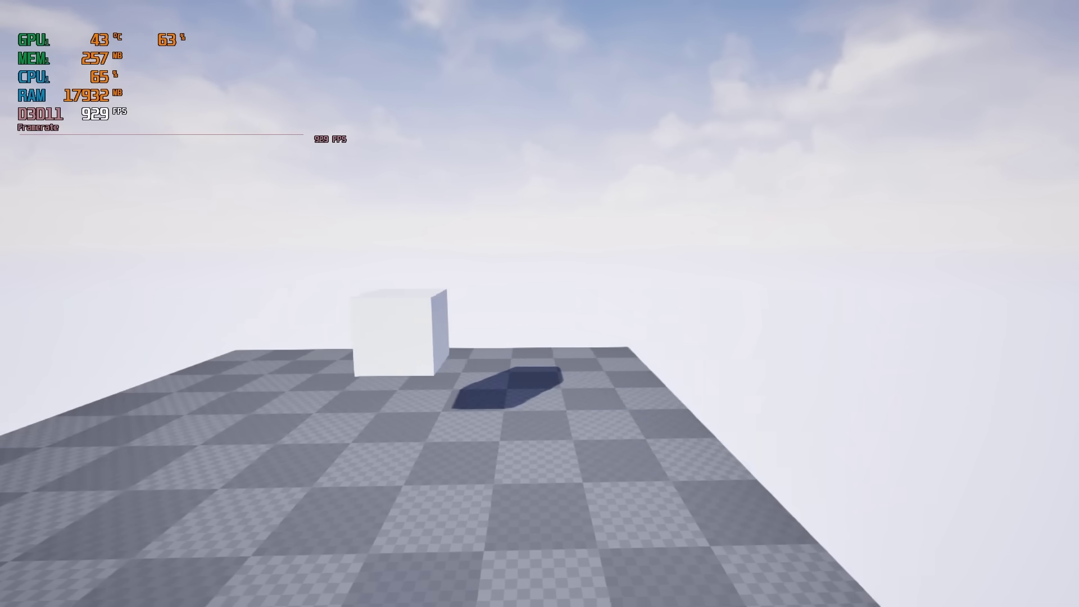
{"action": "key", "text": "s"}
{"action": "key", "text": "w"}
{"action": "key", "text": "a"}
{"action": "key", "text": "a"}
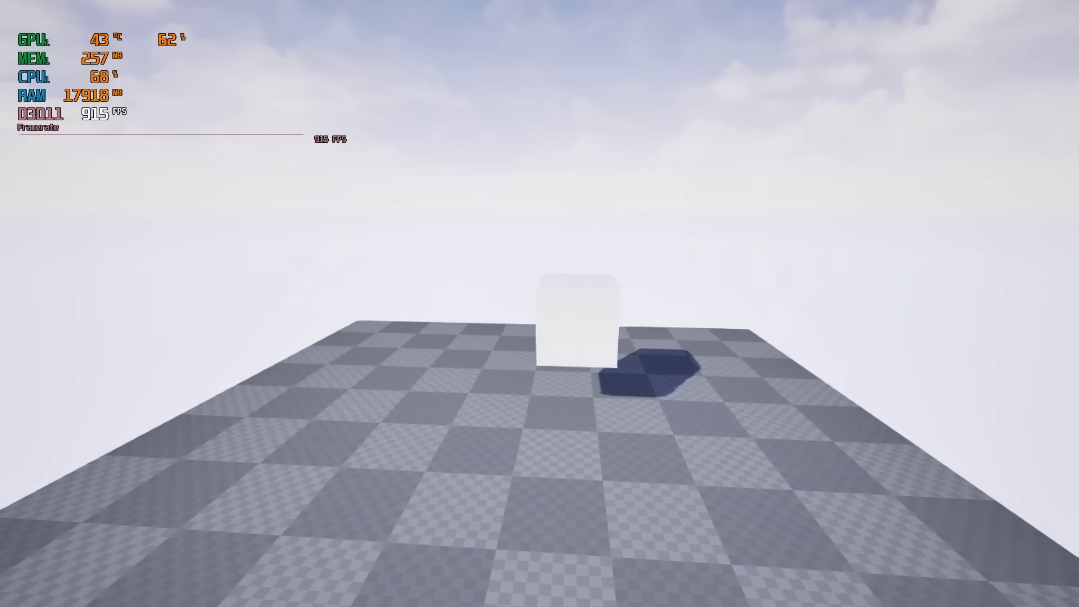
{"action": "key", "text": "w"}
{"action": "key", "text": "a"}
{"action": "key", "text": "s"}
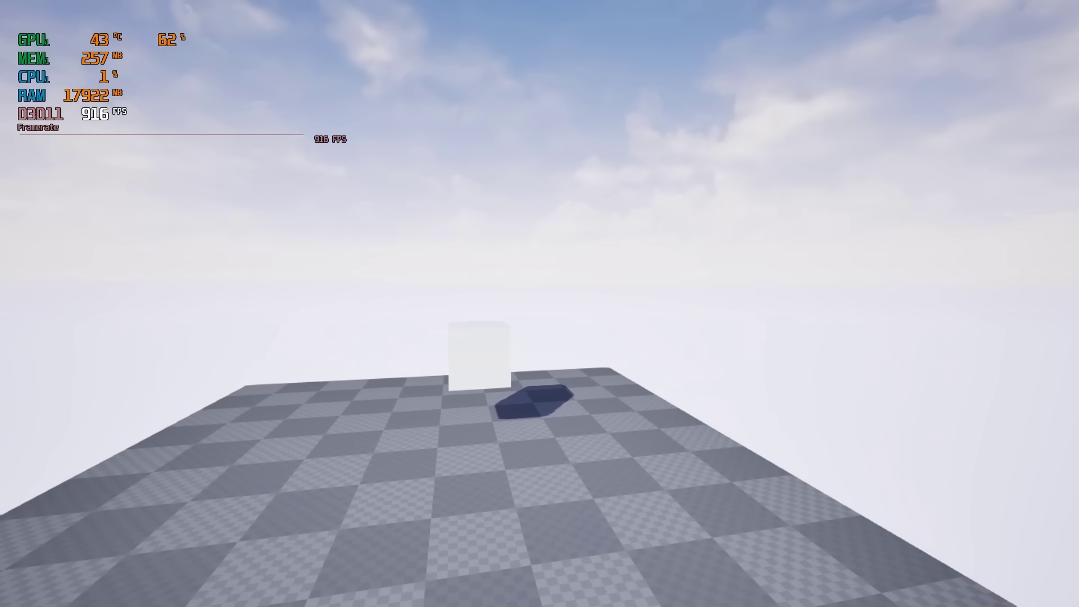
Step: Circle the cube up close and from a distance to inspect its shading and shadow from several sides, and close the packaged game
{"action": "key", "text": "w"}
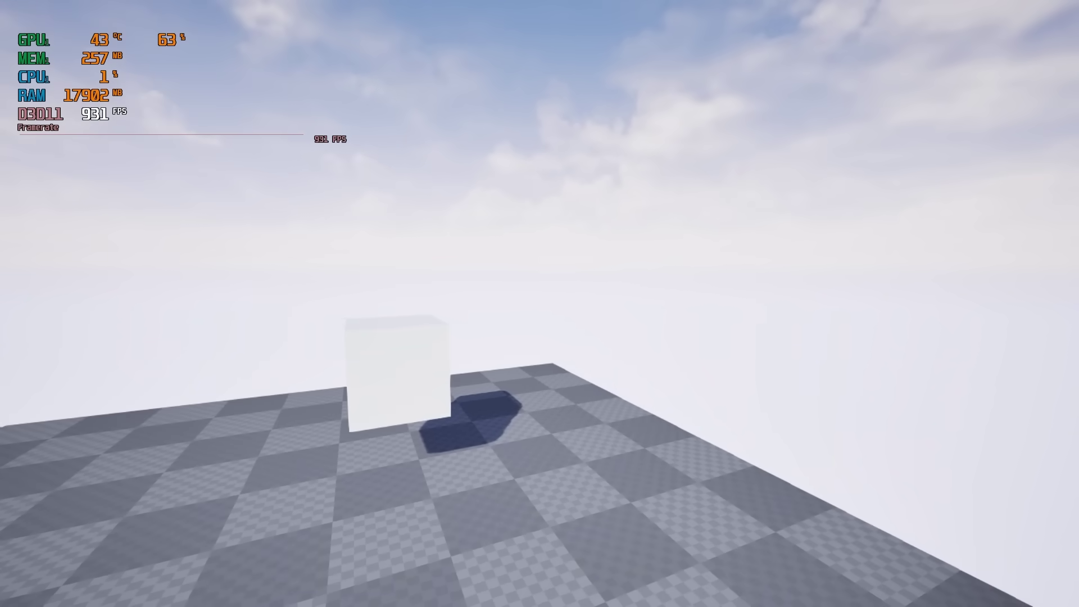
{"action": "key", "text": "w"}
{"action": "key", "text": "d"}
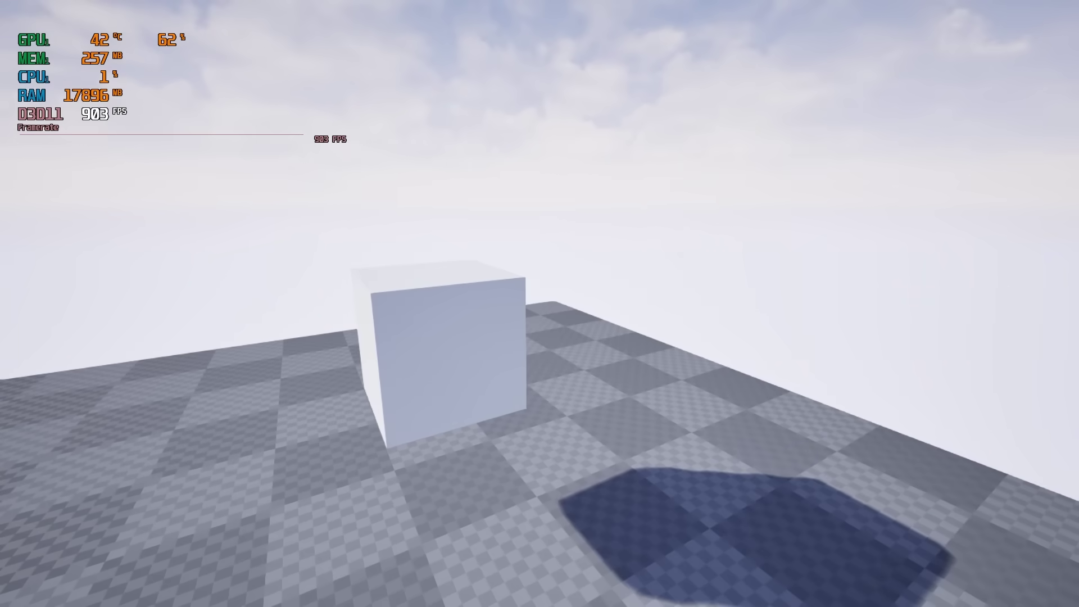
{"action": "key", "text": "d"}
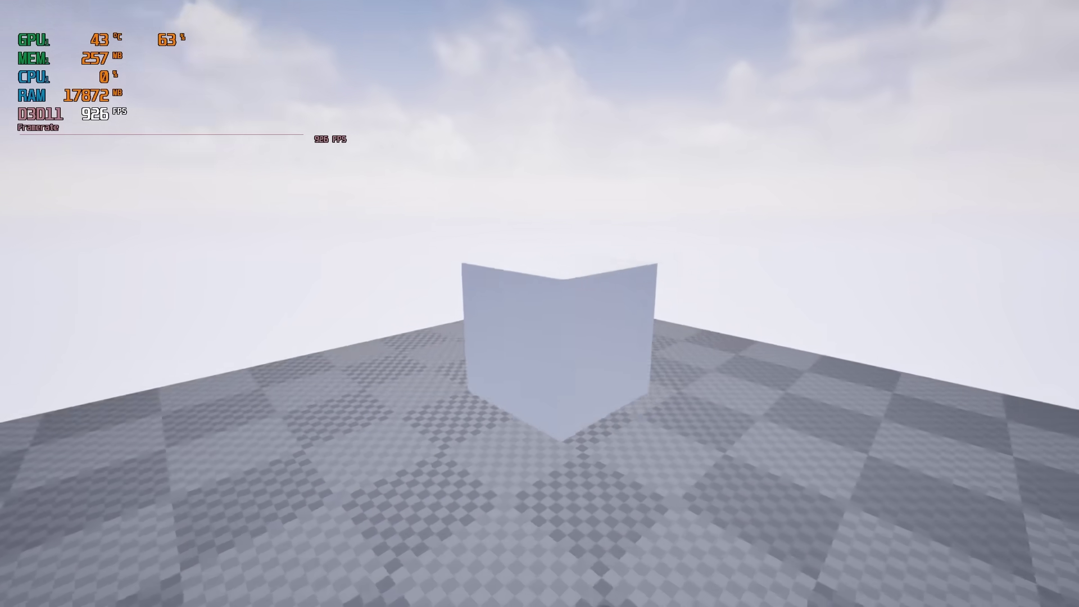
{"action": "key", "text": "w"}
{"action": "key", "text": "s"}
{"action": "key", "text": "d"}
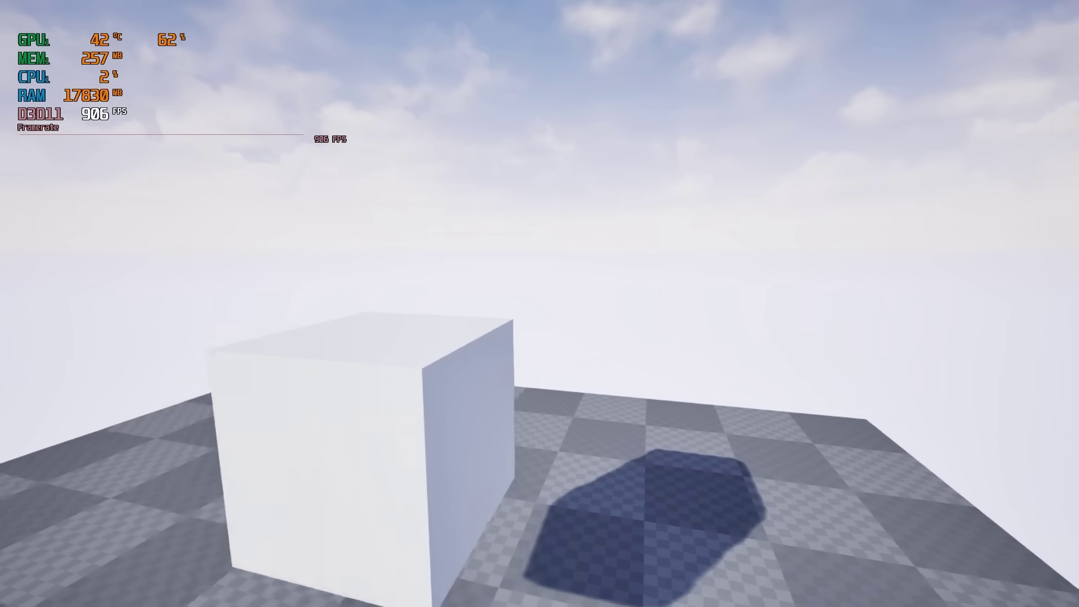
{"action": "key", "text": "s"}
{"action": "key", "text": "w"}
{"action": "key", "text": "d"}
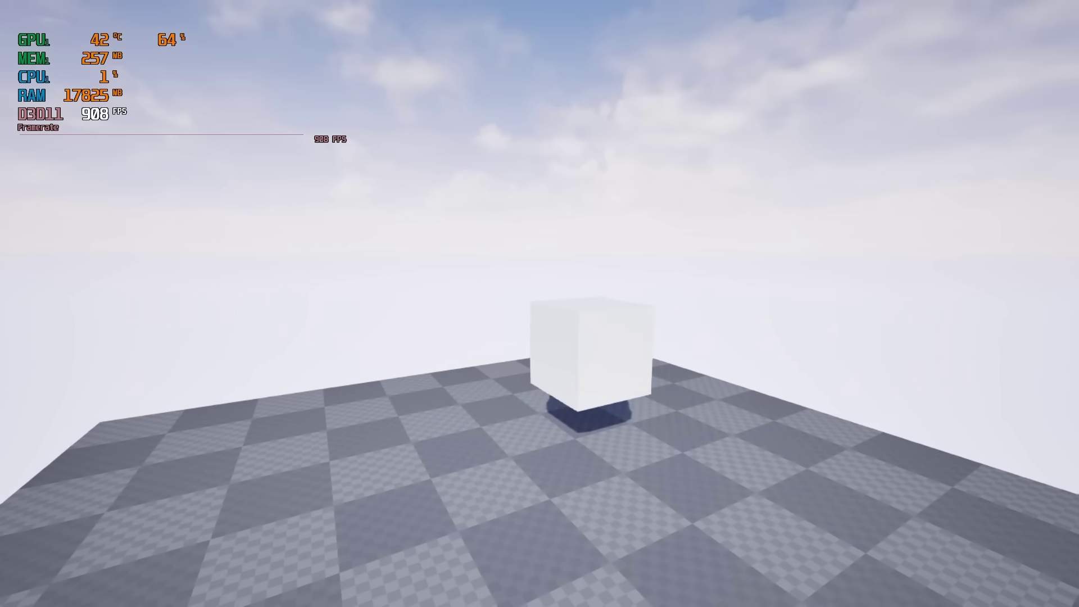
{"action": "key", "text": "w"}
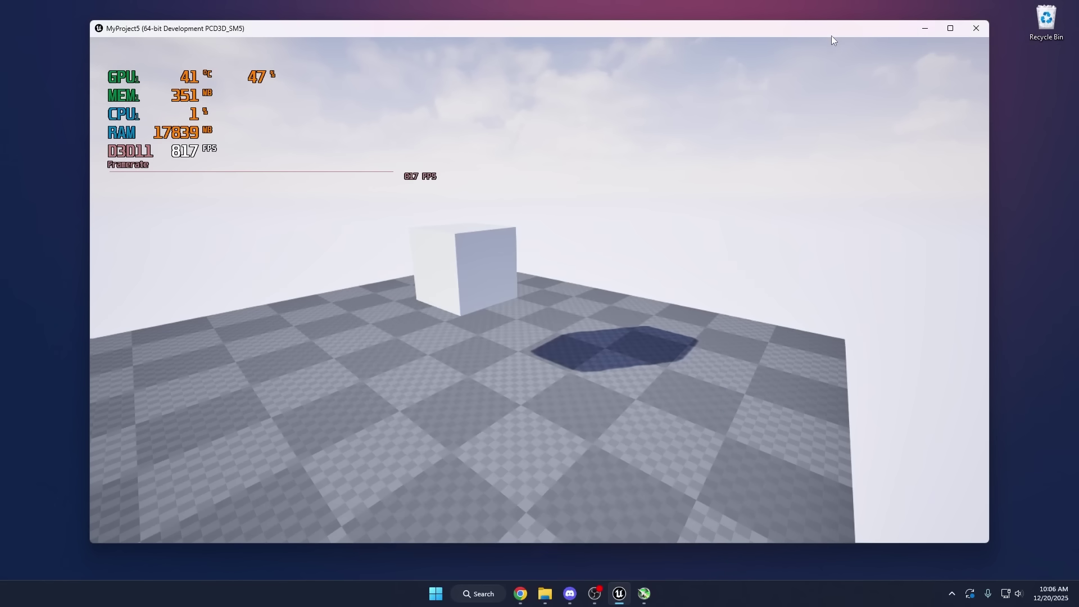
{"action": "left_click", "coordinate": [977, 28]}
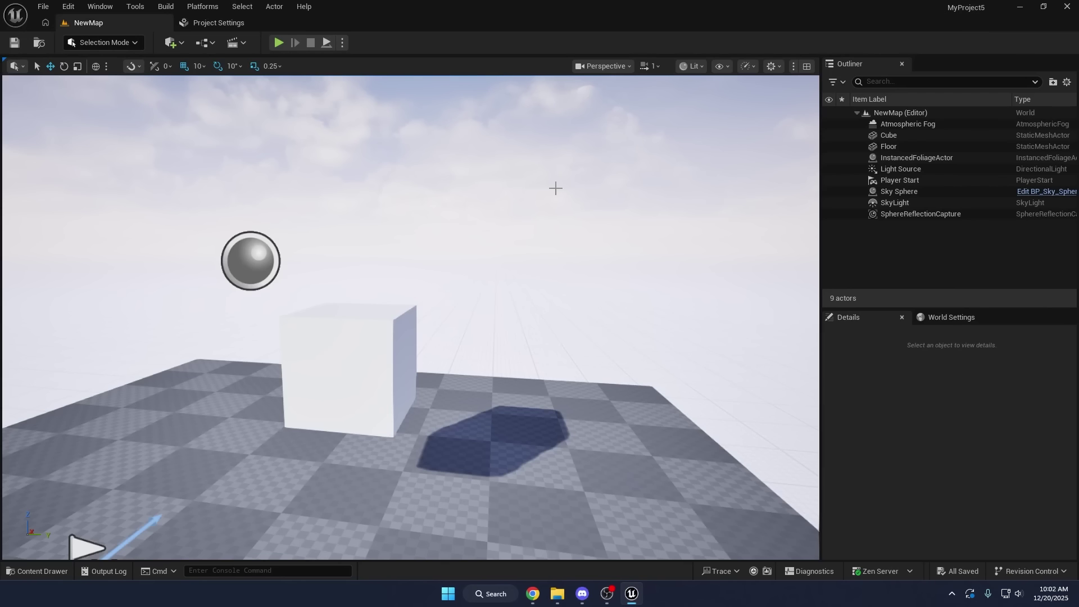